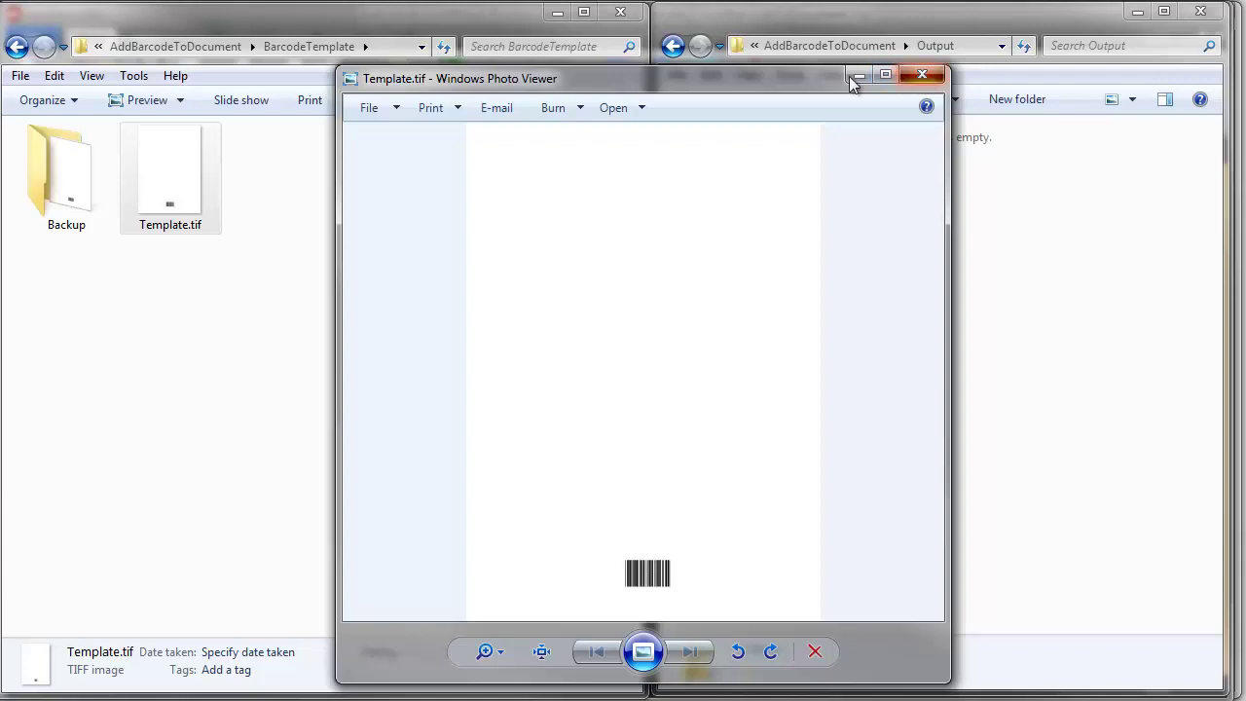
Send SinglePage.tif from the AddBarcodeToDocument Samples folder to the Split and Add Cover Page workflow.
left_click(854, 78)
left_click(199, 48)
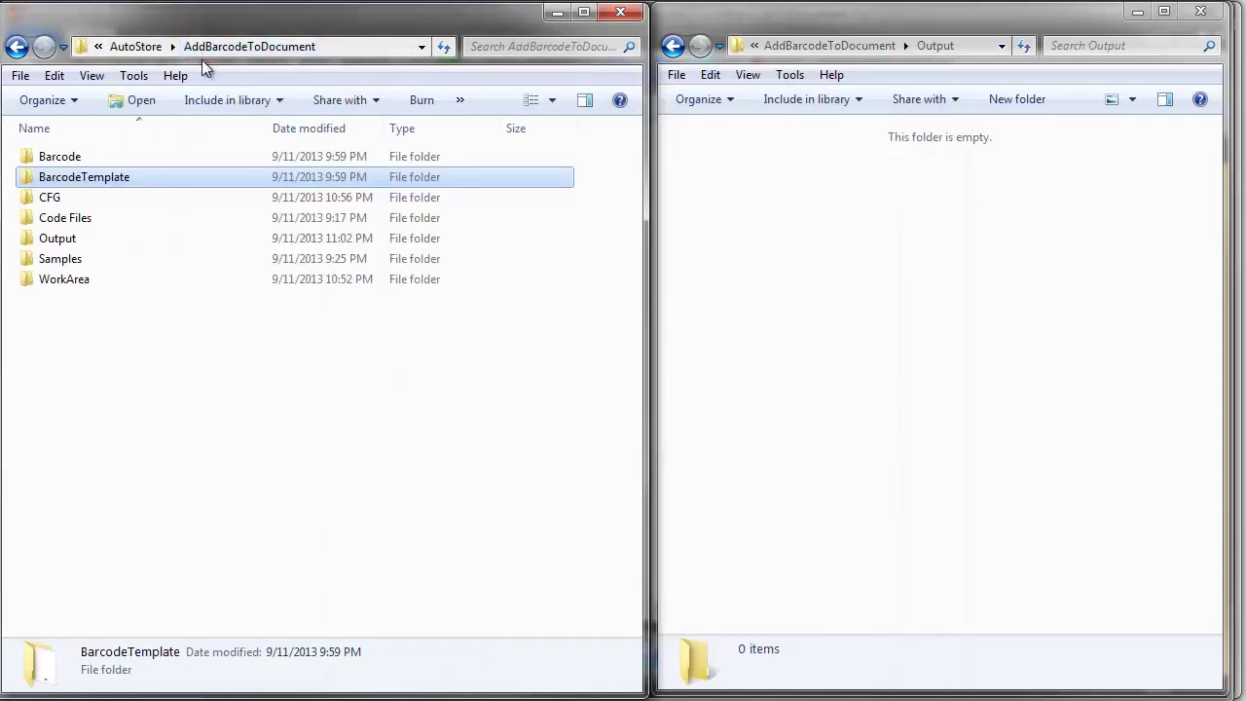
double_click(69, 258)
right_click(91, 178)
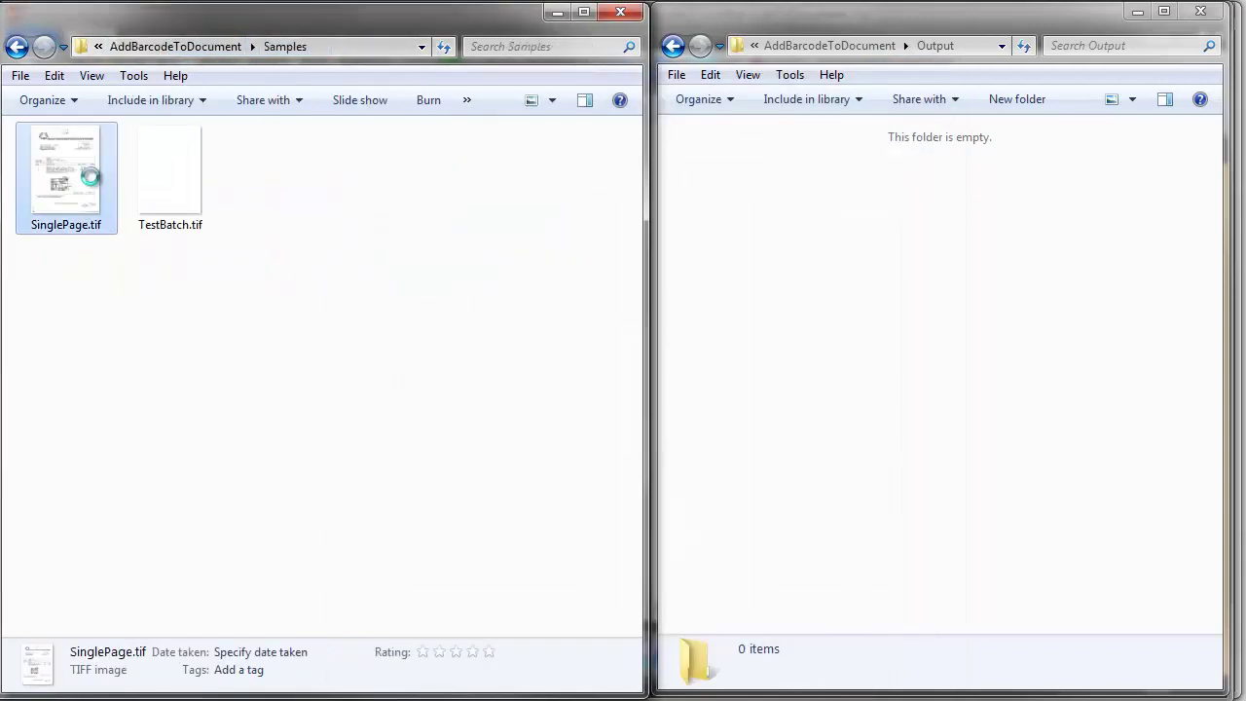
mouse_move(177, 382)
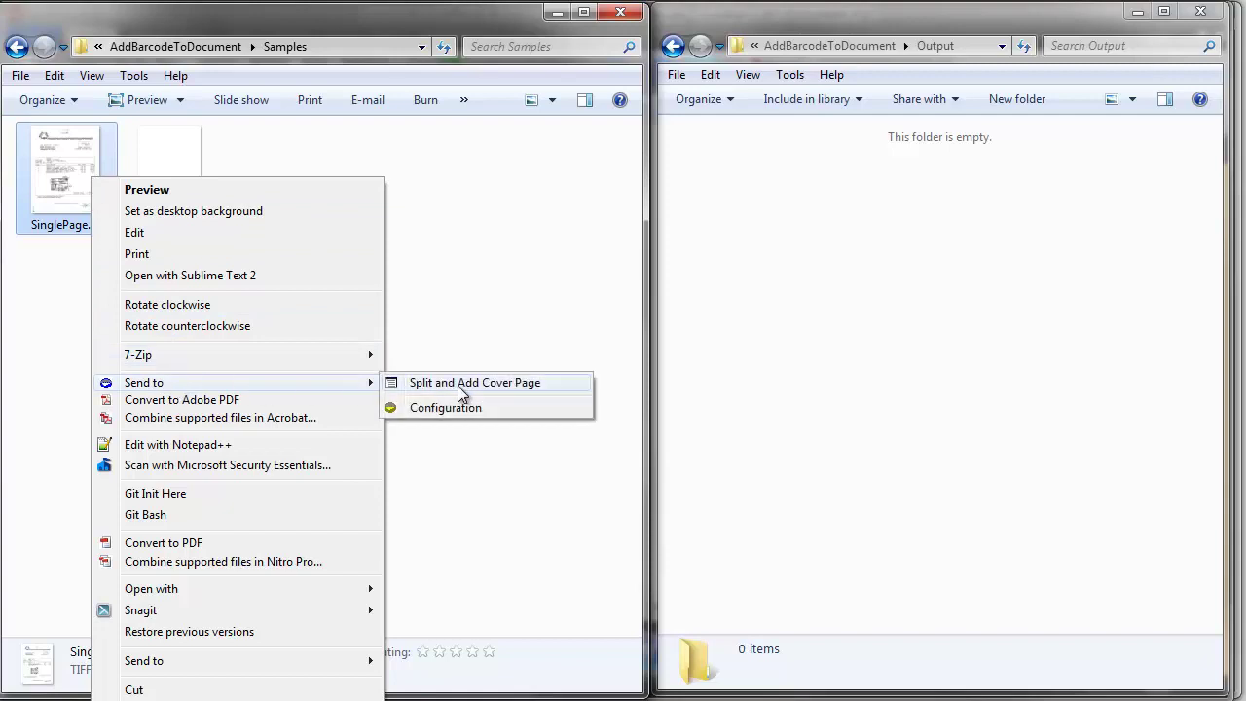
left_click(461, 385)
left_click(492, 571)
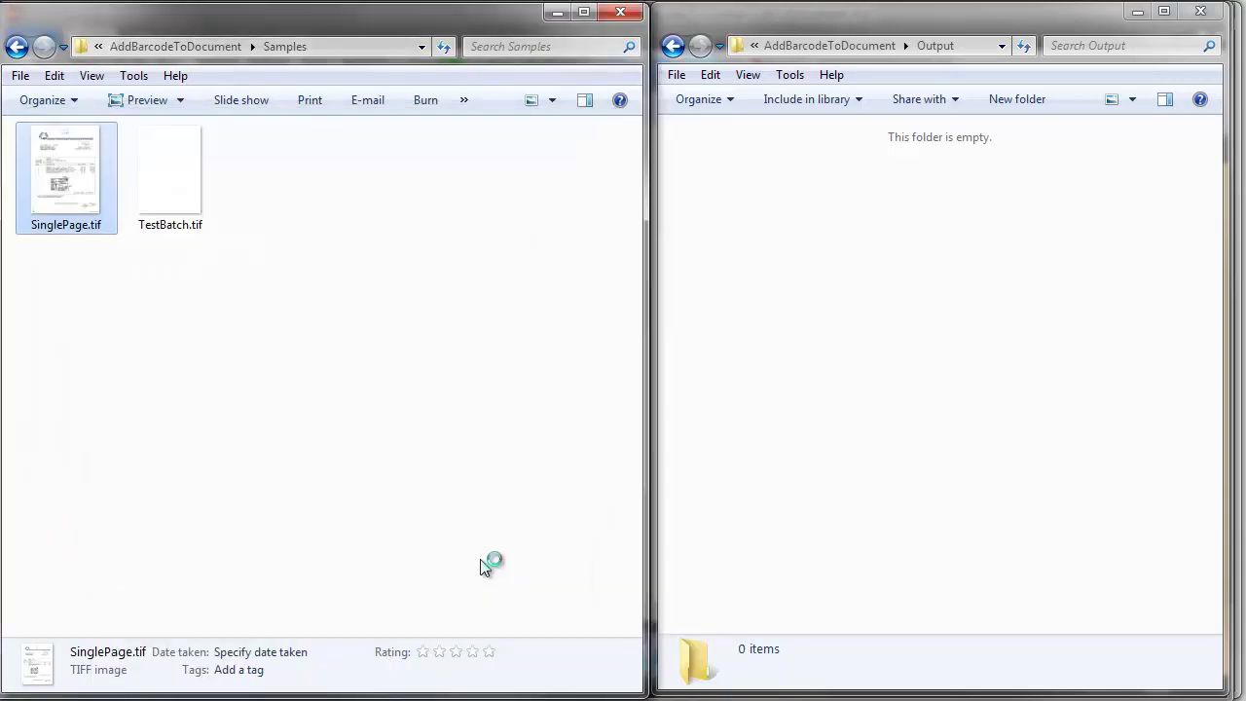
left_click(720, 398)
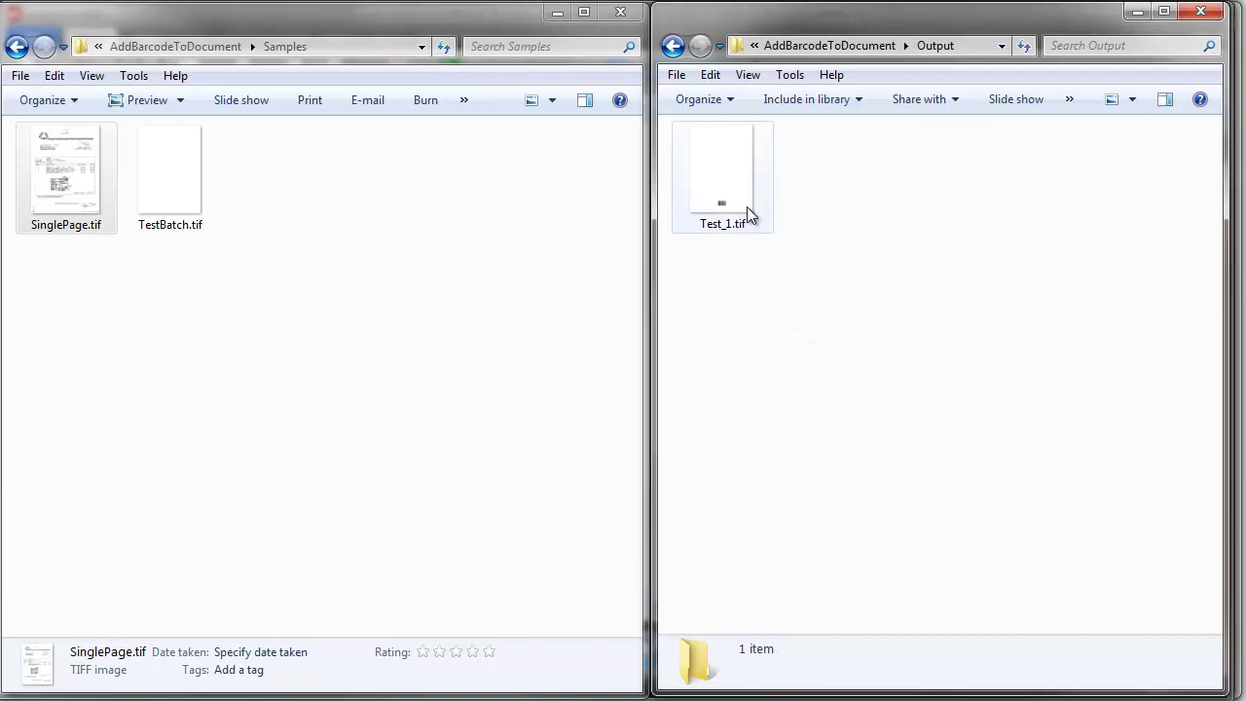
View both pages of Test_1.tif in the Output folder and close the viewer.
double_click(747, 196)
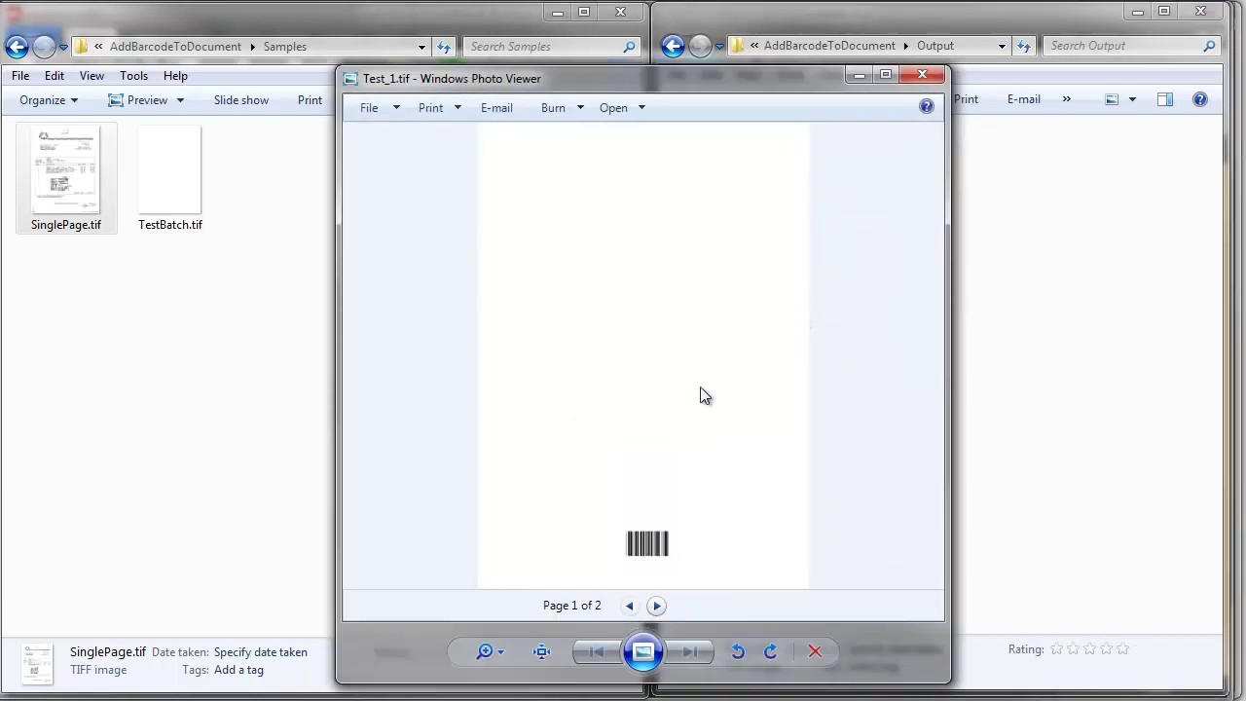
left_click(659, 607)
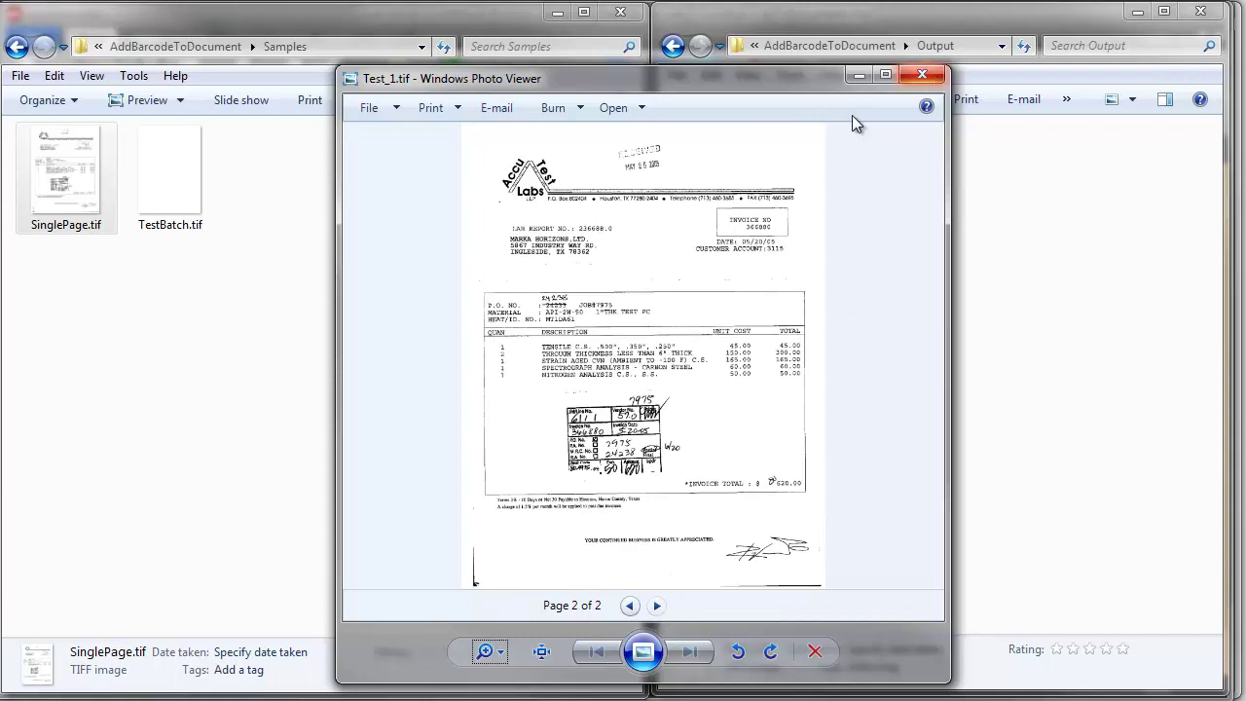
left_click(922, 75)
Page through the TestBatch.tif sample document to examine its separator and invoice pages.
double_click(190, 184)
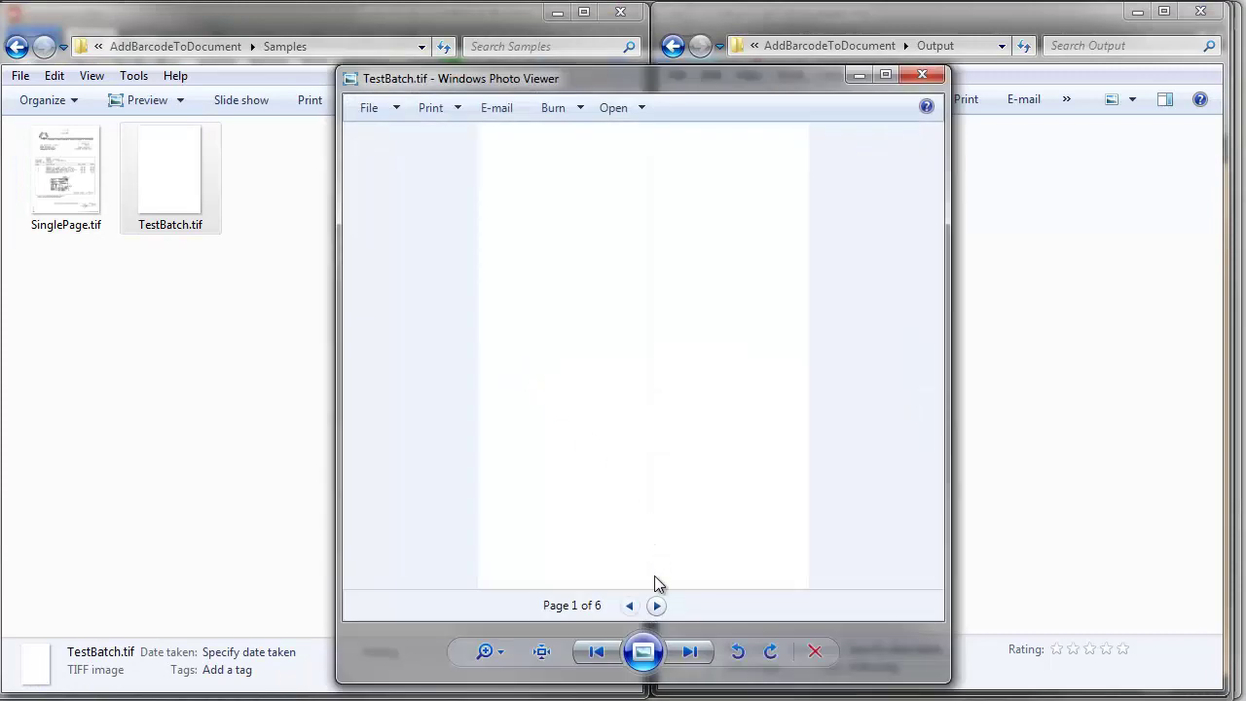
left_click(658, 606)
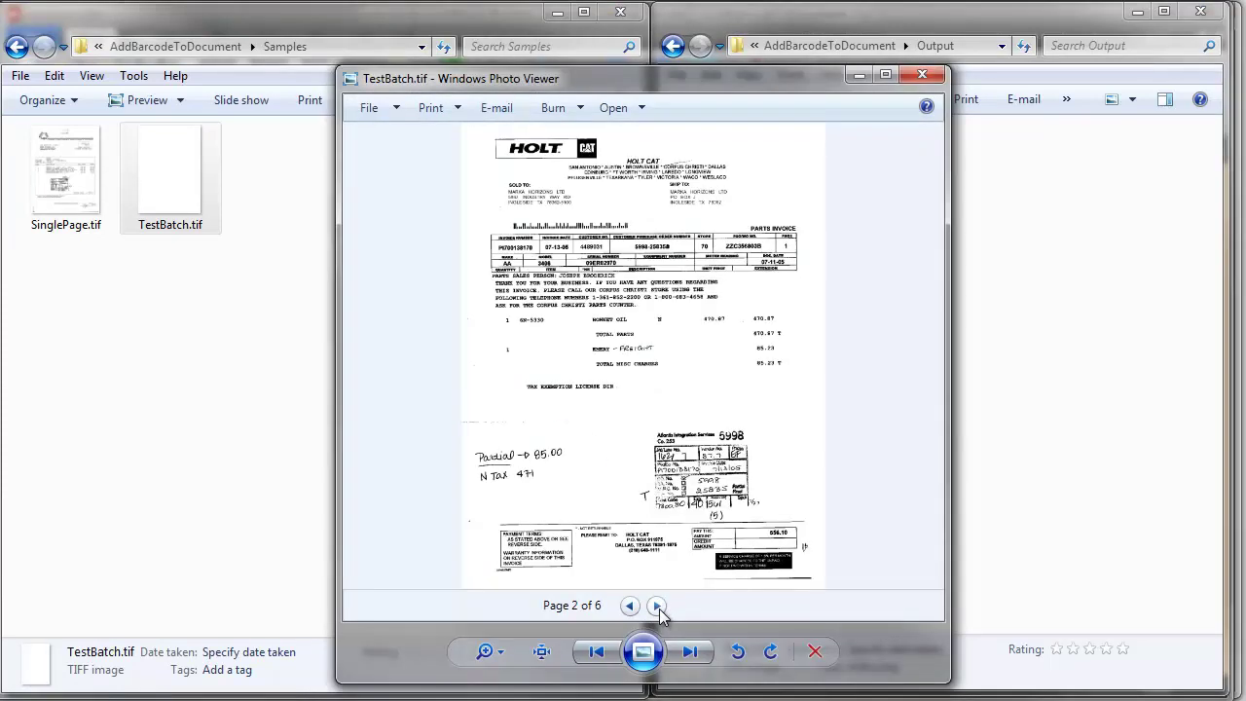
left_click(657, 606)
left_click(658, 606)
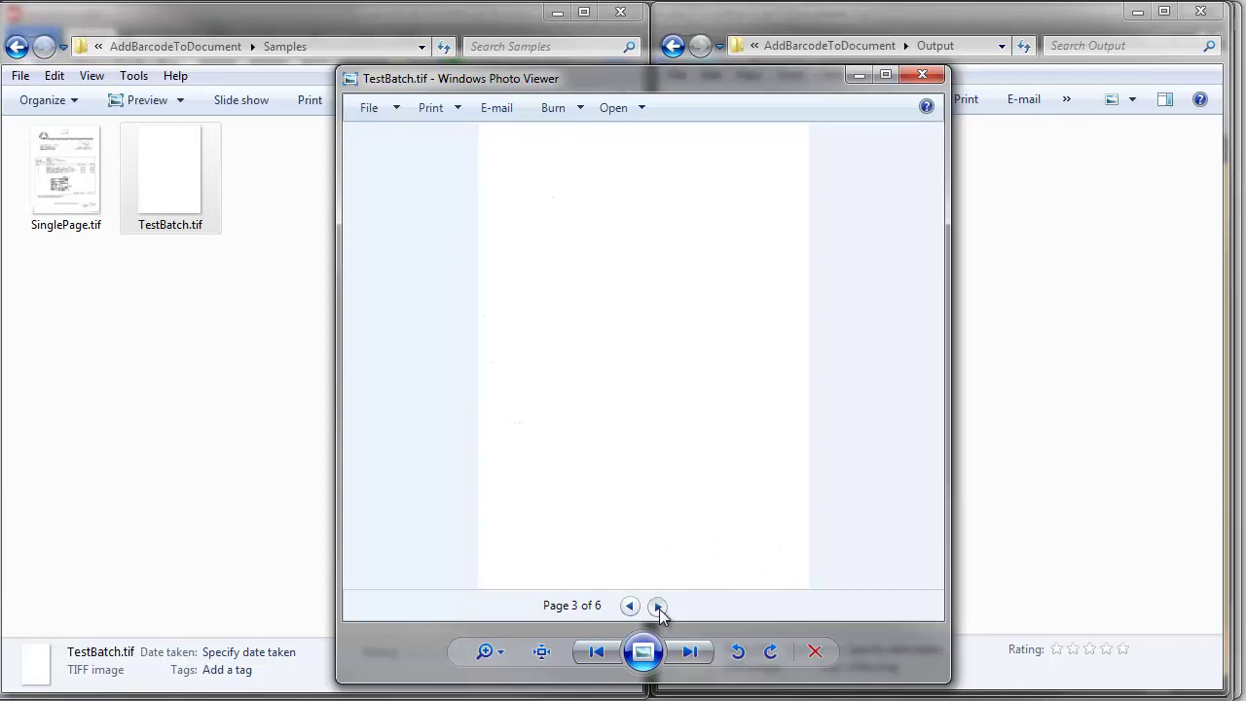
left_click(657, 606)
Send TestBatch.tif to the Split and Add Cover Page workflow.
left_click(257, 425)
left_click(158, 191)
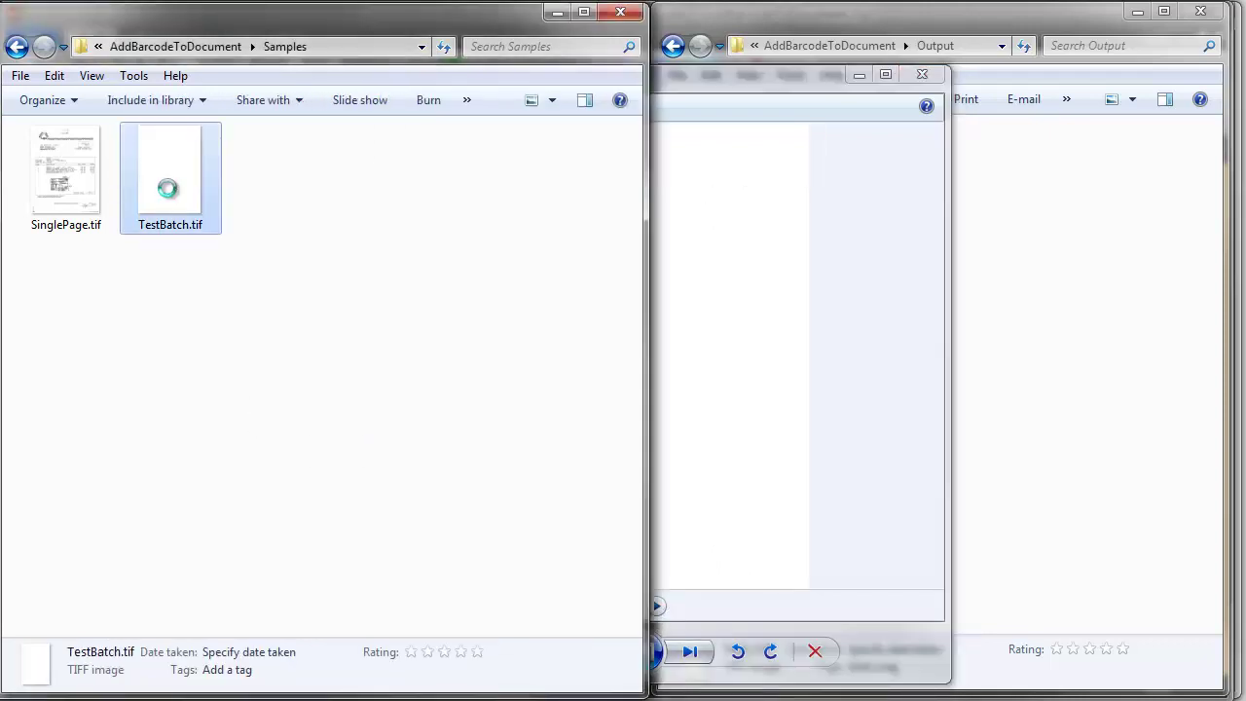
right_click(168, 188)
mouse_move(264, 402)
left_click(536, 398)
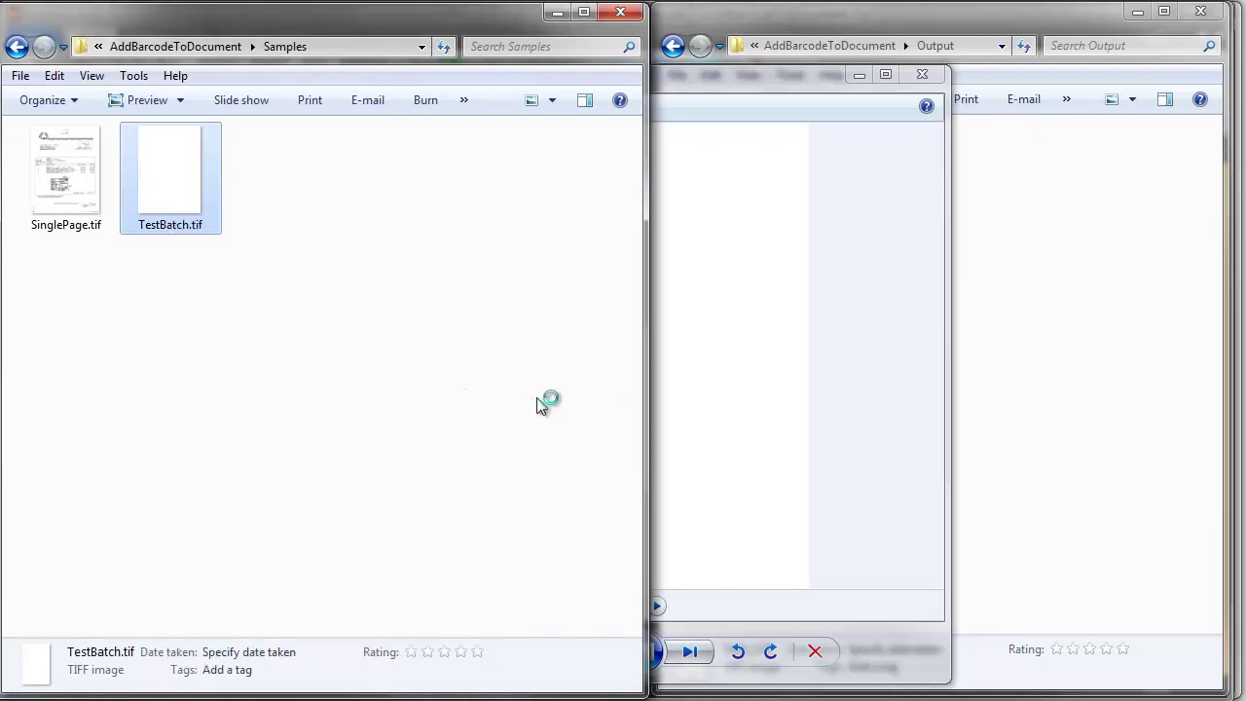
left_click(505, 569)
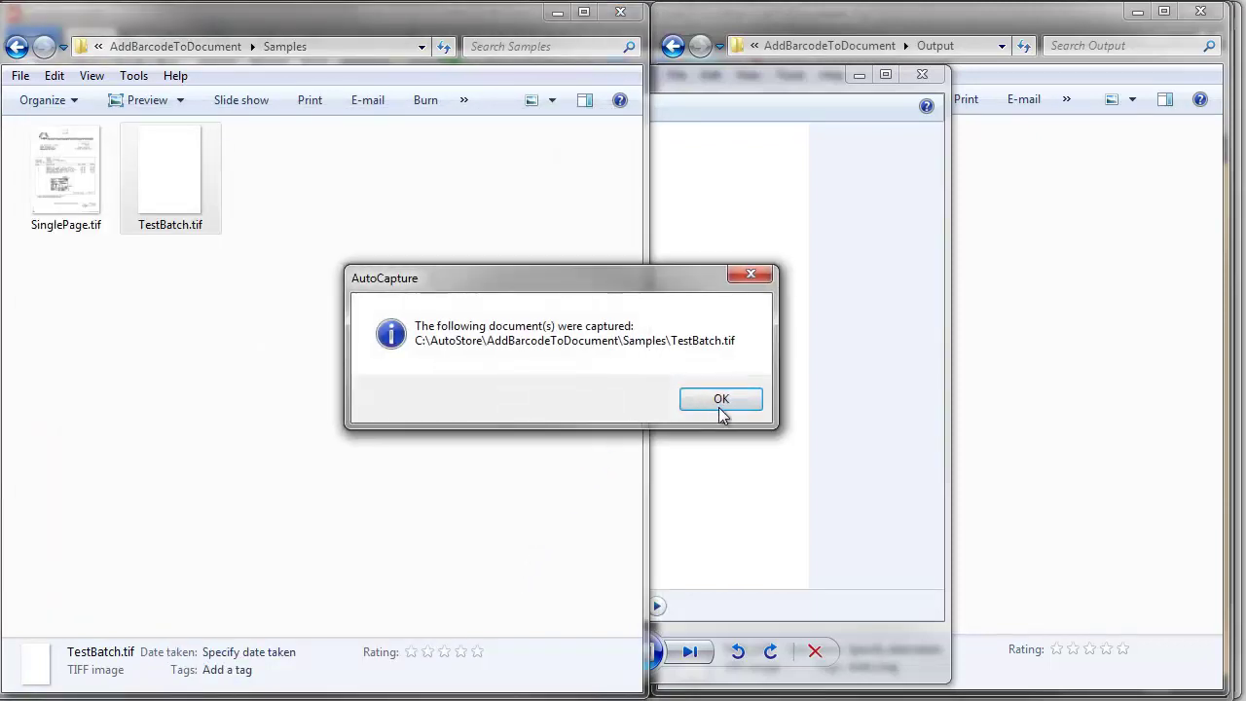
left_click(723, 410)
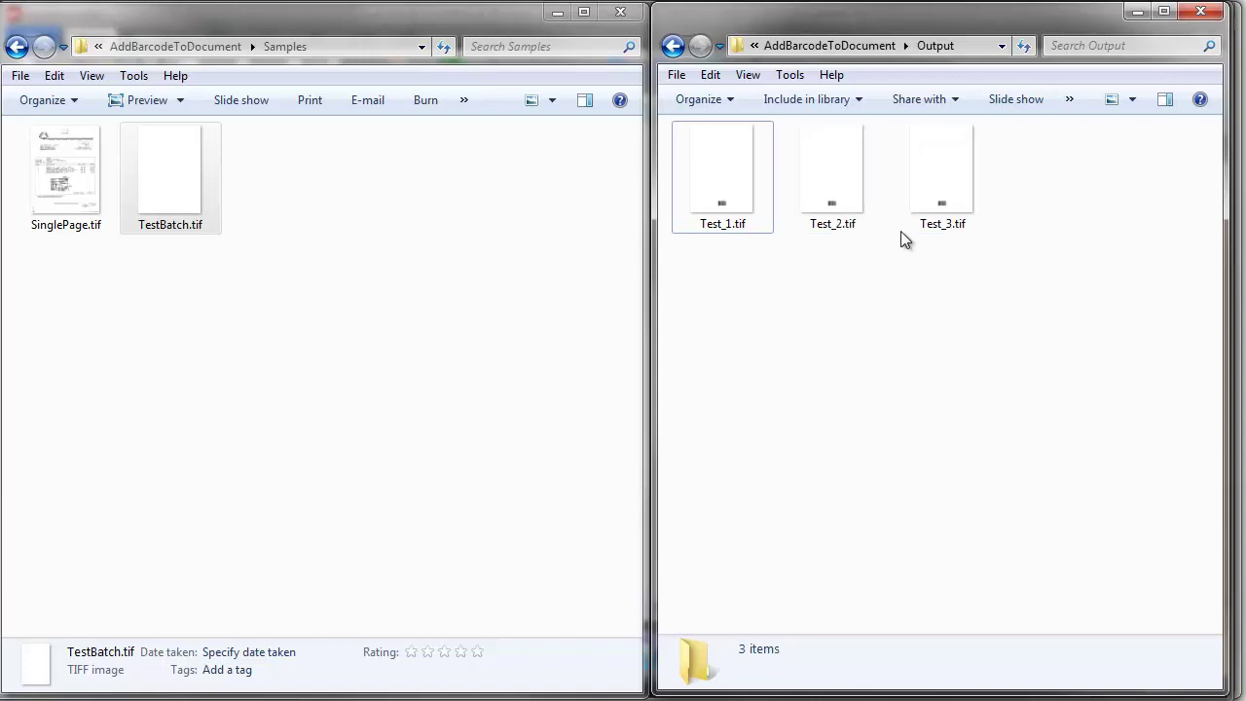
Examine the pages of Test_2.tif, Test_3.tif and Test_4.tif in the Output folder and close the viewer.
left_click(861, 195)
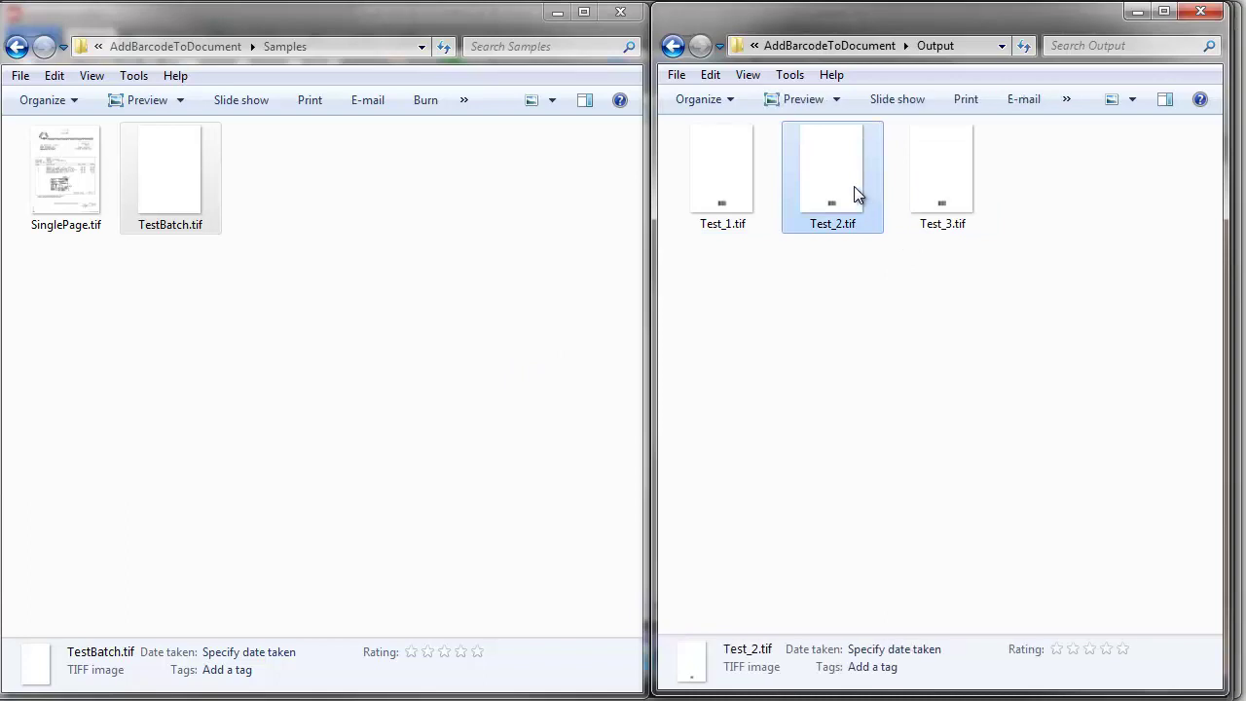
key("Return")
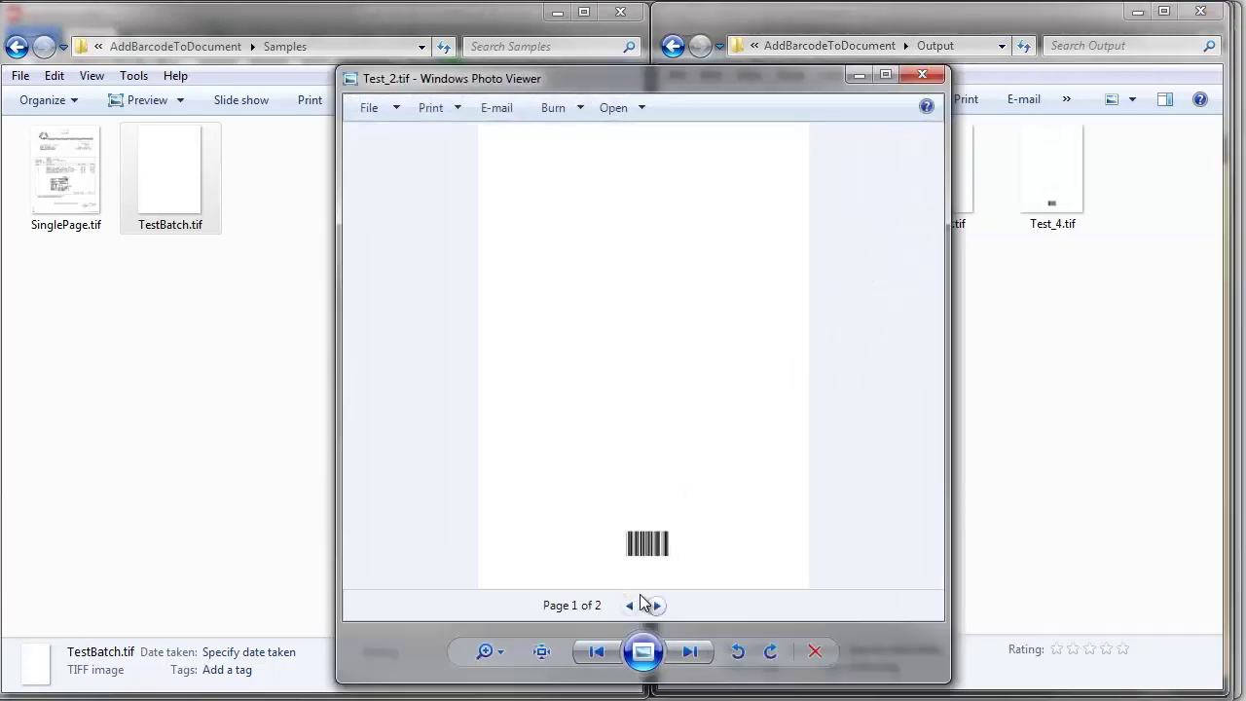
left_click(656, 605)
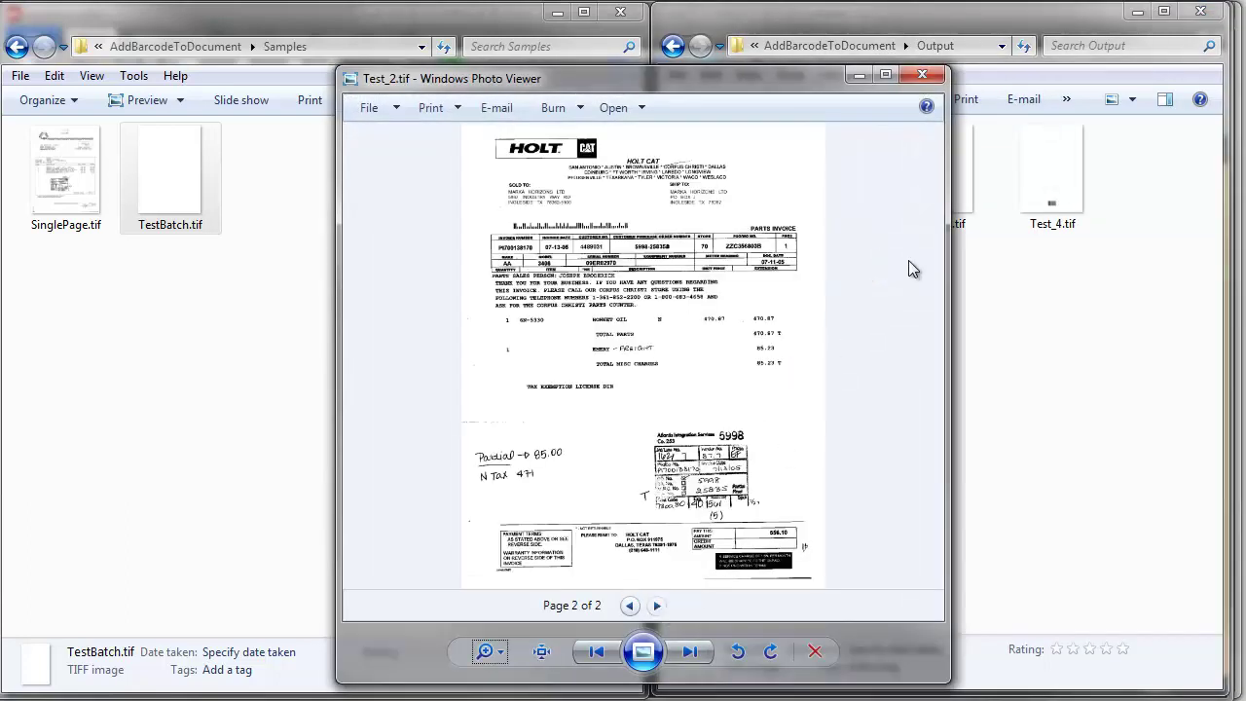
left_click(689, 651)
left_click(657, 605)
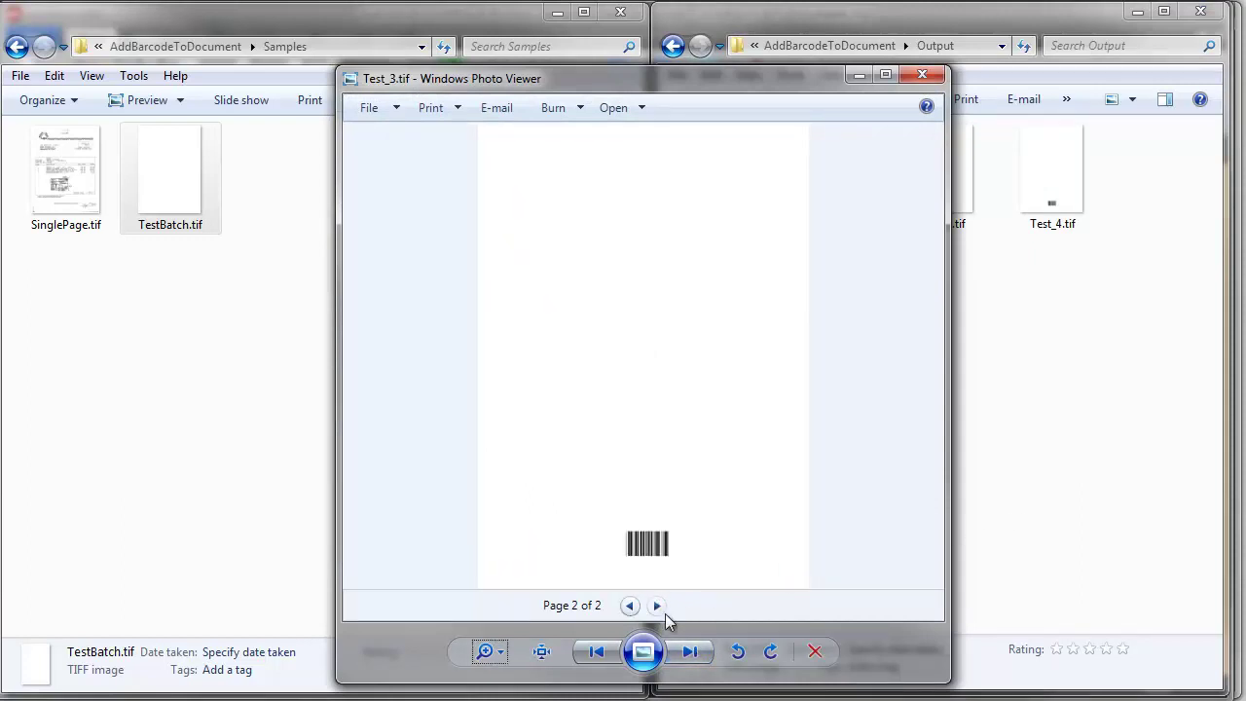
left_click(695, 659)
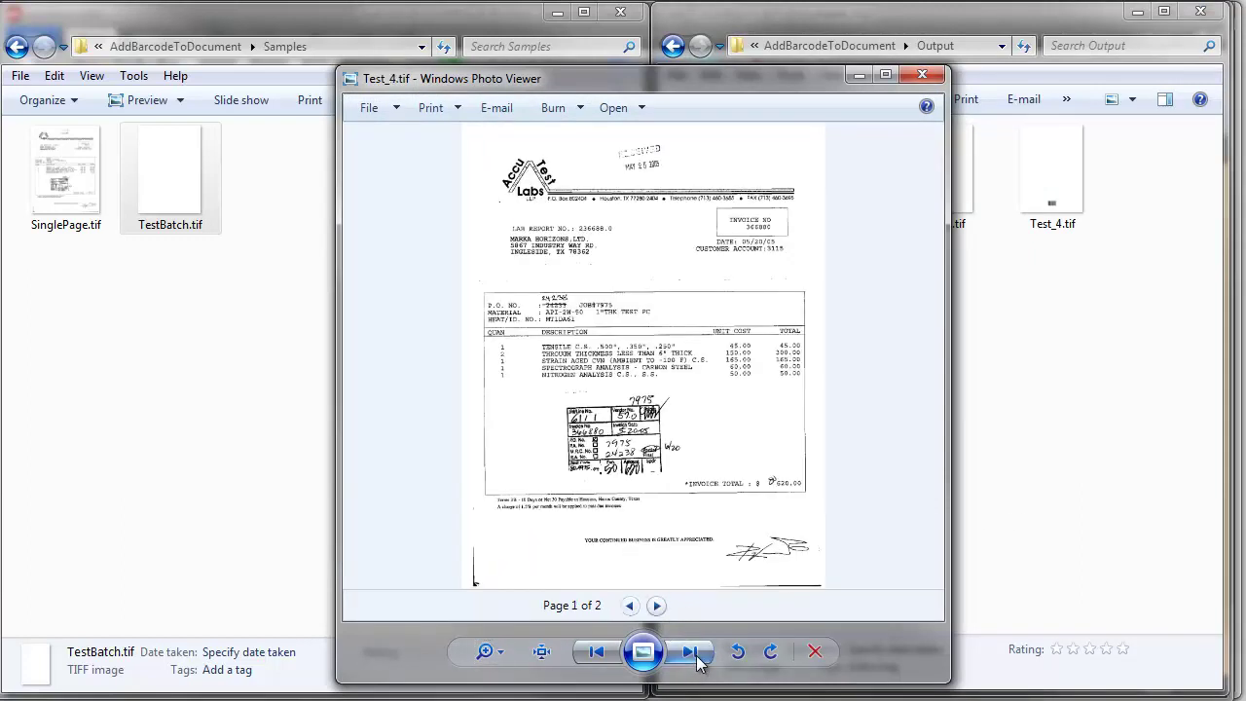
left_click(657, 606)
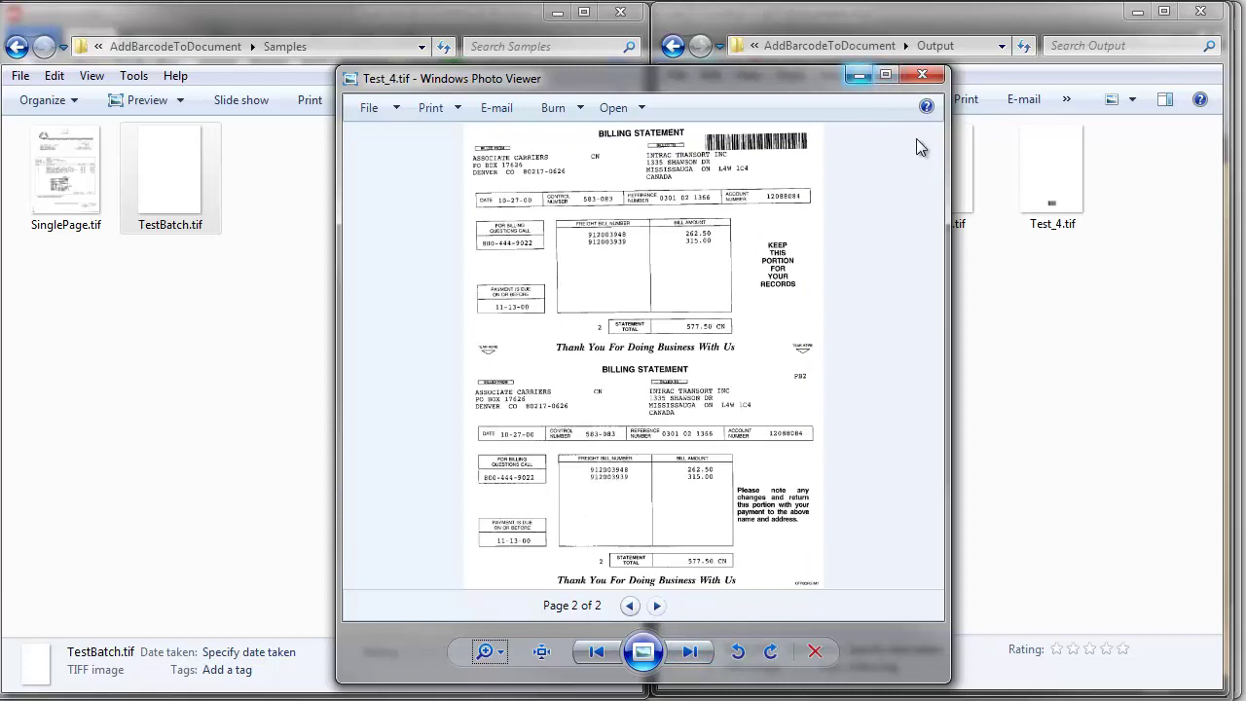
left_click(1036, 283)
key("alt+F4")
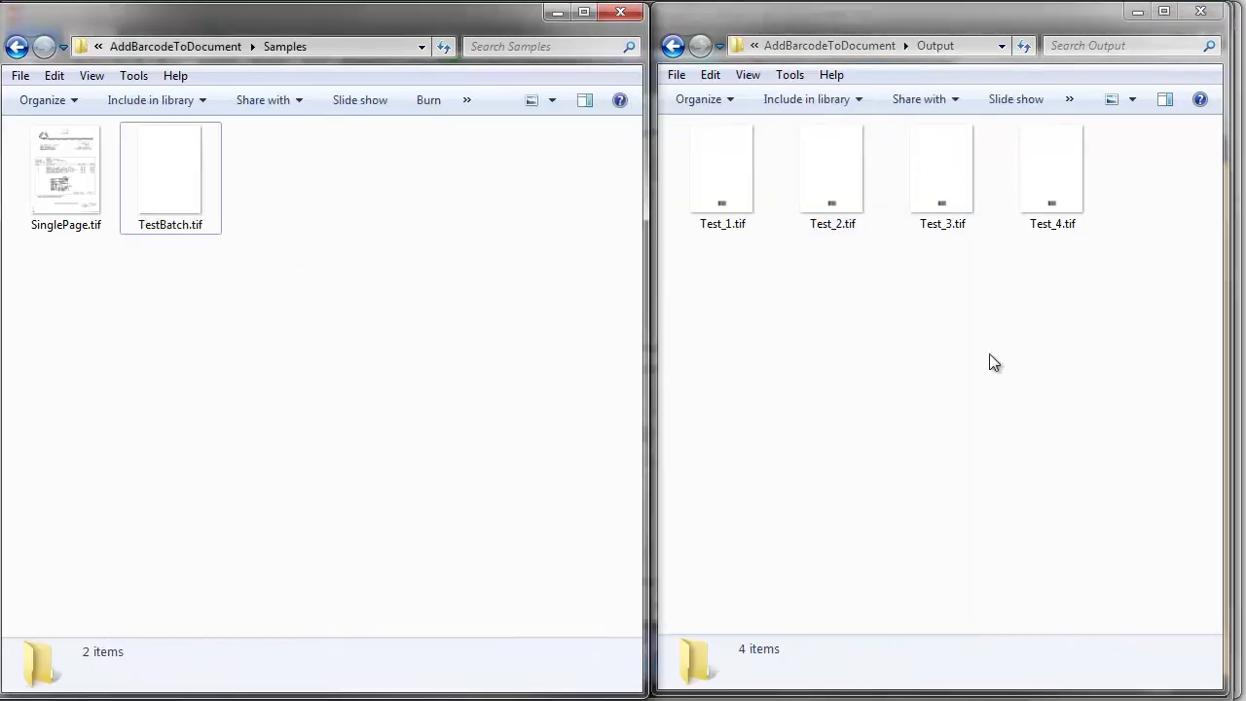
Delete Test_1.tif through Test_4.tif from the Output folder.
left_click_drag(1135, 306, 743, 163)
key("Delete")
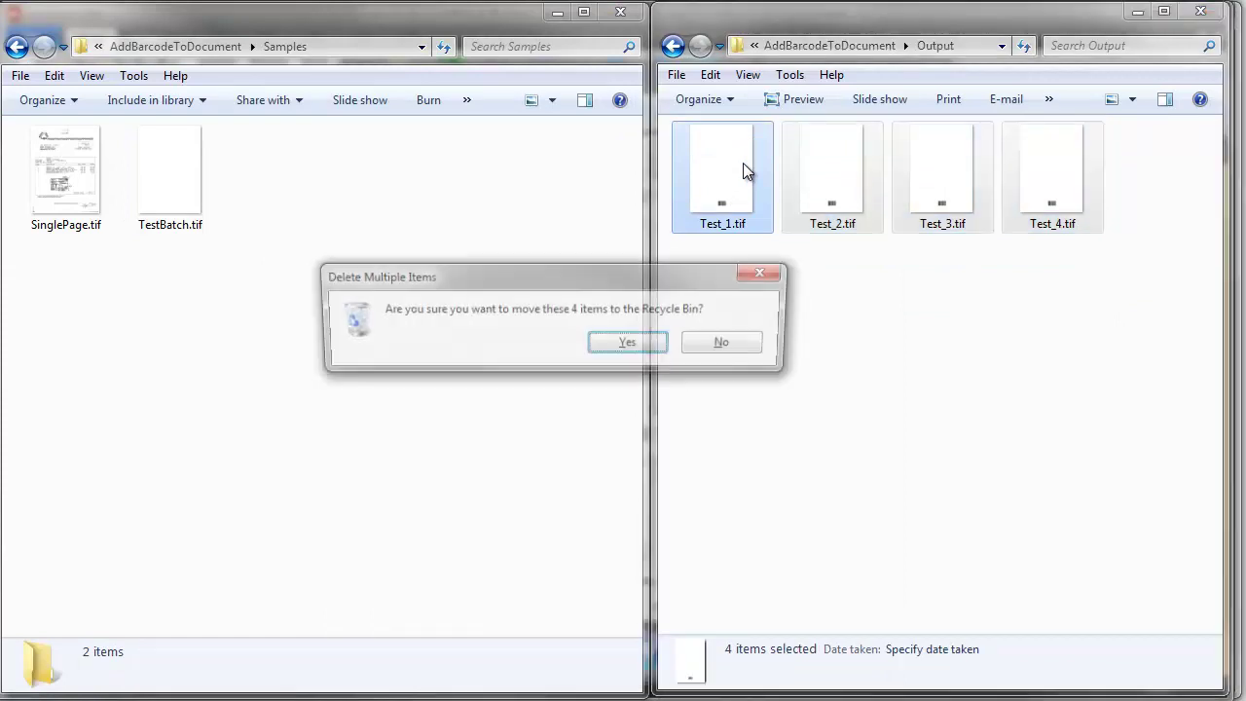
key("Return")
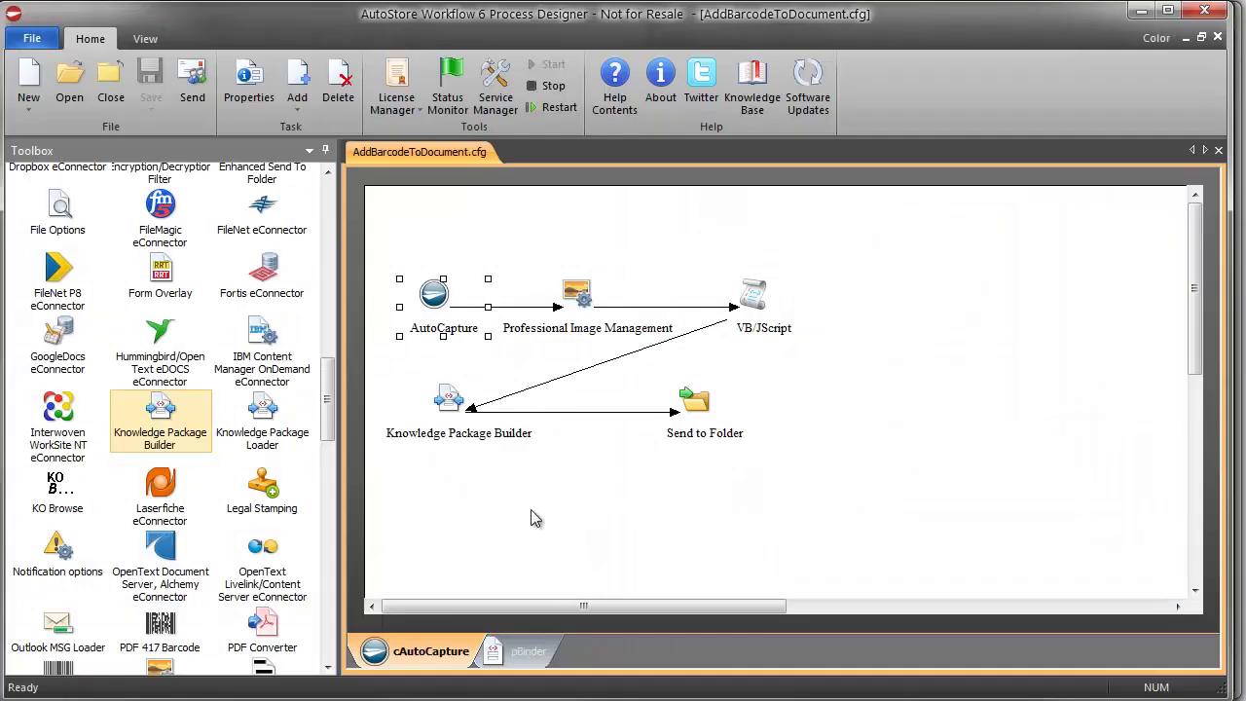
In AutoStore Process Designer, compare the cAutoCapture and pBinder processes of AddBarcodeToDocument.cfg.
left_click(531, 514)
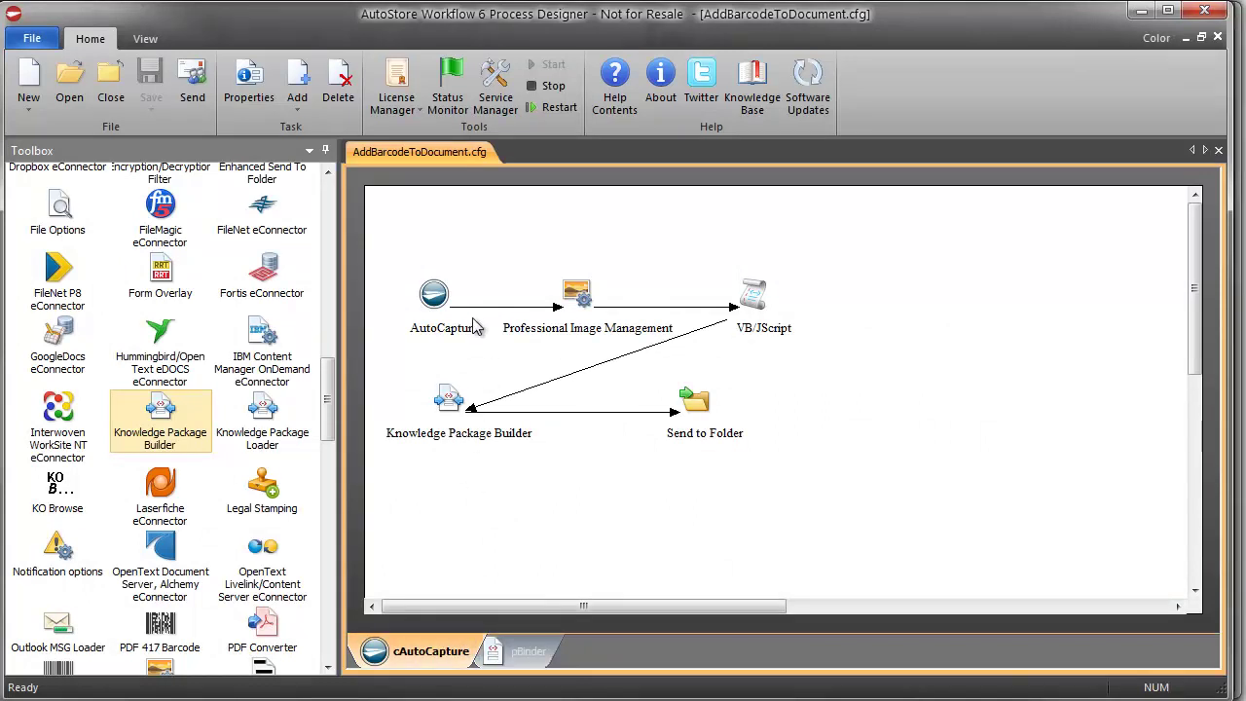
left_click_drag(382, 244, 858, 496)
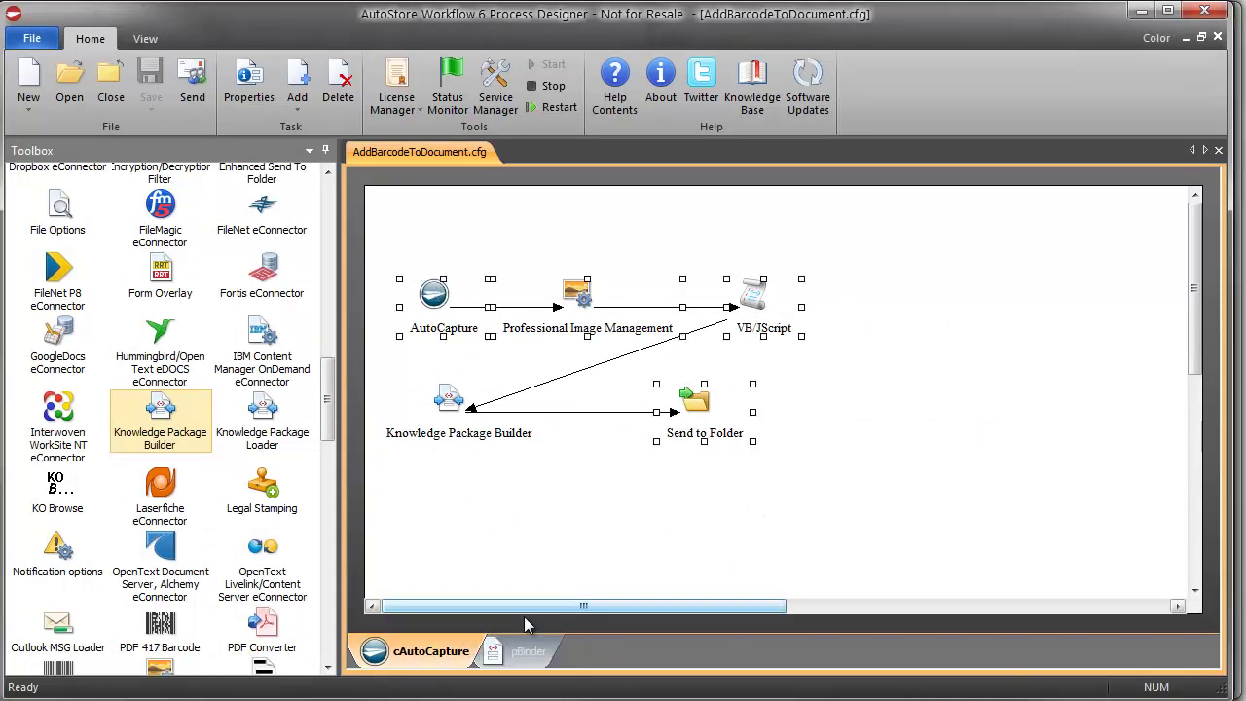
left_click(521, 651)
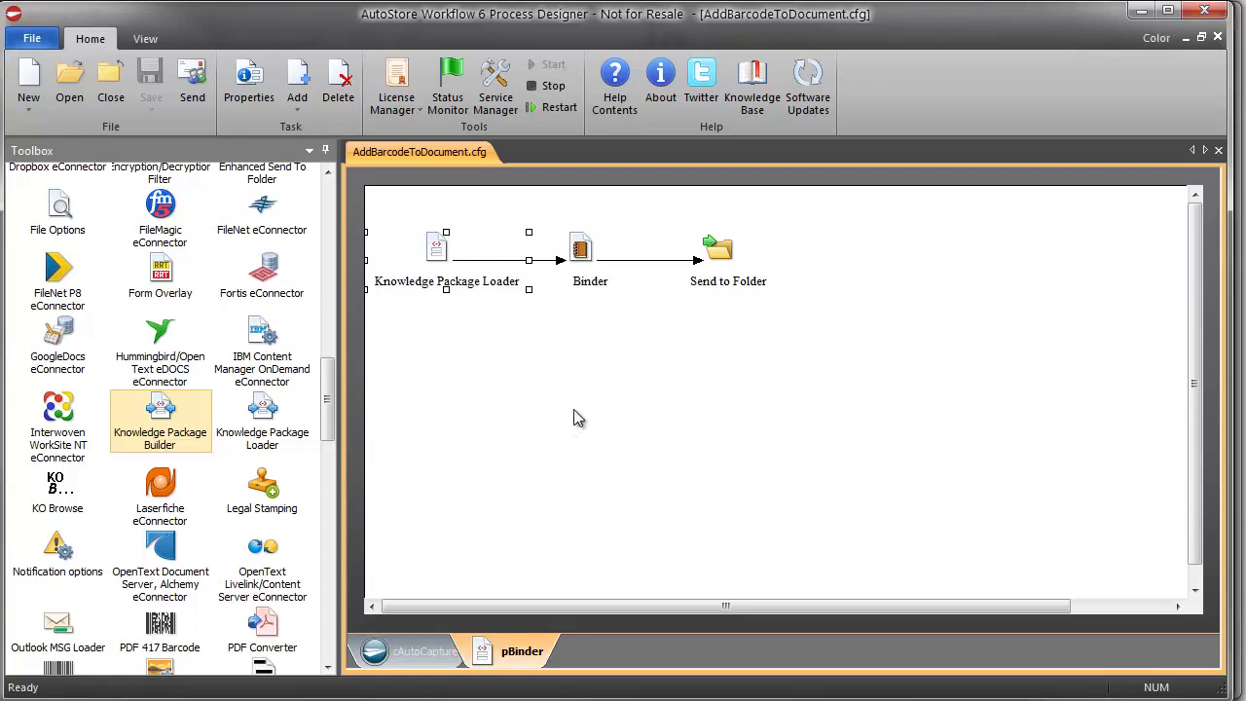
left_click(419, 651)
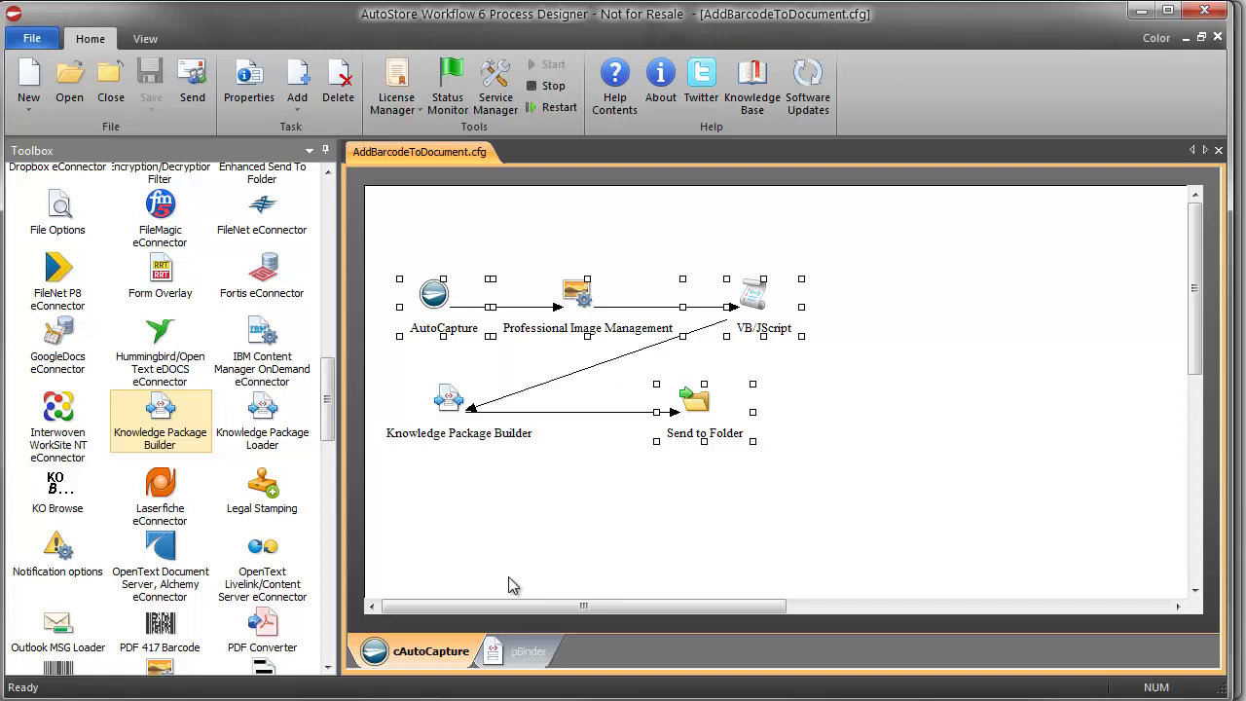
Go through the cAutoCapture tasks in order: AutoCapture, Professional Image Management, VB/JScript, Knowledge Package Builder and Send to Folder.
left_click(527, 544)
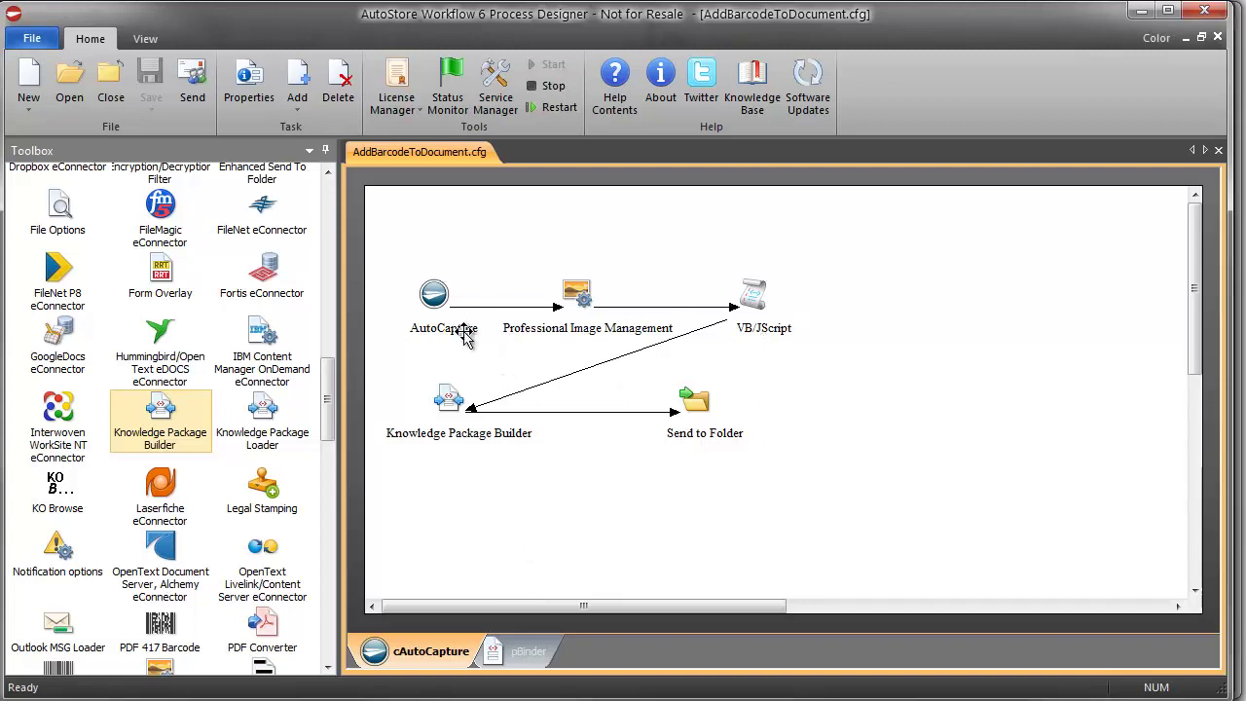
left_click(430, 292)
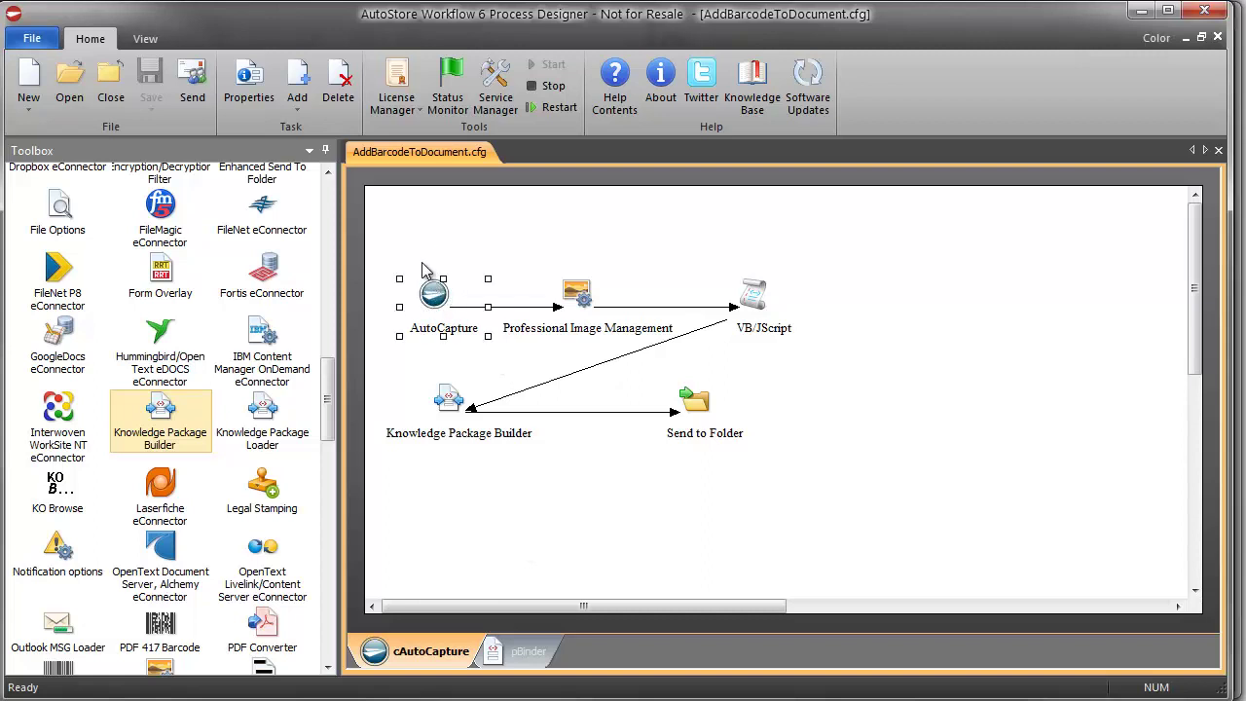
left_click(601, 292)
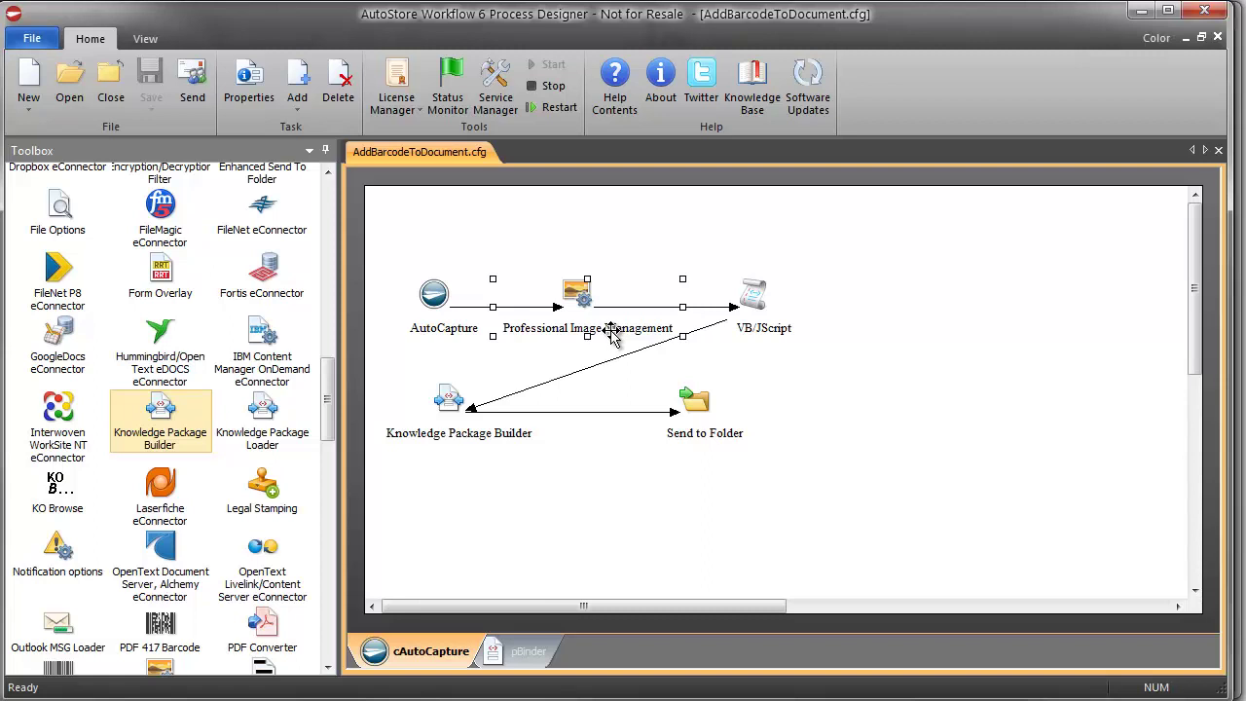
left_click(757, 245)
left_click_drag(695, 229, 845, 368)
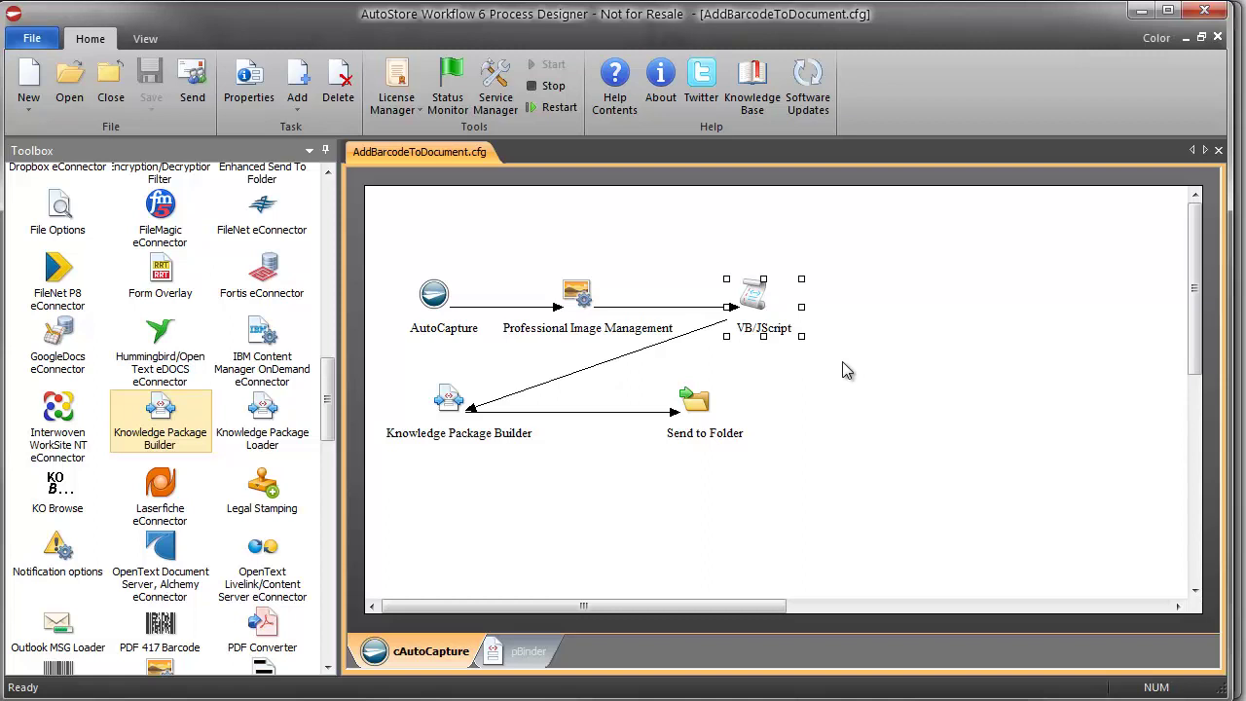
left_click(440, 399)
left_click(396, 470)
left_click_drag(384, 473, 515, 362)
left_click(689, 401)
Open the pBinder process and examine its Knowledge Package Loader and Binder tasks.
left_click(513, 650)
left_click(440, 255)
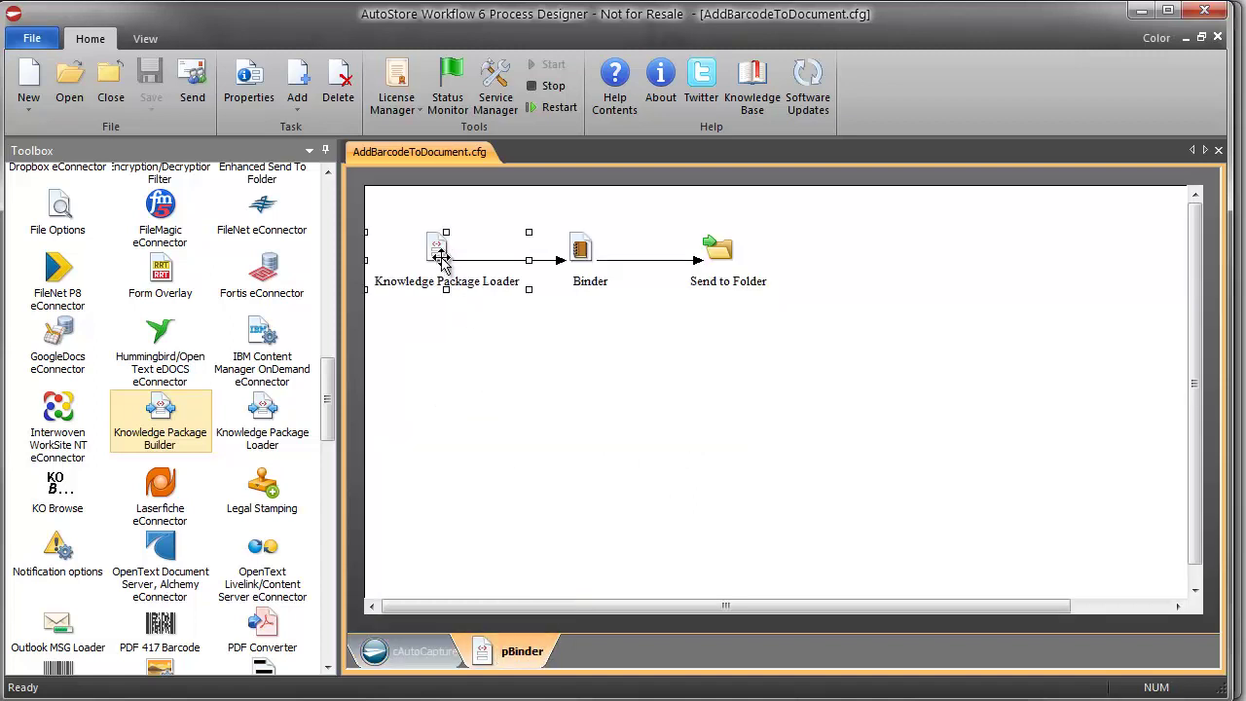
left_click(581, 250)
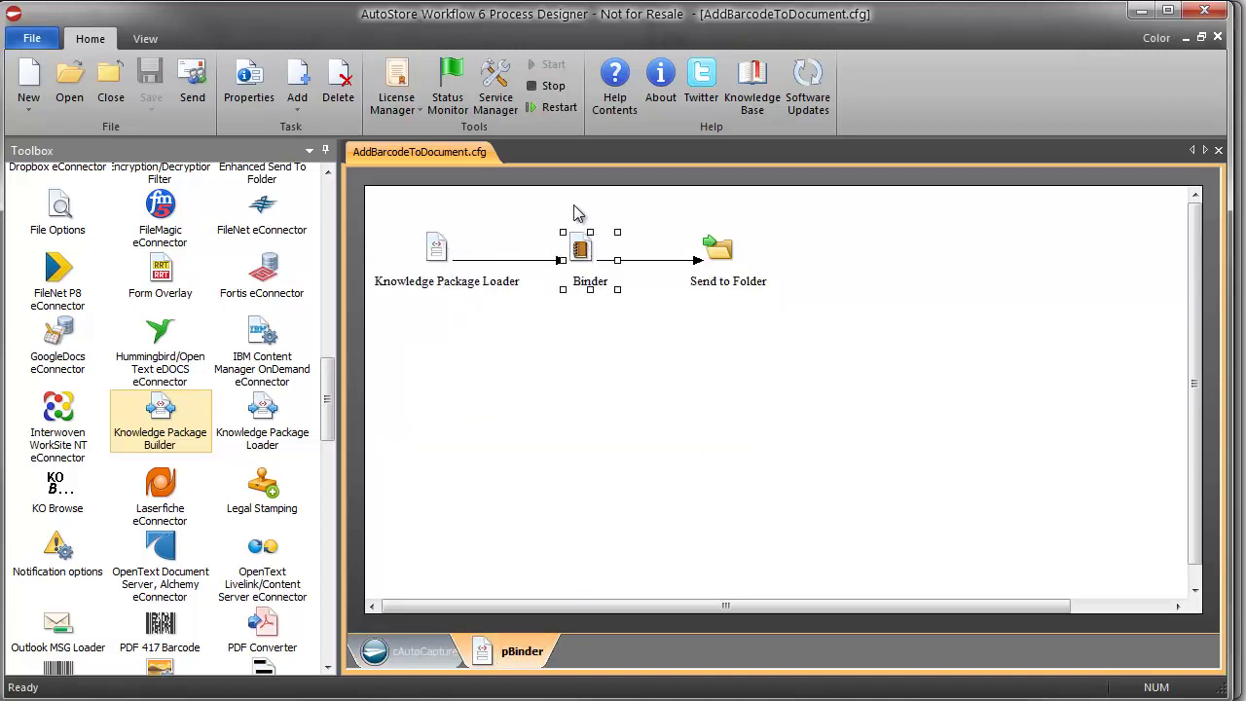
left_click_drag(527, 209, 654, 336)
Space out the pBinder diagram by moving the Send to Folder and Binder tasks farther from Knowledge Package Loader.
left_click(720, 248)
left_click_drag(746, 247, 775, 249)
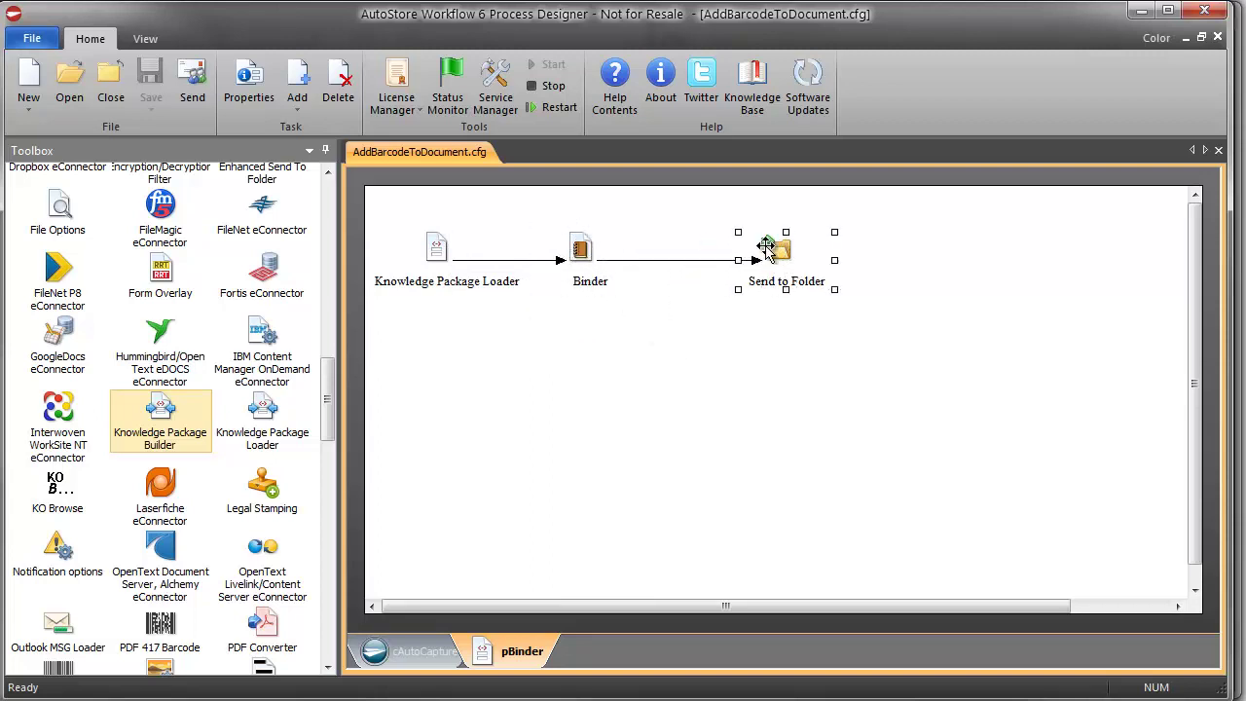
left_click_drag(581, 251, 643, 255)
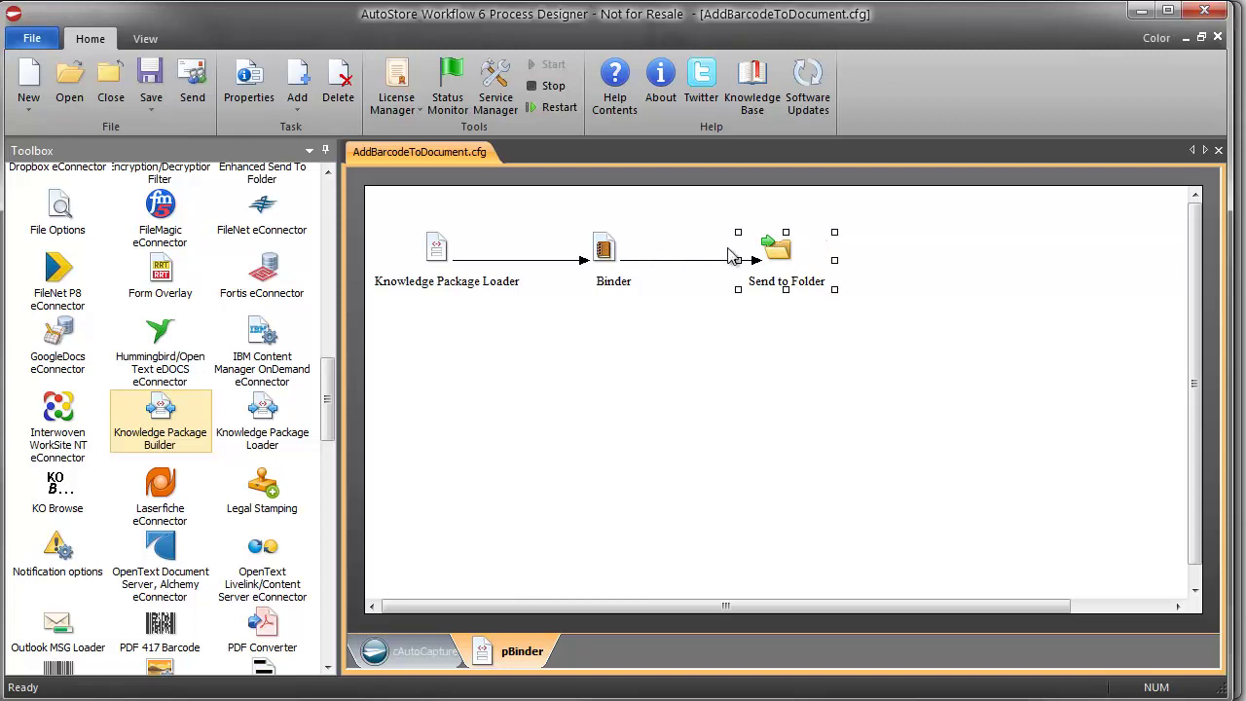
Return to the cAutoCapture process and review the image processing and split settings in AutoCapture's Split and Add Cover Page form.
left_click(605, 307)
left_click_drag(560, 200, 675, 312)
left_click(431, 661)
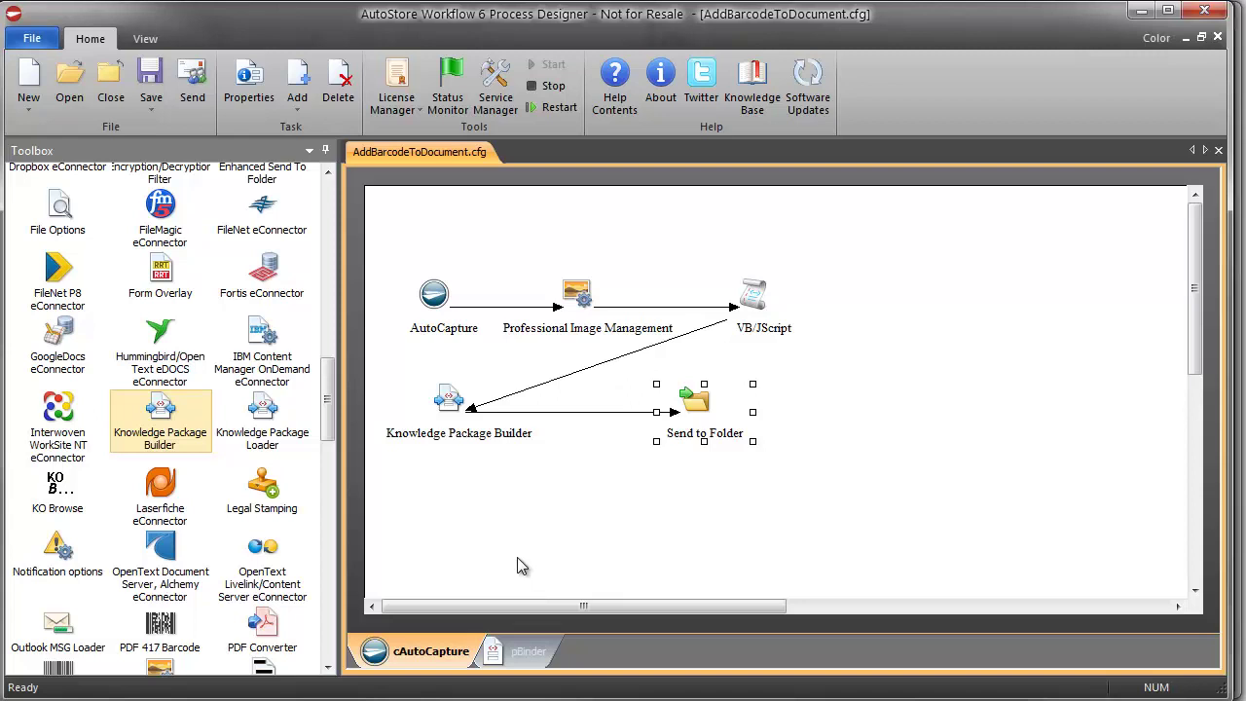
double_click(434, 293)
left_click(440, 203)
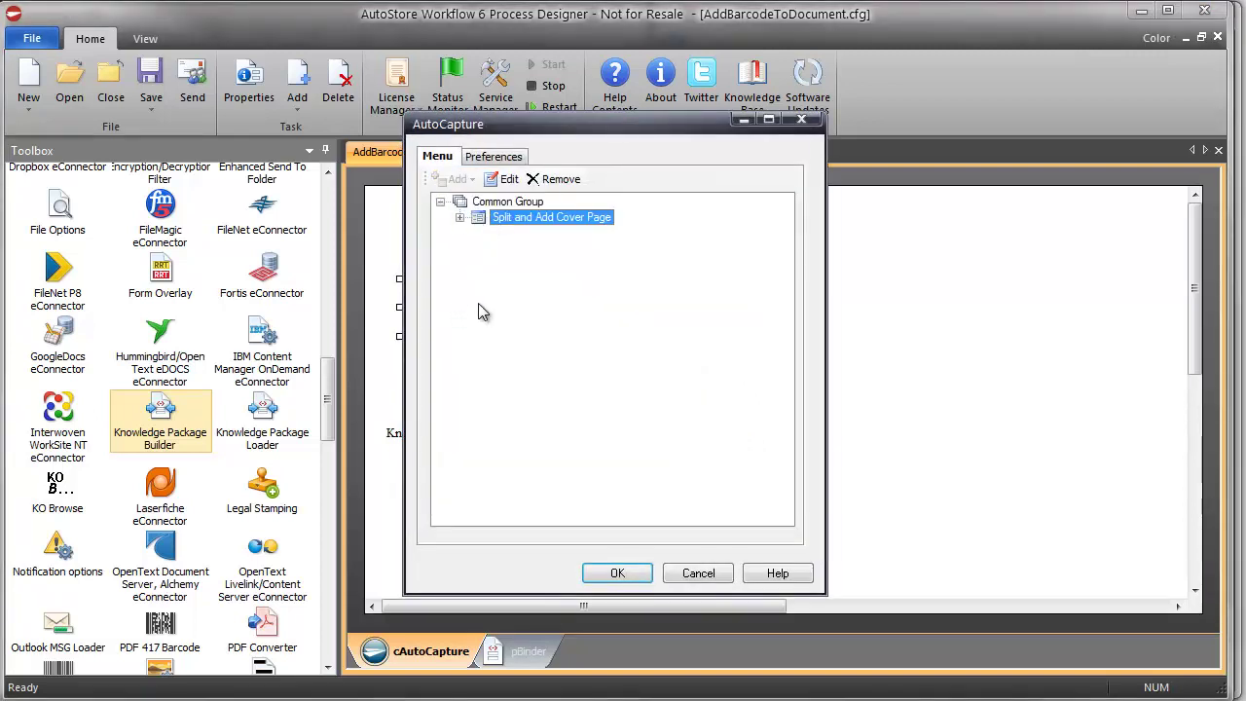
left_click(506, 179)
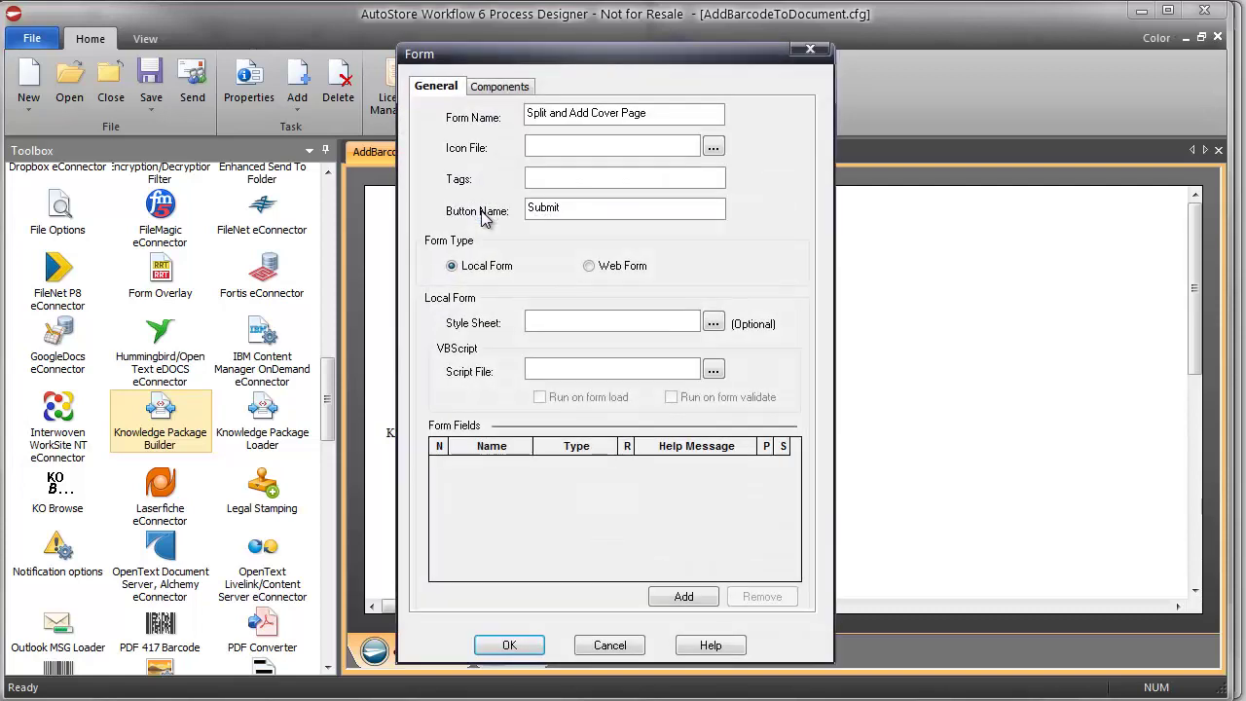
left_click(500, 86)
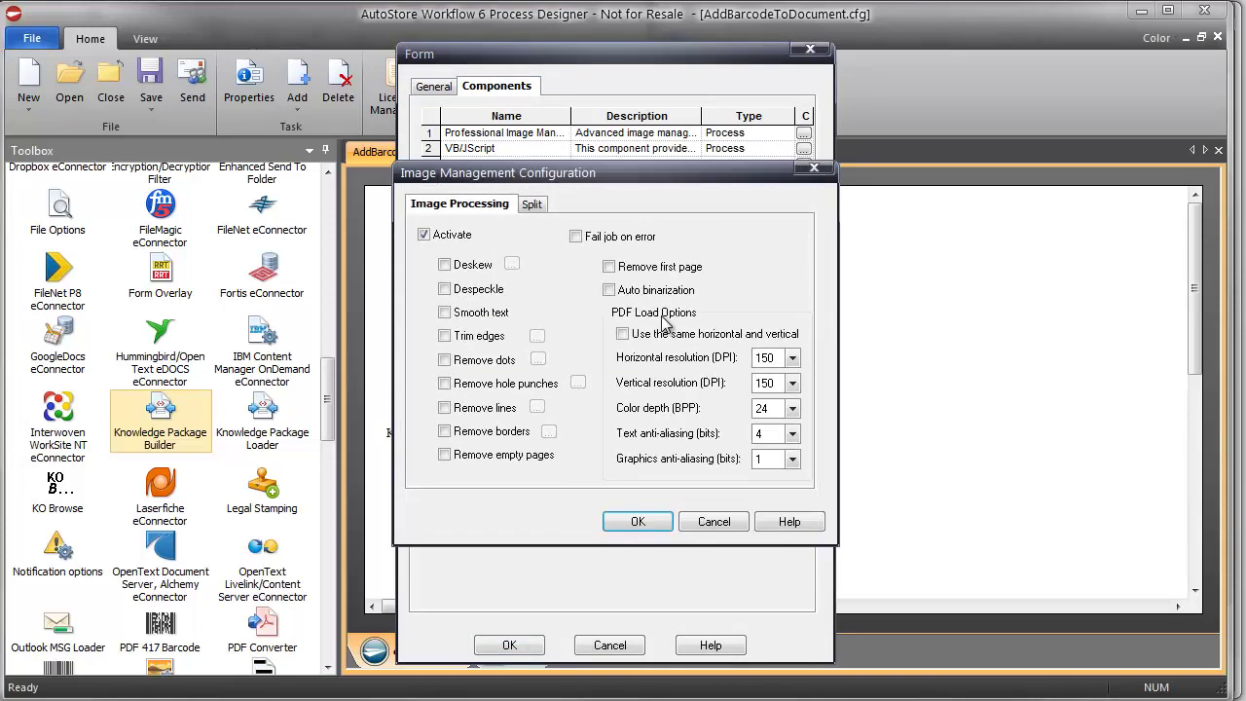
left_click(531, 205)
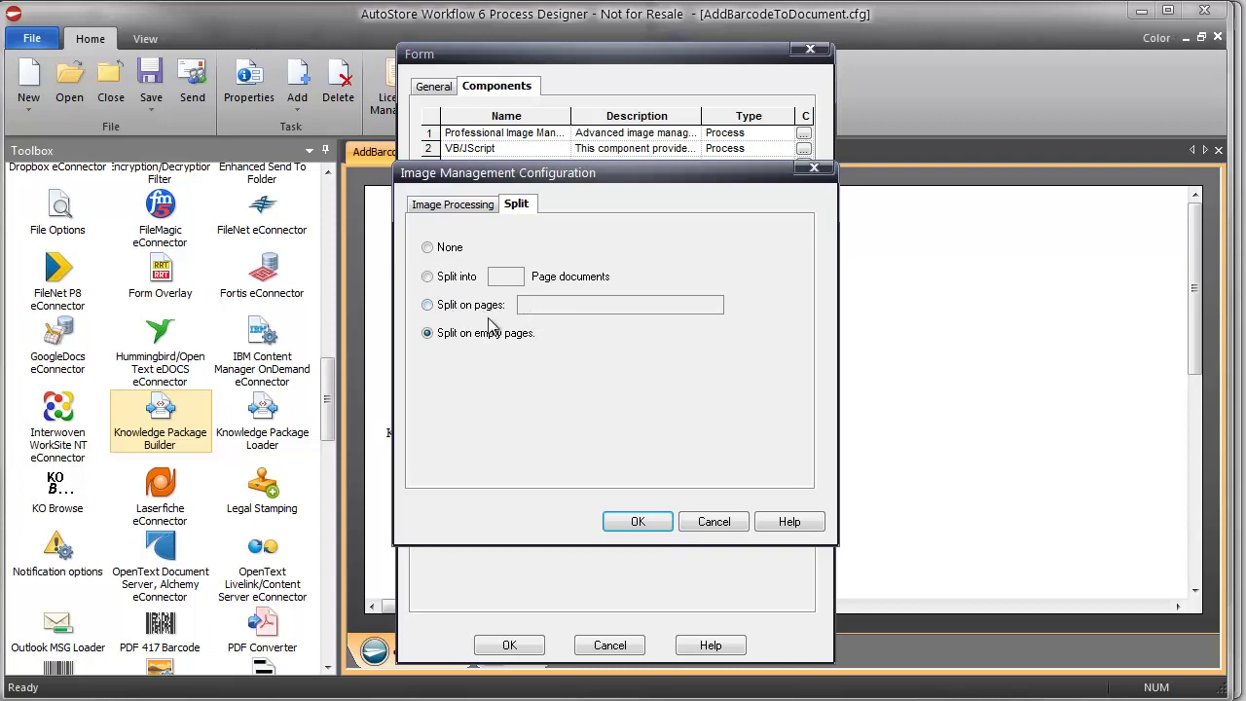
left_click(696, 521)
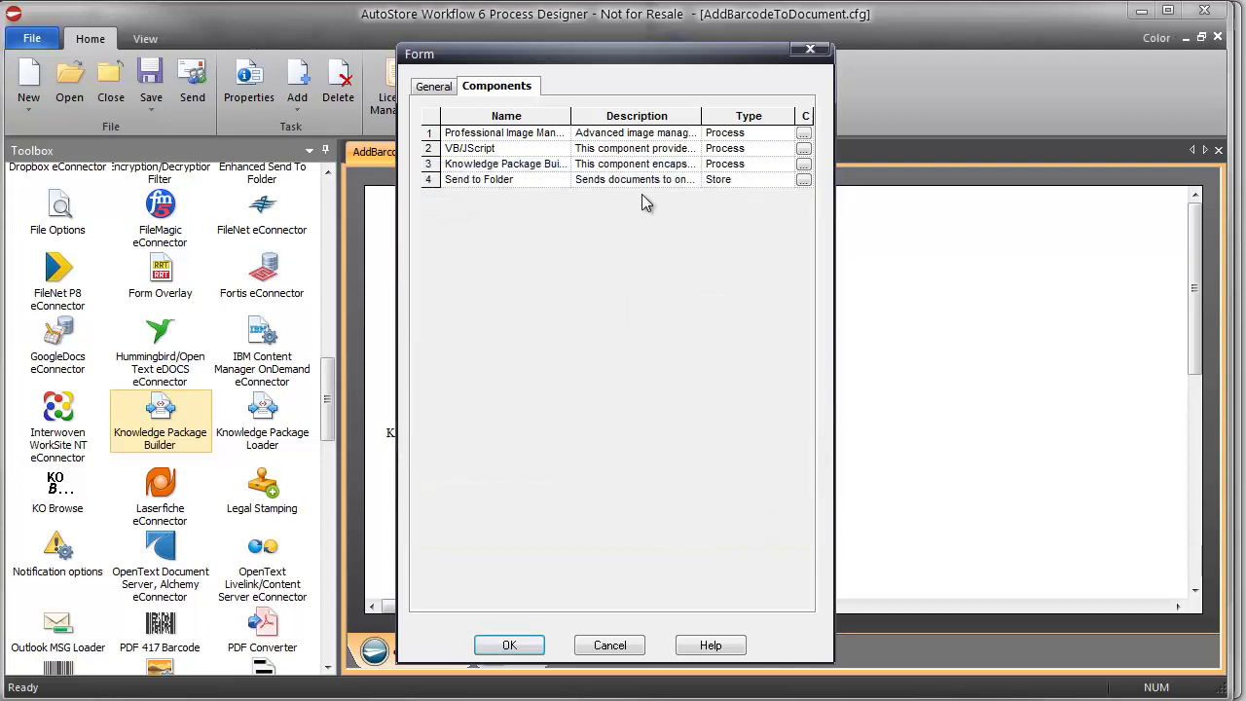
Inspect the form's VB/JScript component with its AddCoverPage script, and leave the AutoCapture configuration without changes.
left_click(803, 149)
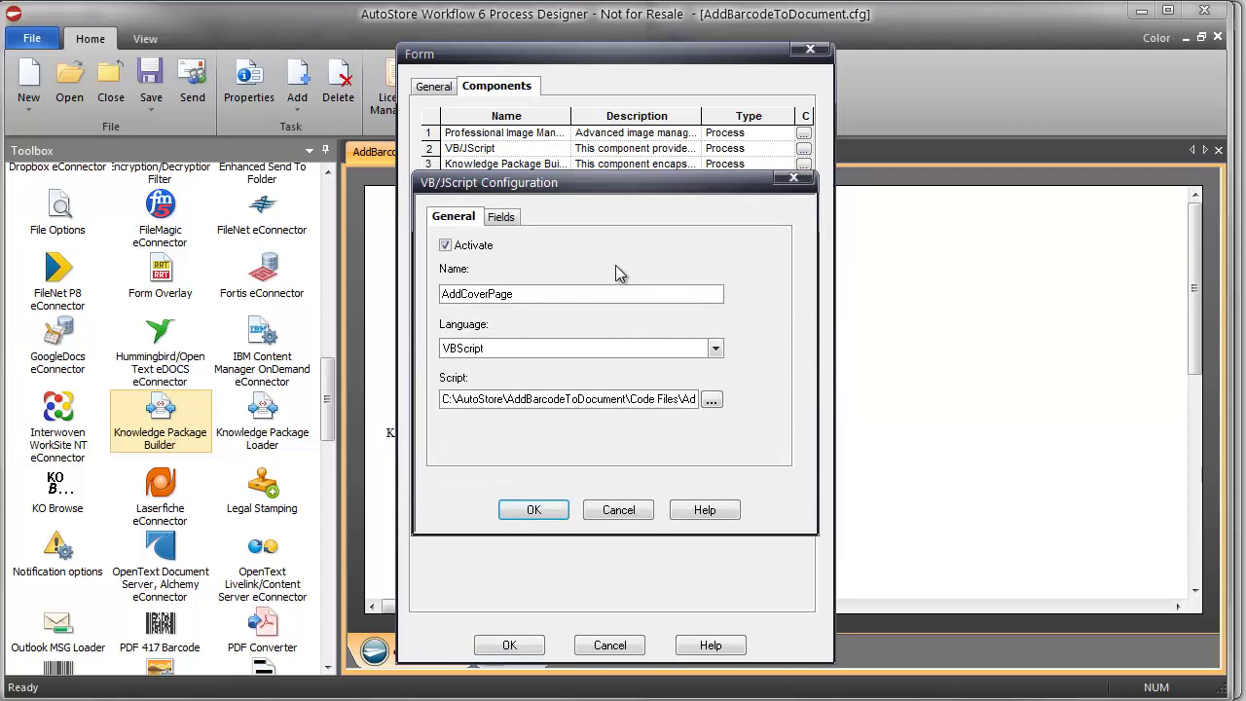
left_click(619, 510)
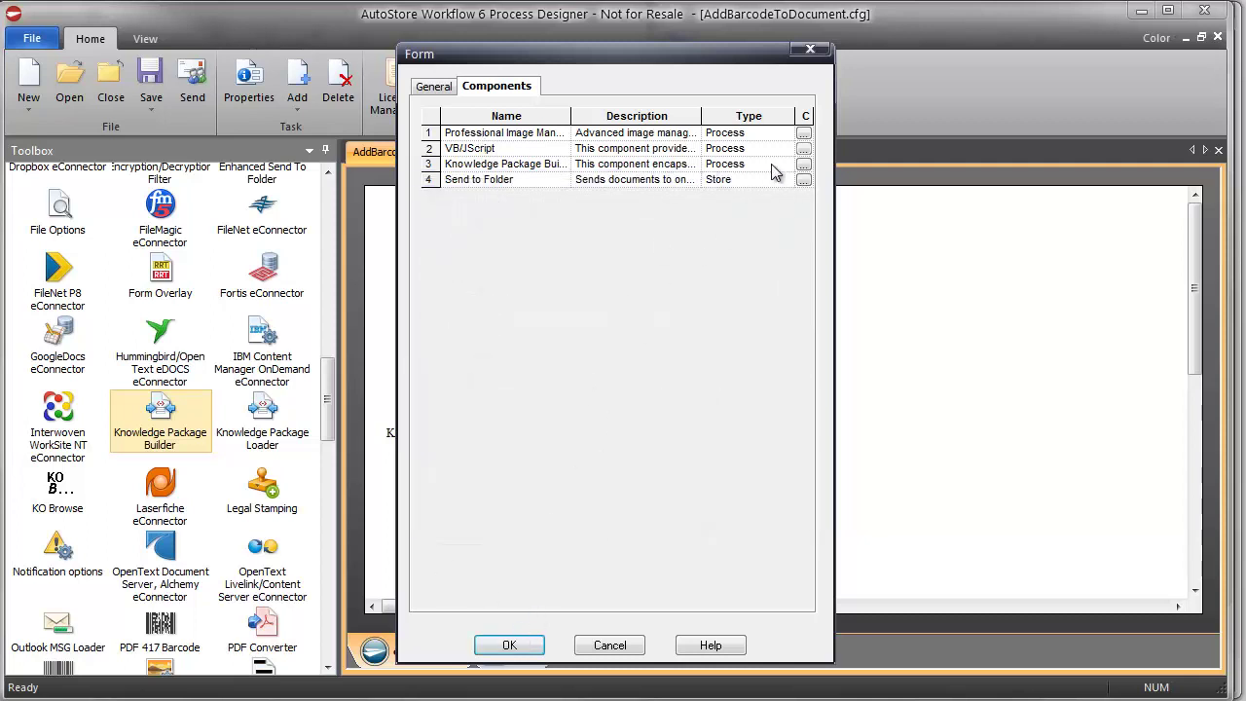
left_click(803, 148)
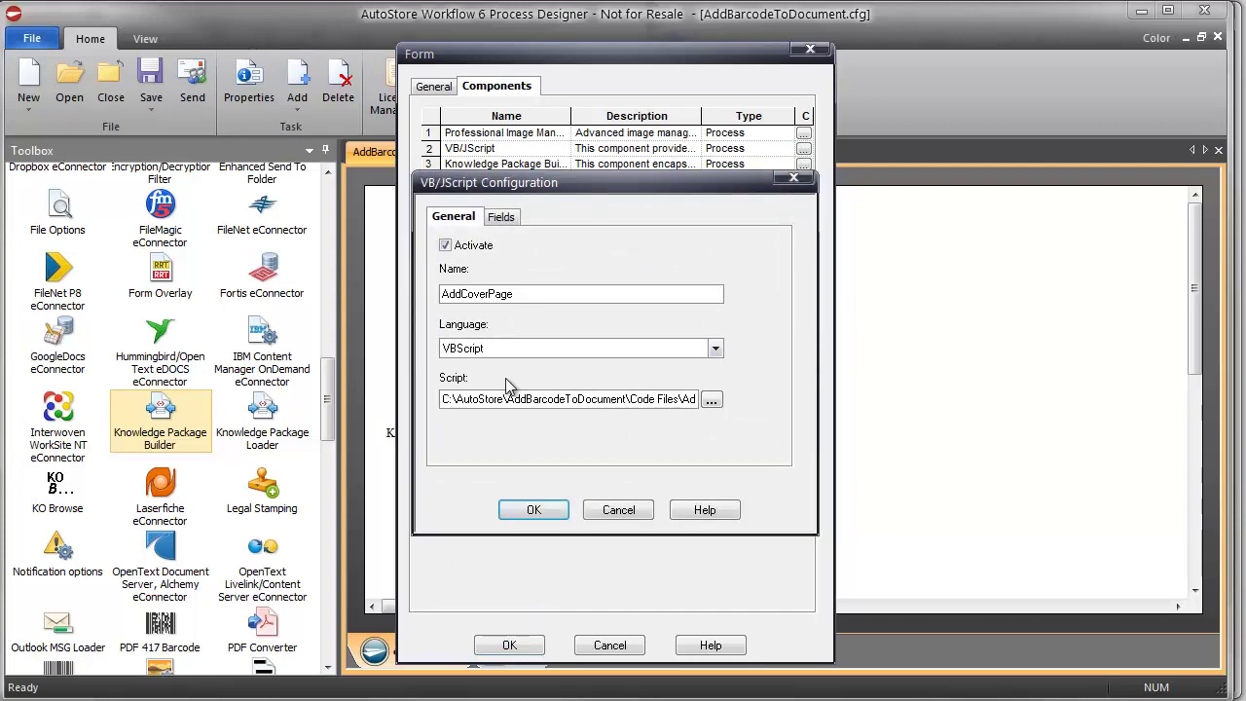
left_click(618, 510)
left_click(609, 645)
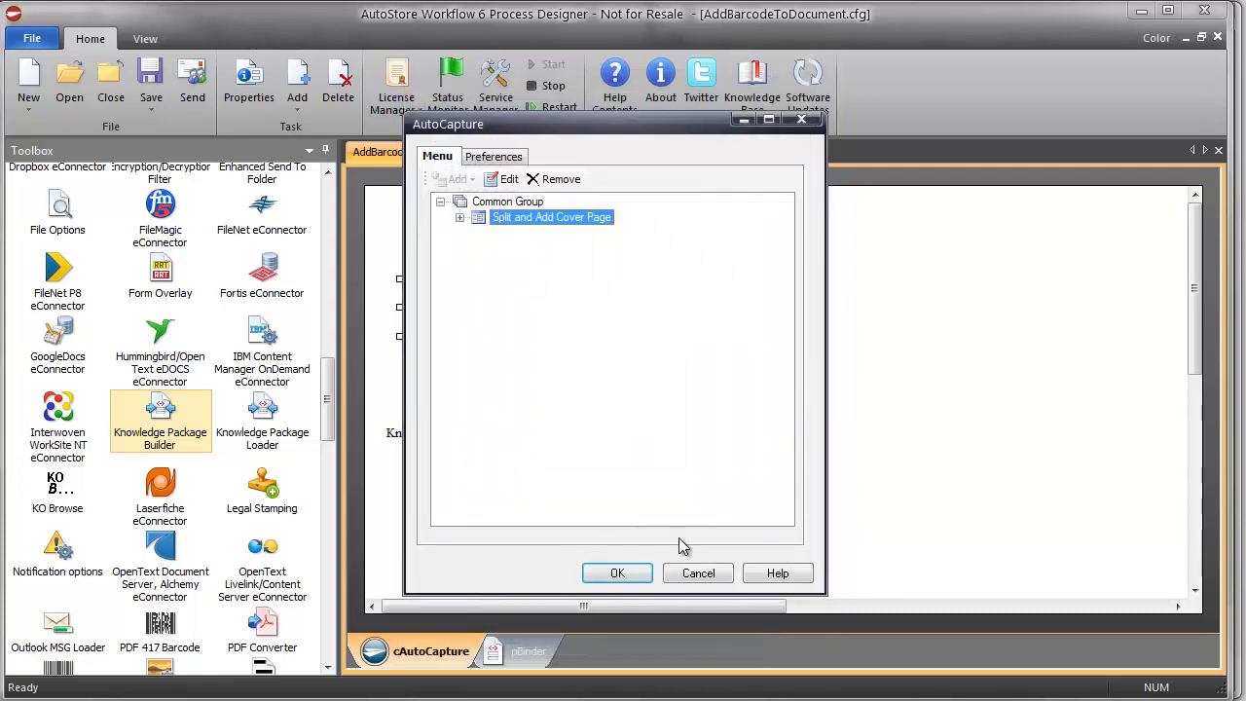
left_click(678, 569)
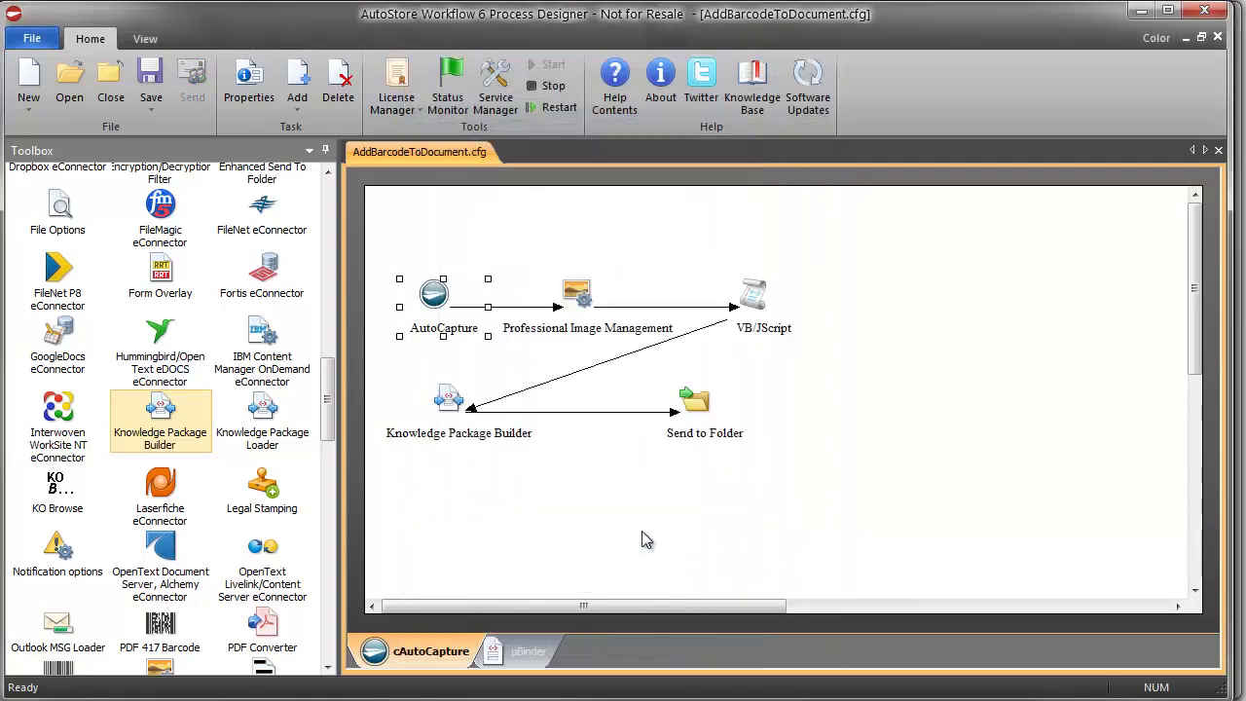
Schedule the pBinder task's standard processing from 7:00:00 PM to 8:00:00 PM.
left_click(532, 662)
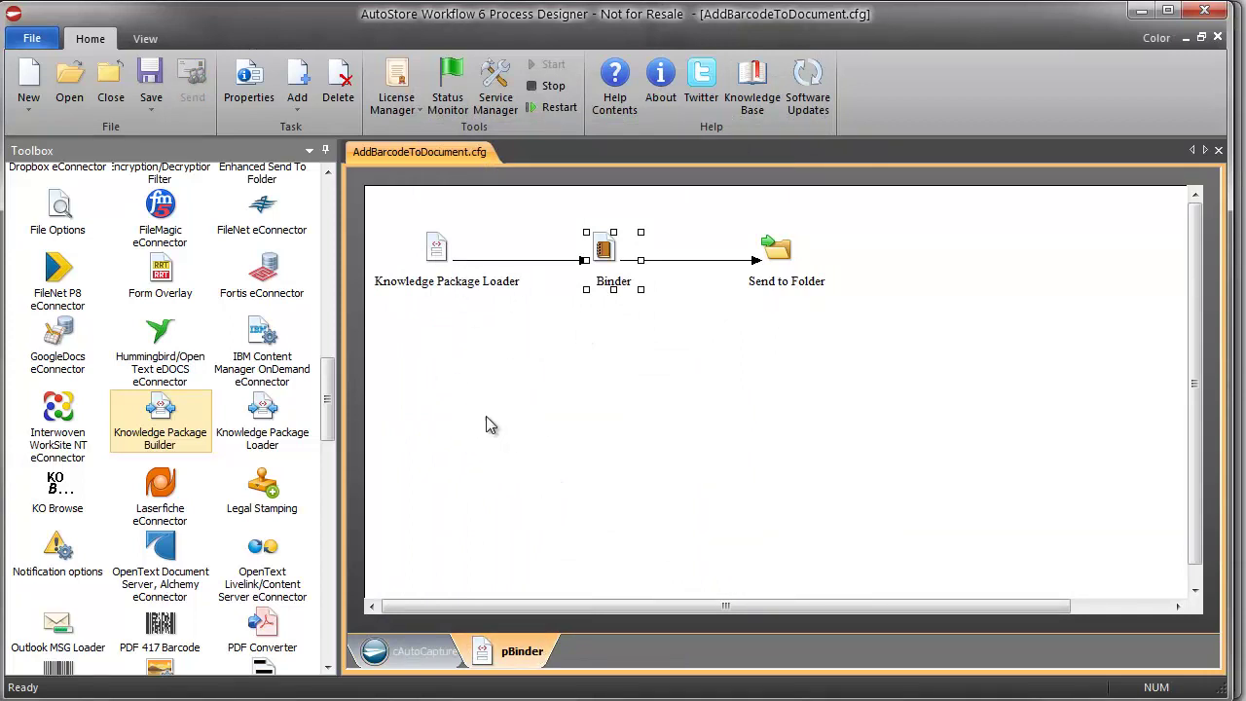
double_click(556, 353)
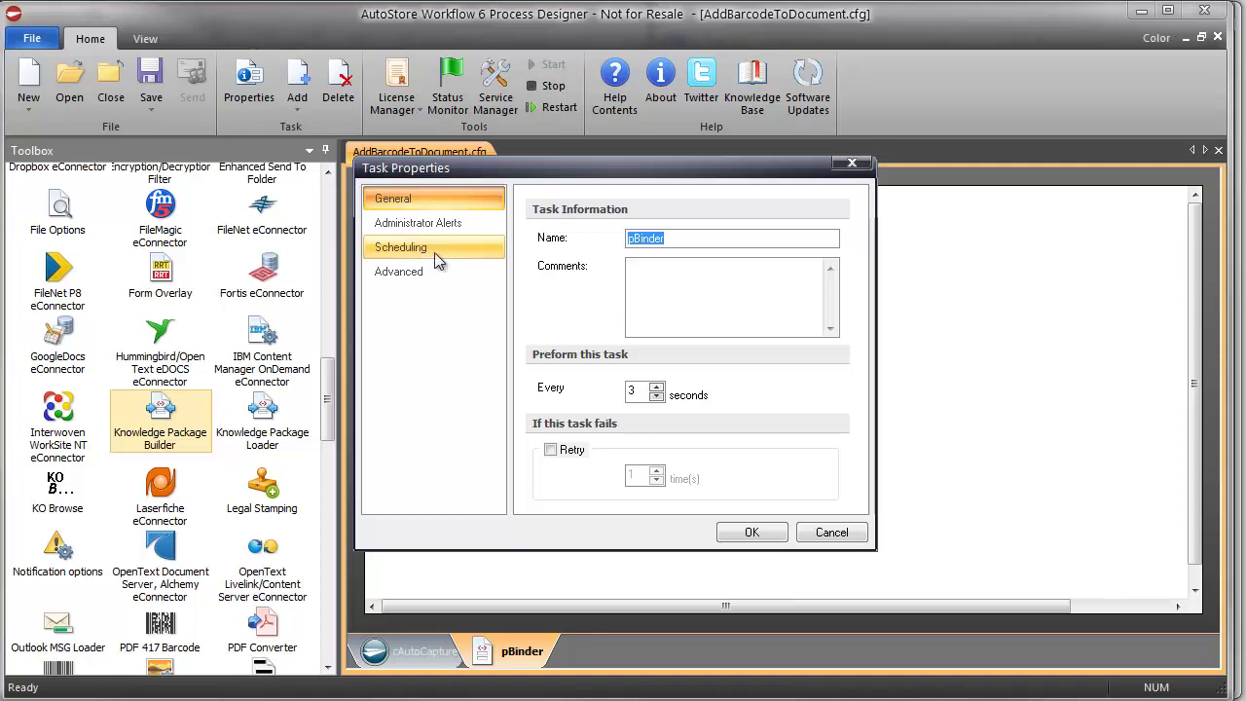
left_click(825, 532)
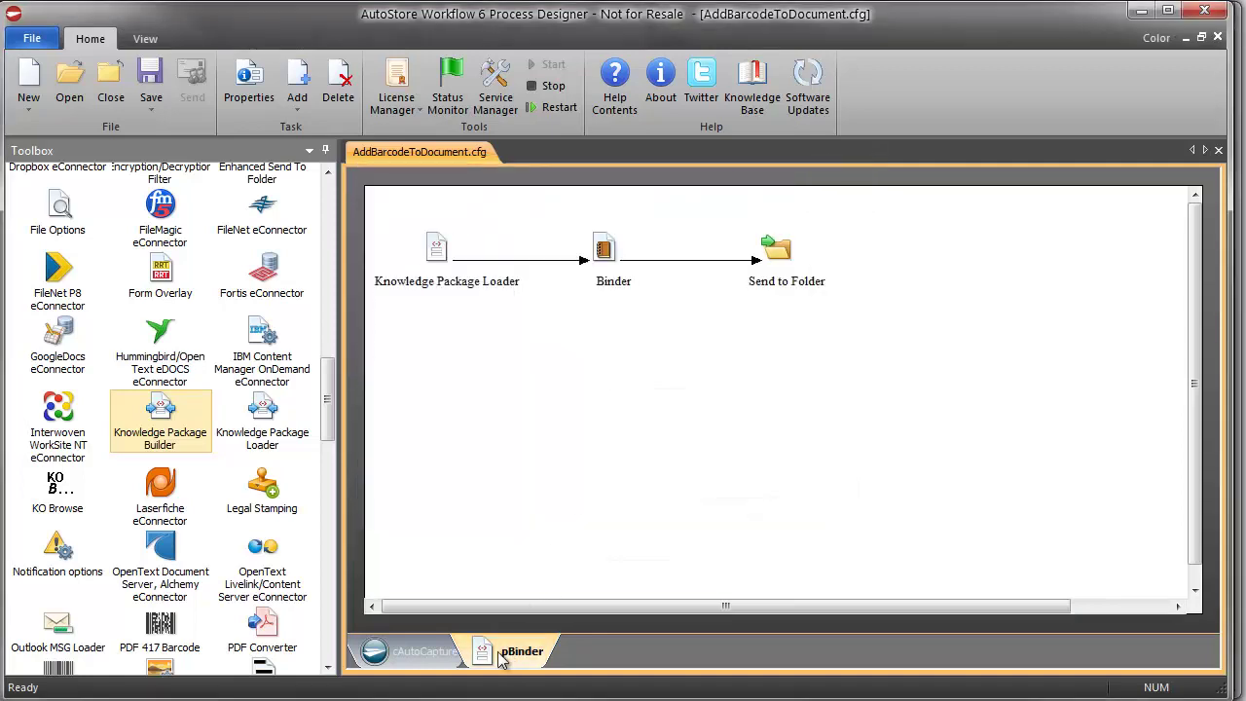
double_click(578, 395)
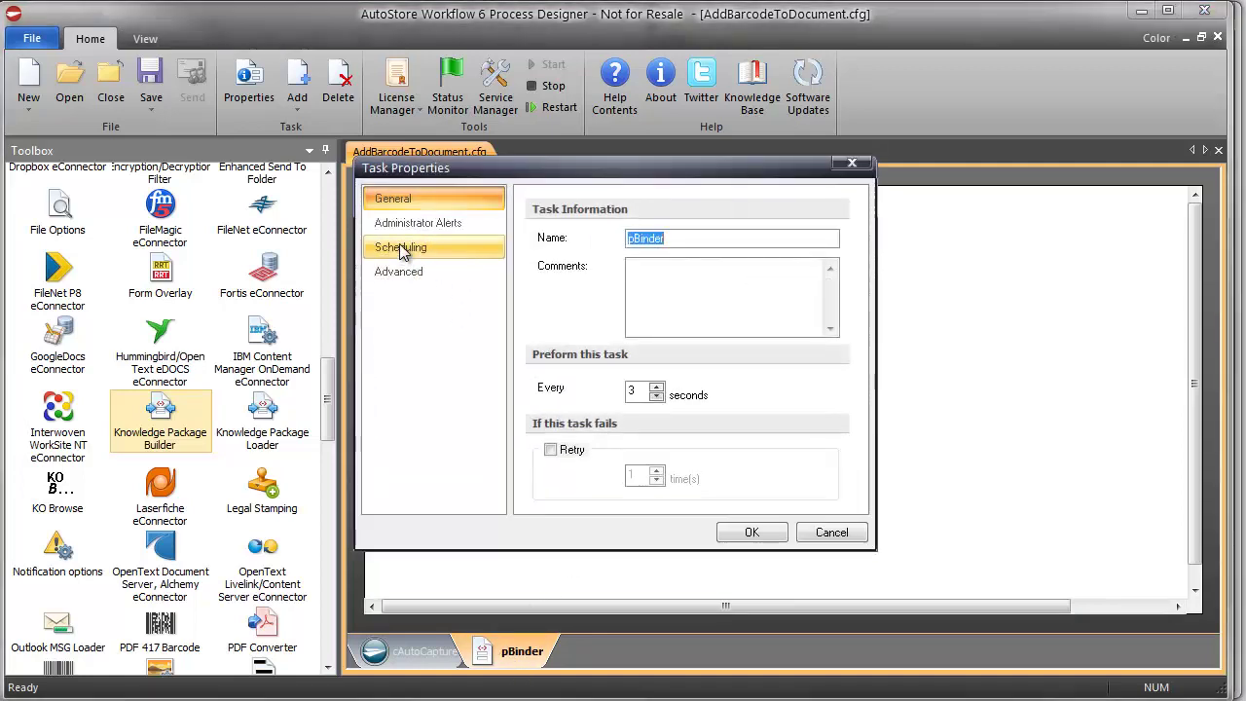
left_click(399, 247)
left_click(550, 235)
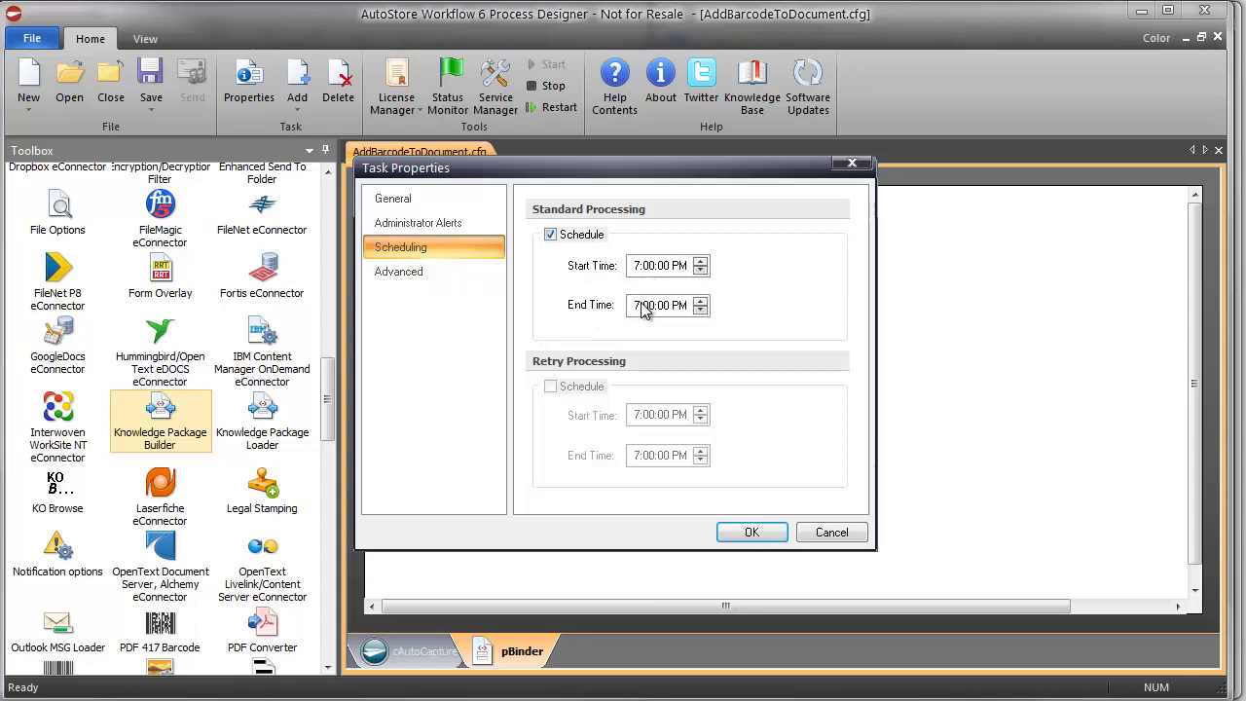
left_click(642, 305)
left_click(700, 300)
left_click(745, 532)
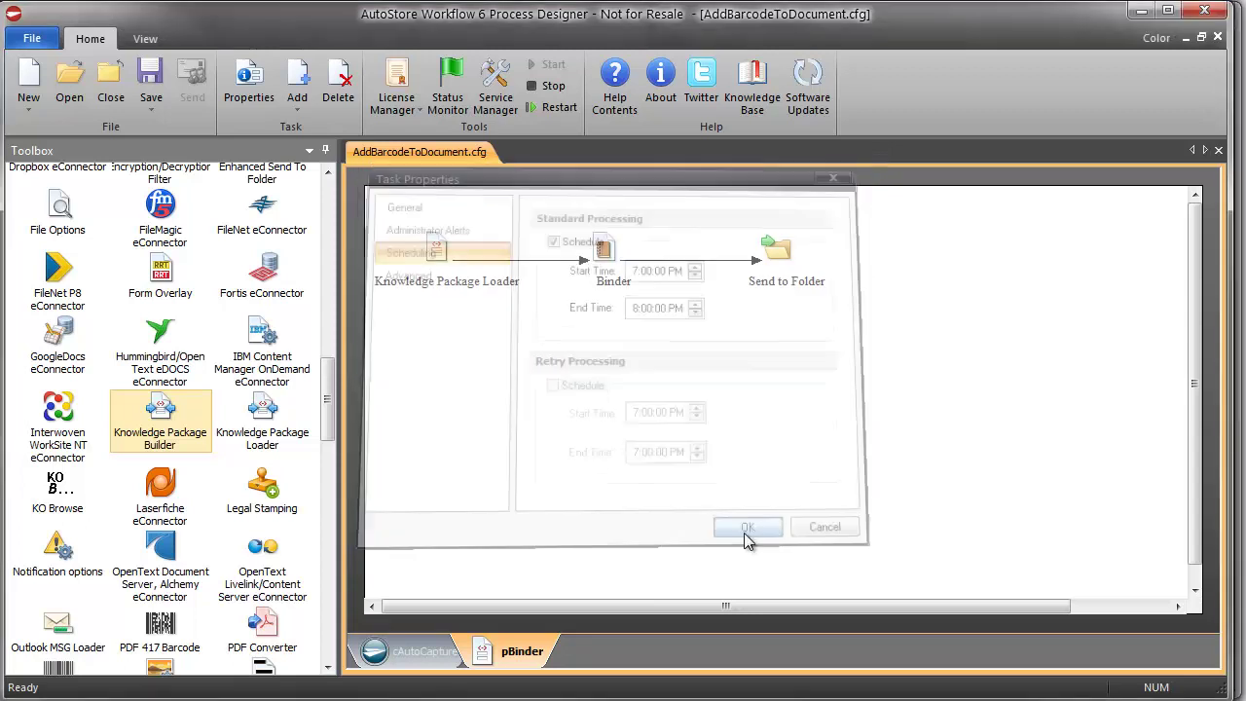
Save AddBarcodeToDocument.cfg and restart the service.
left_click(151, 79)
left_click(547, 107)
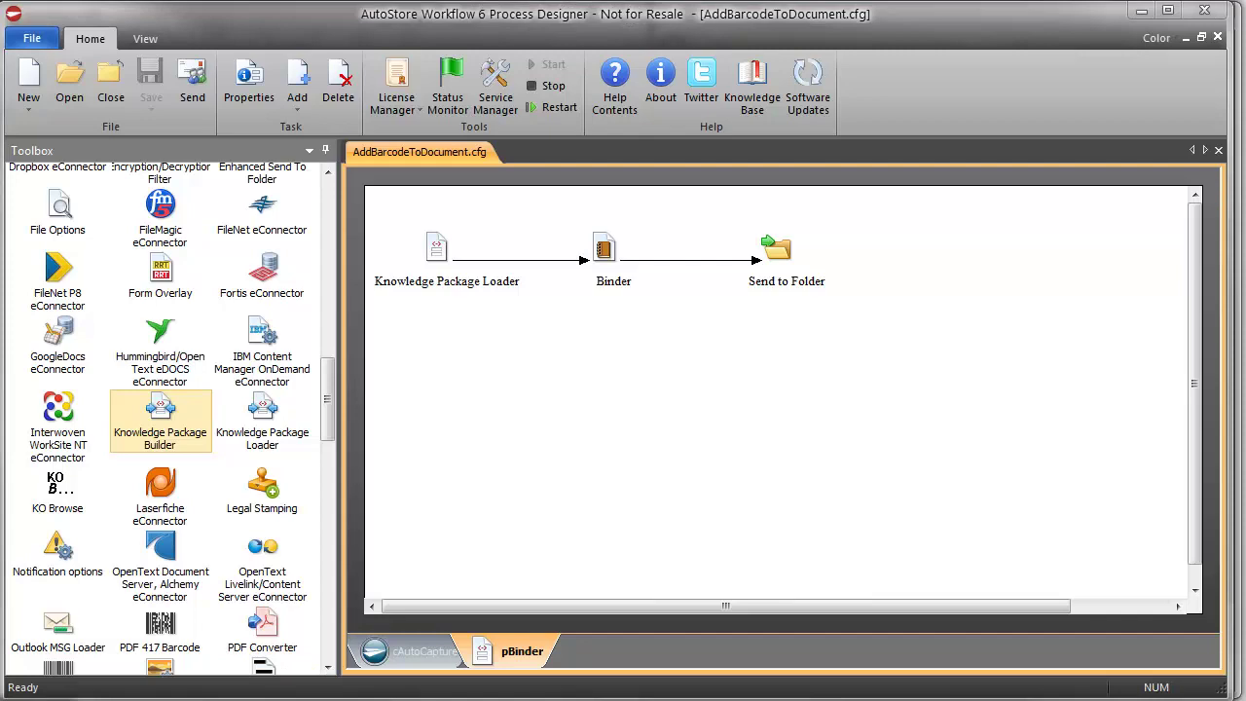
Switch to the Samples folder in Windows Explorer and submit TestBatch.tif to the AutoCapture form Split and Add Cover Page.
key("alt+Tab")
key("alt+Tab")
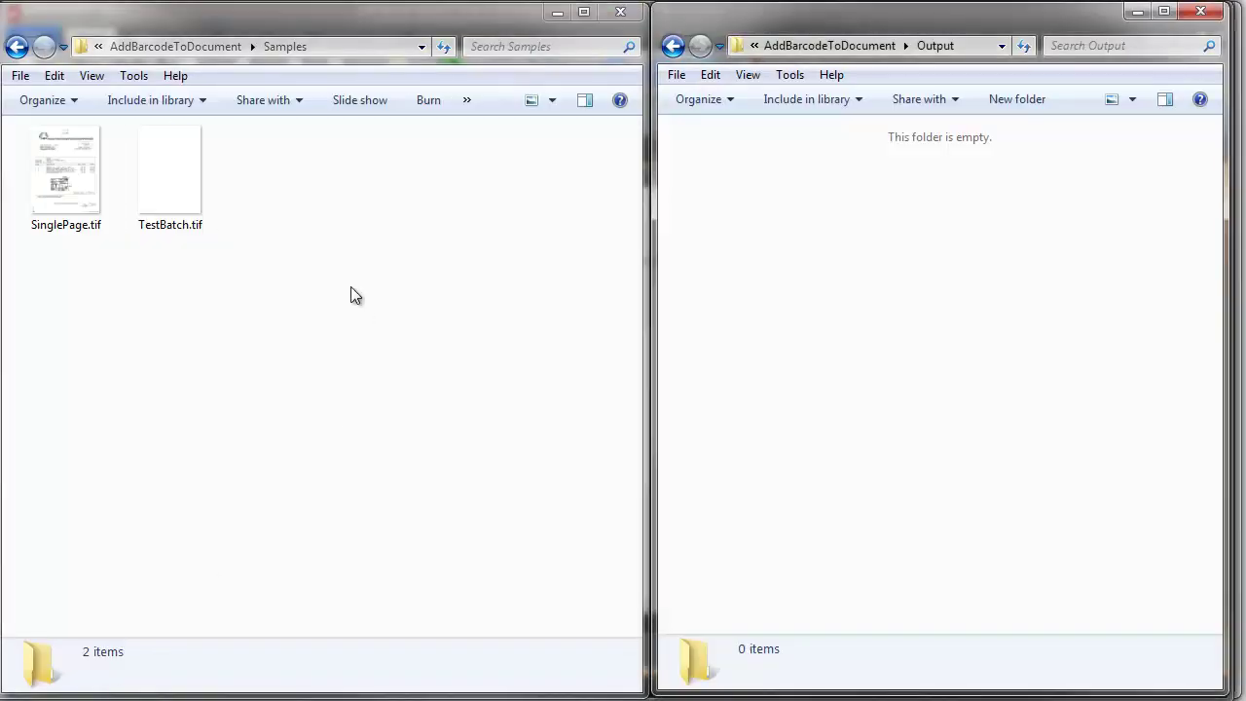
right_click(168, 183)
mouse_move(244, 386)
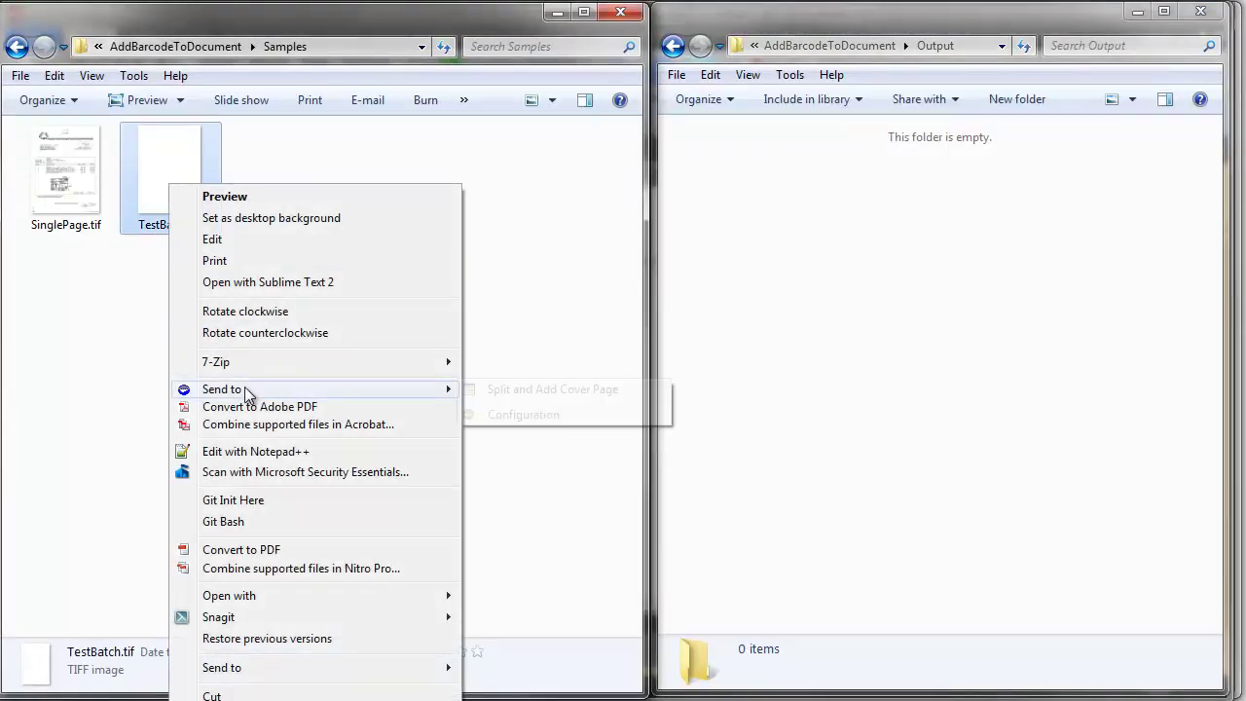
left_click(508, 386)
left_click(494, 571)
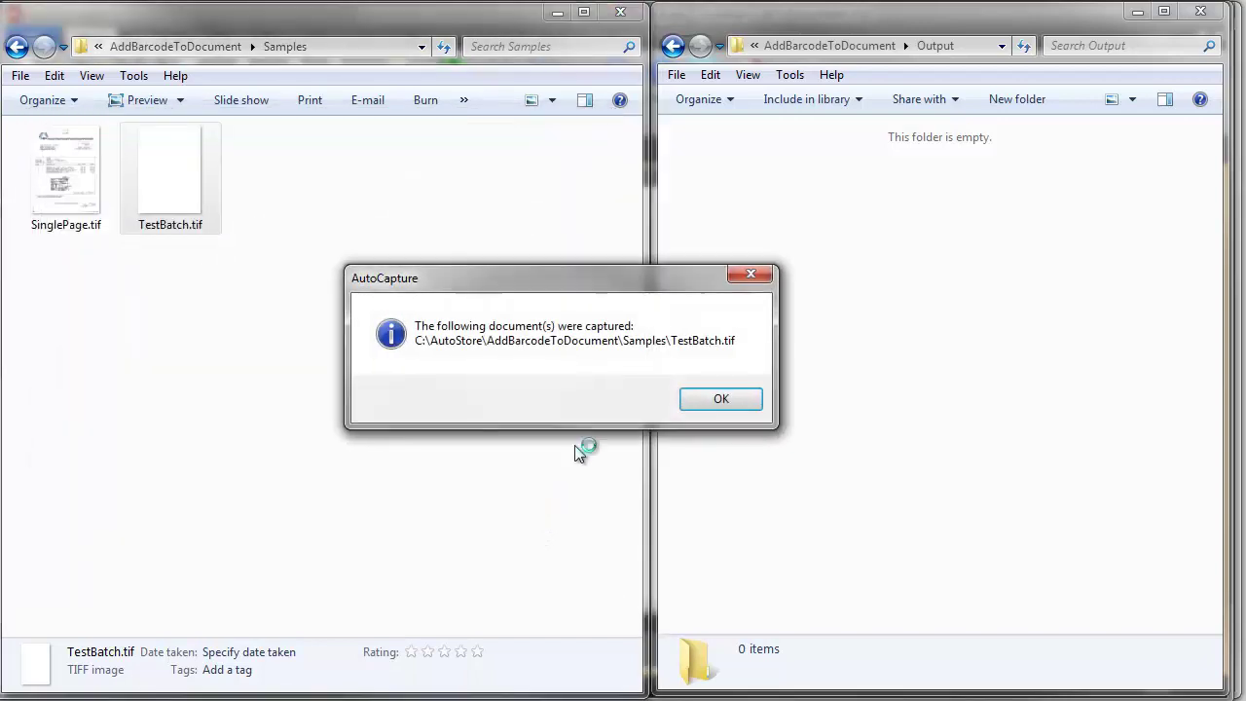
left_click(714, 398)
Browse from the Output folder to AddBarcodeToDocument's WorkArea, pBinder and Inbound folder.
left_click(871, 46)
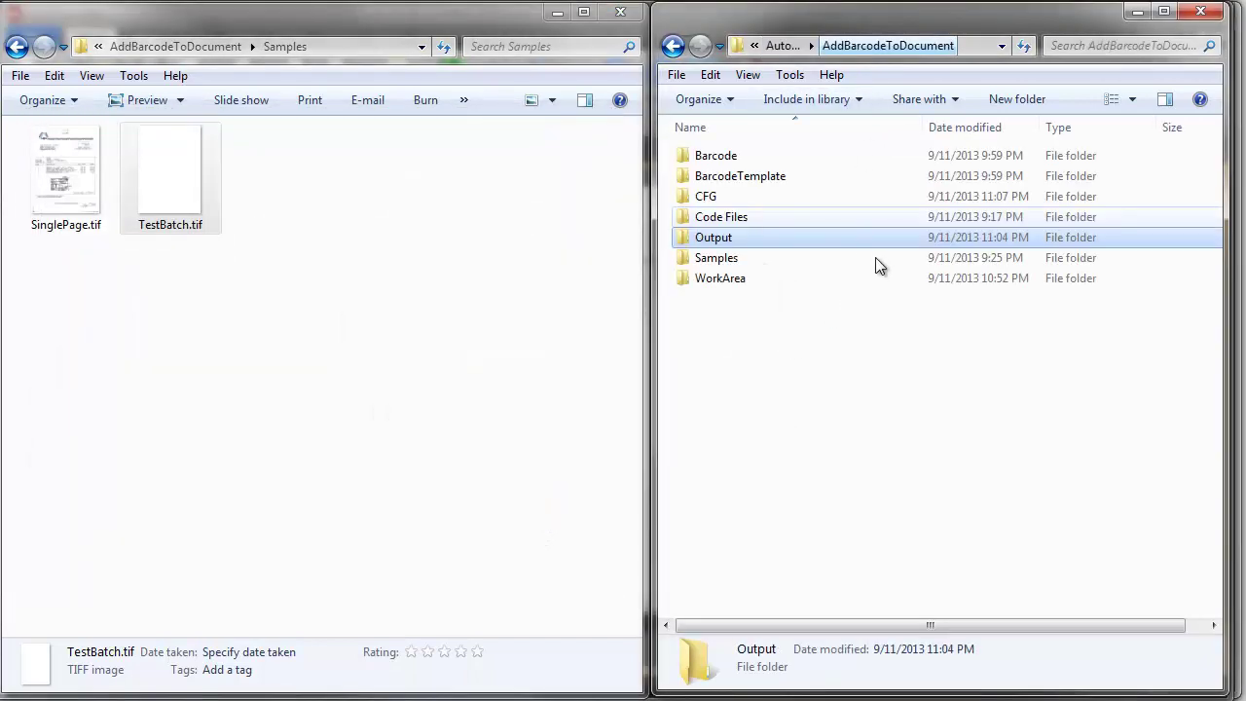
left_click(751, 278)
double_click(750, 277)
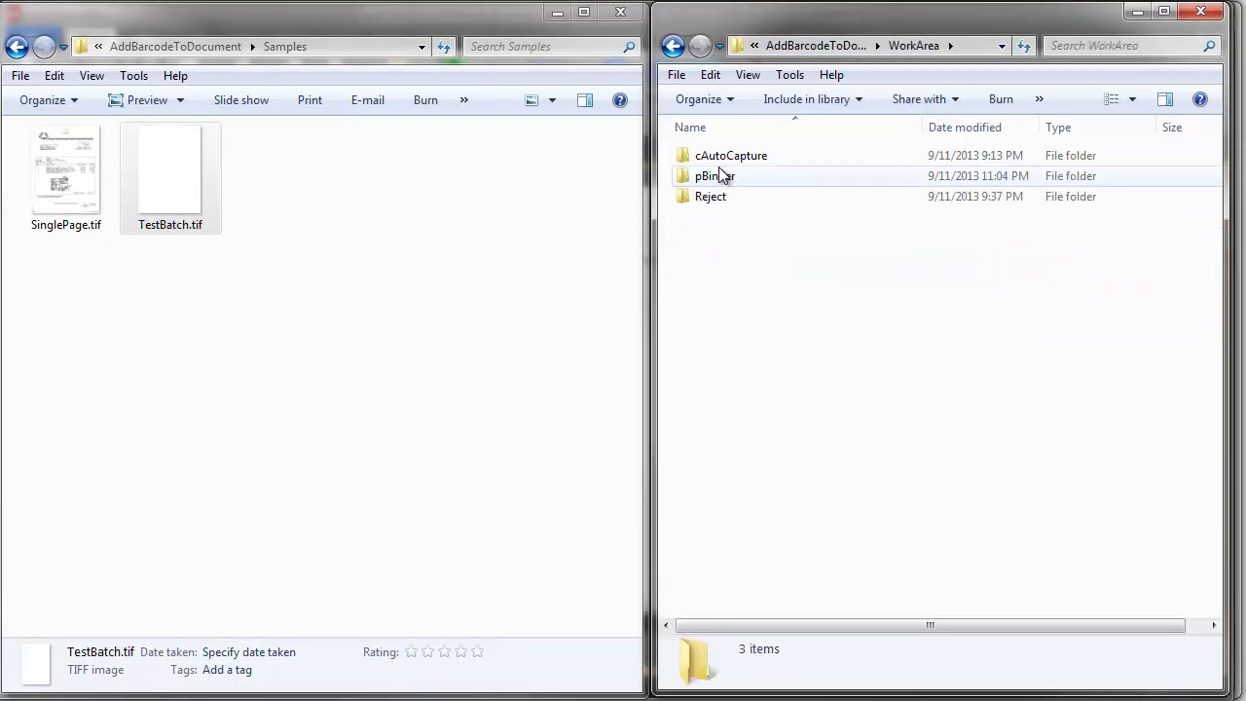
double_click(717, 177)
double_click(720, 159)
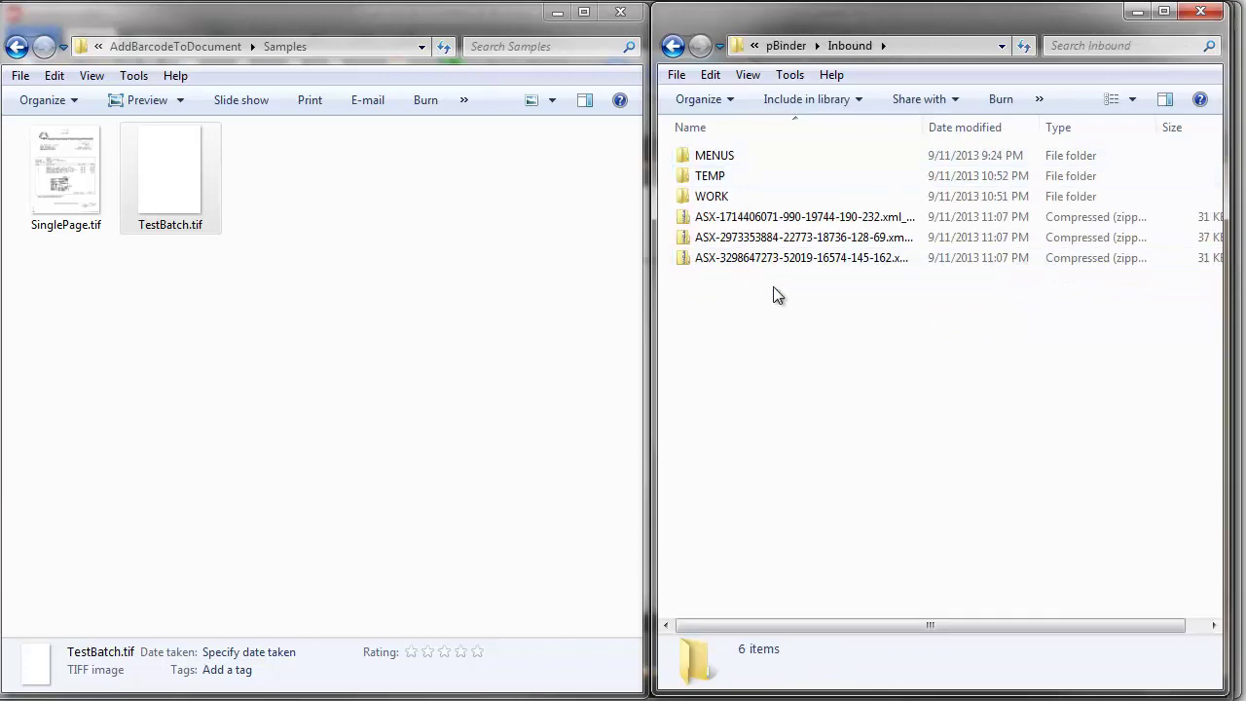
Go through the zipped knowledge packages in the Inbound folder and look inside the first one.
left_click(737, 222)
left_click(744, 238)
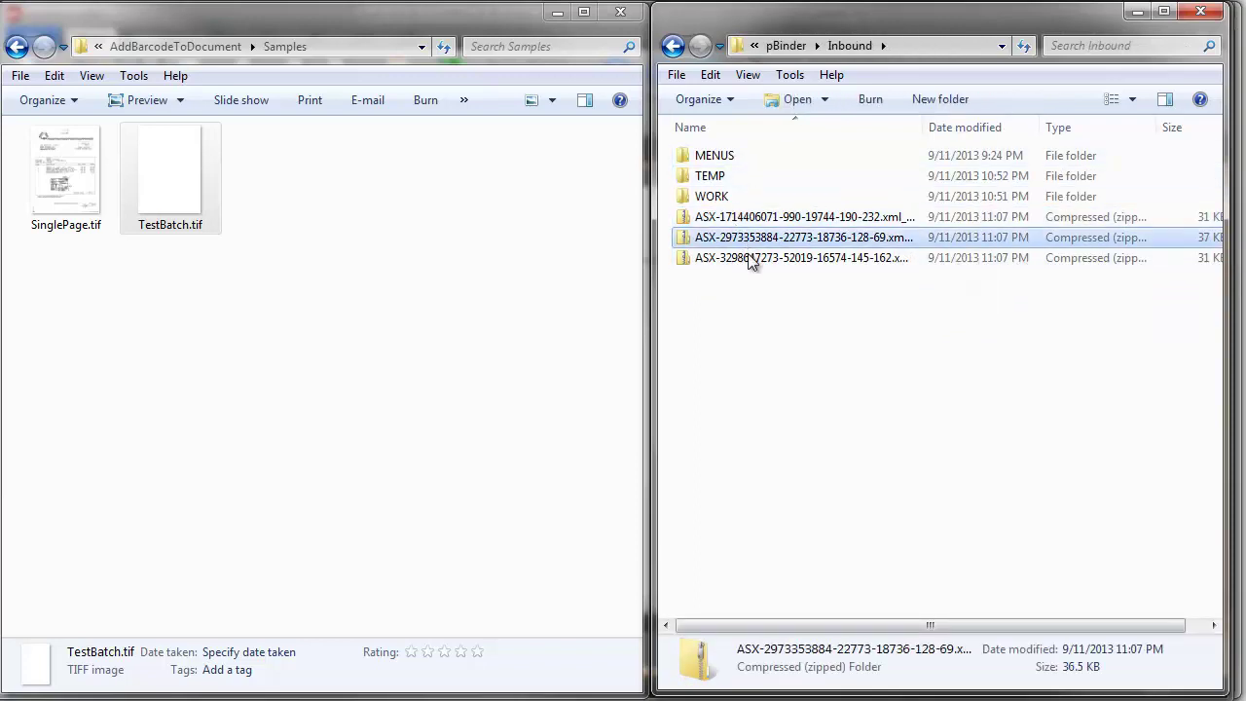
left_click(750, 258)
left_click(759, 219)
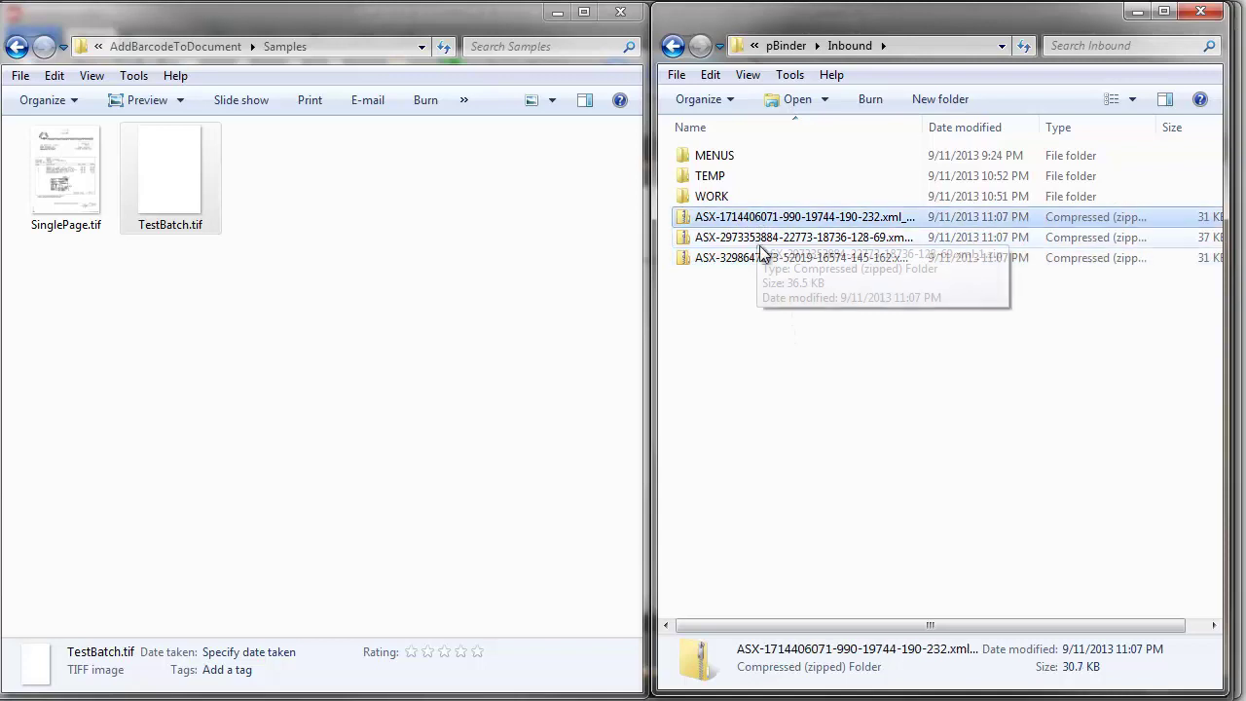
double_click(804, 224)
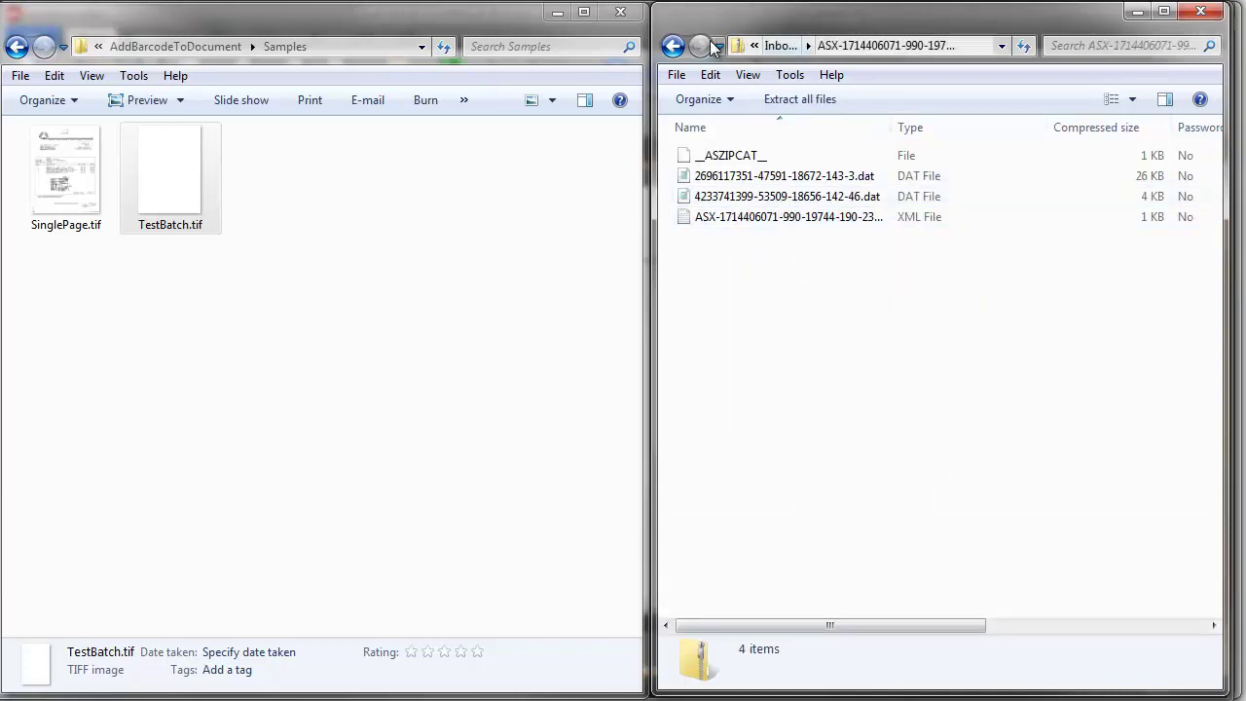
key("BackSpace")
left_click(757, 235)
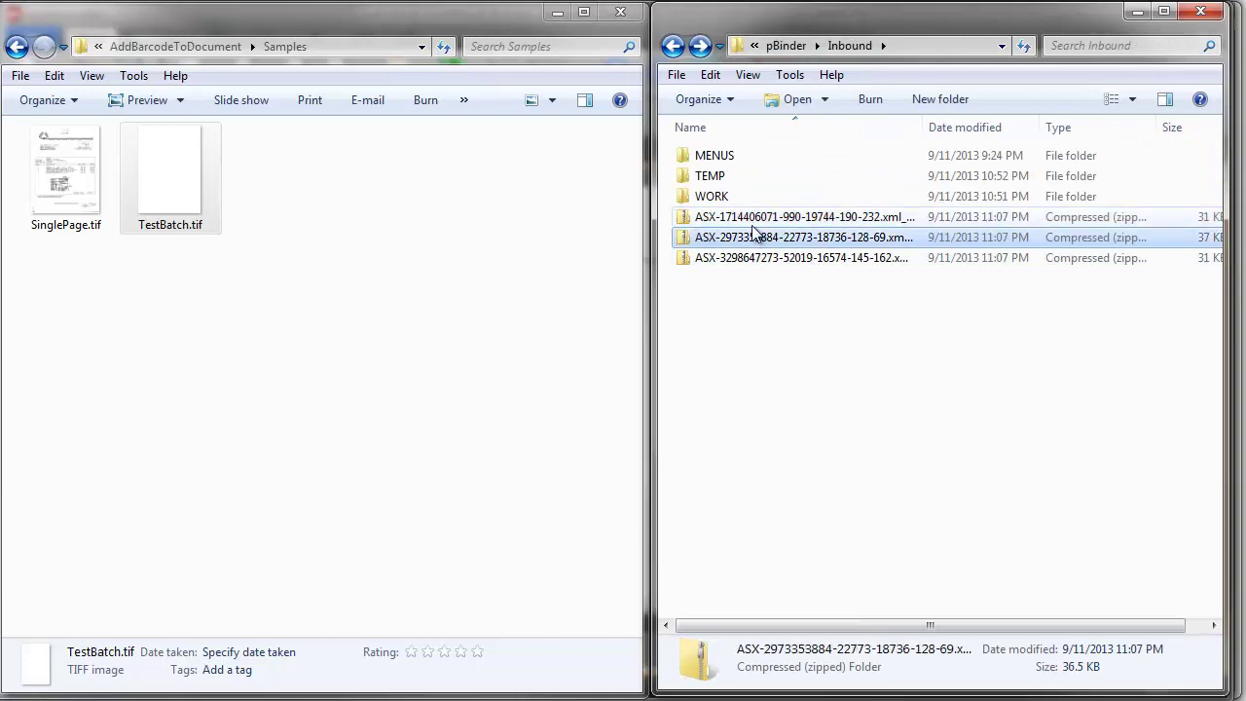
left_click(753, 222)
left_click(754, 237)
left_click(756, 257)
left_click(757, 236)
left_click(758, 220)
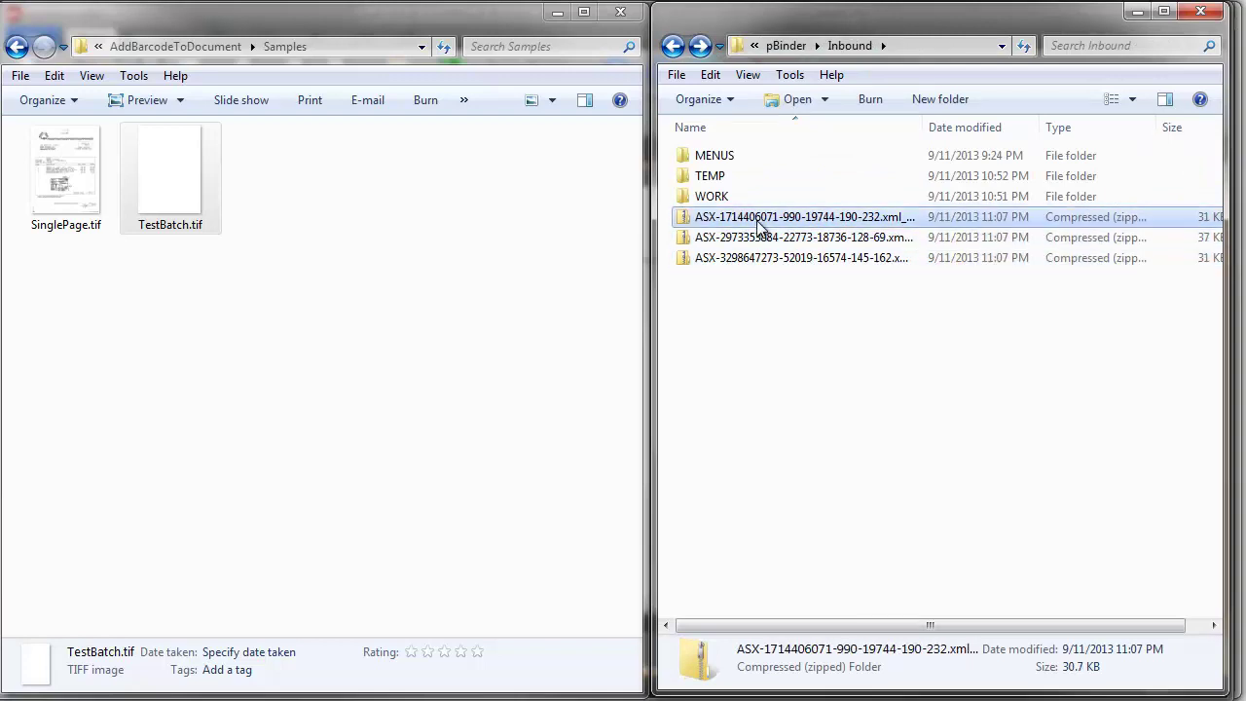
Open the first zipped package again and compare its two DAT files.
double_click(758, 222)
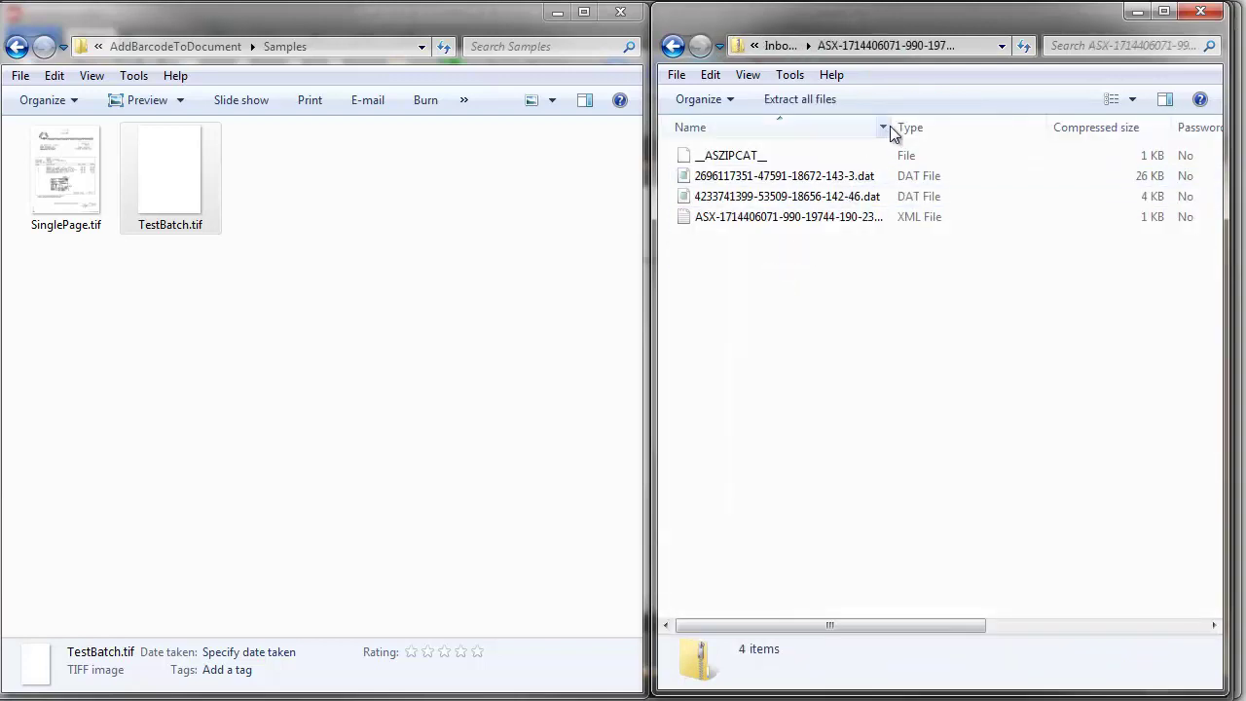
left_click(862, 176)
left_click(857, 196)
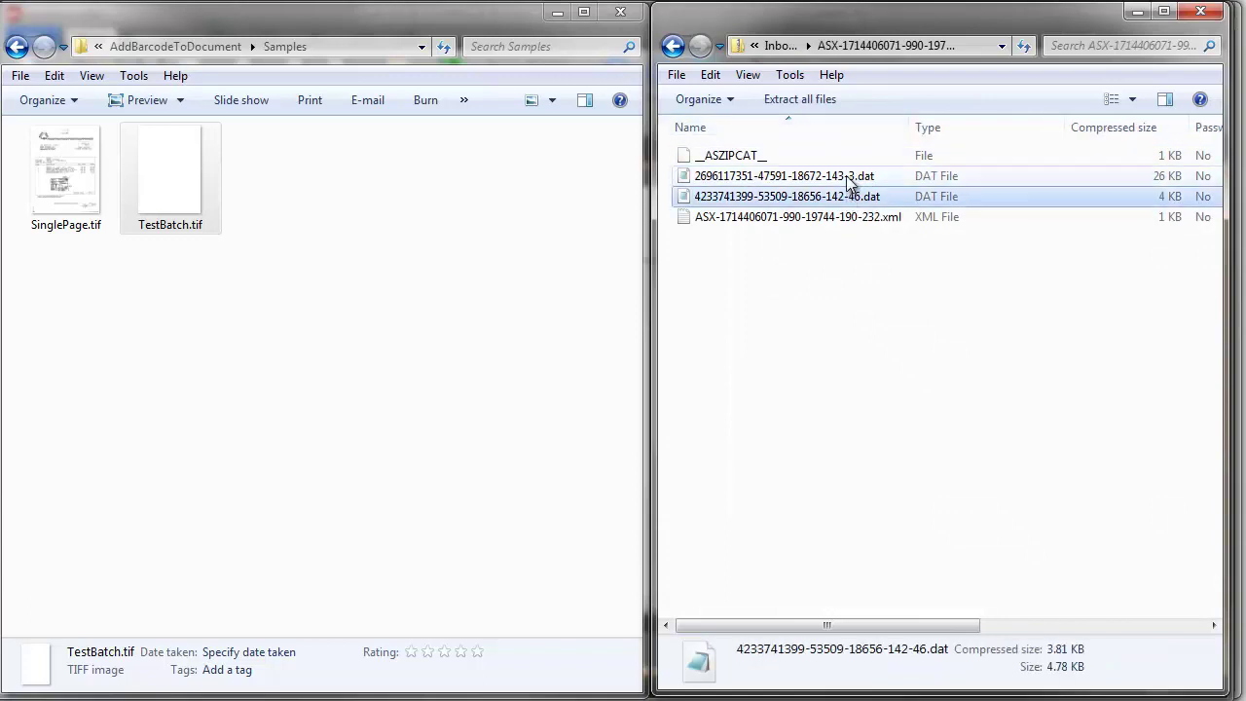
left_click(854, 176)
left_click(849, 197)
left_click(848, 178)
left_click(845, 199)
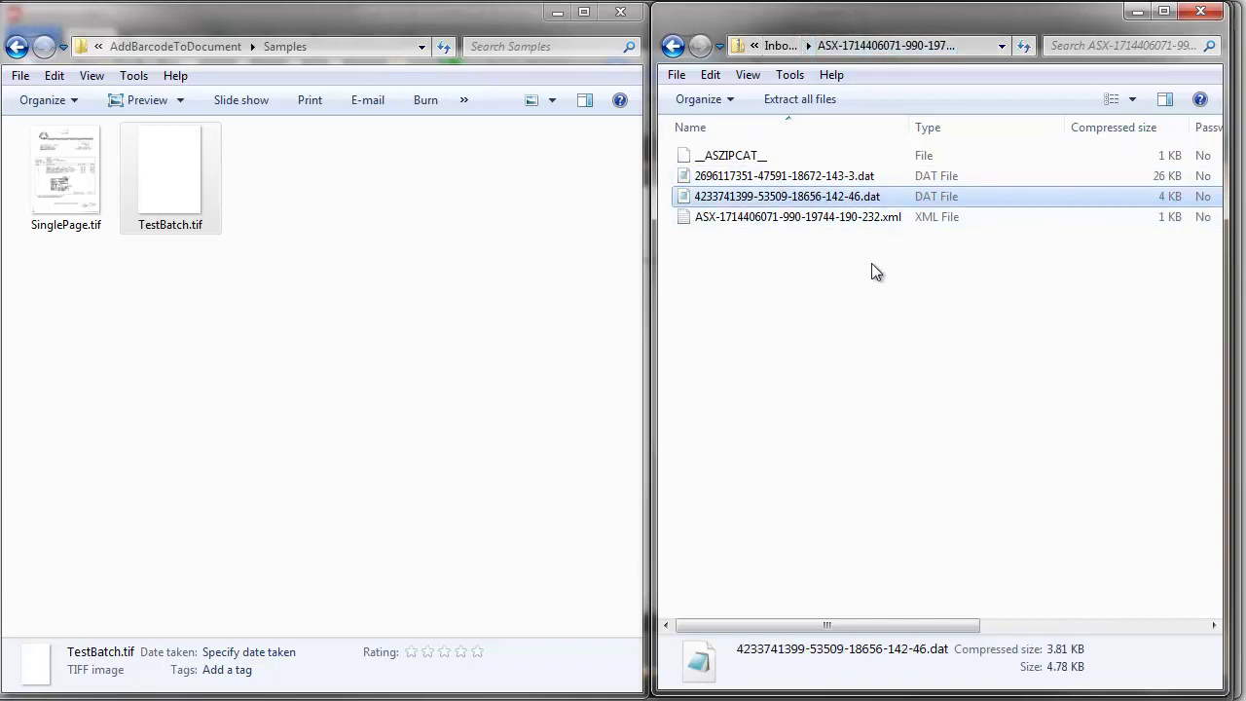
left_click_drag(885, 278, 815, 269)
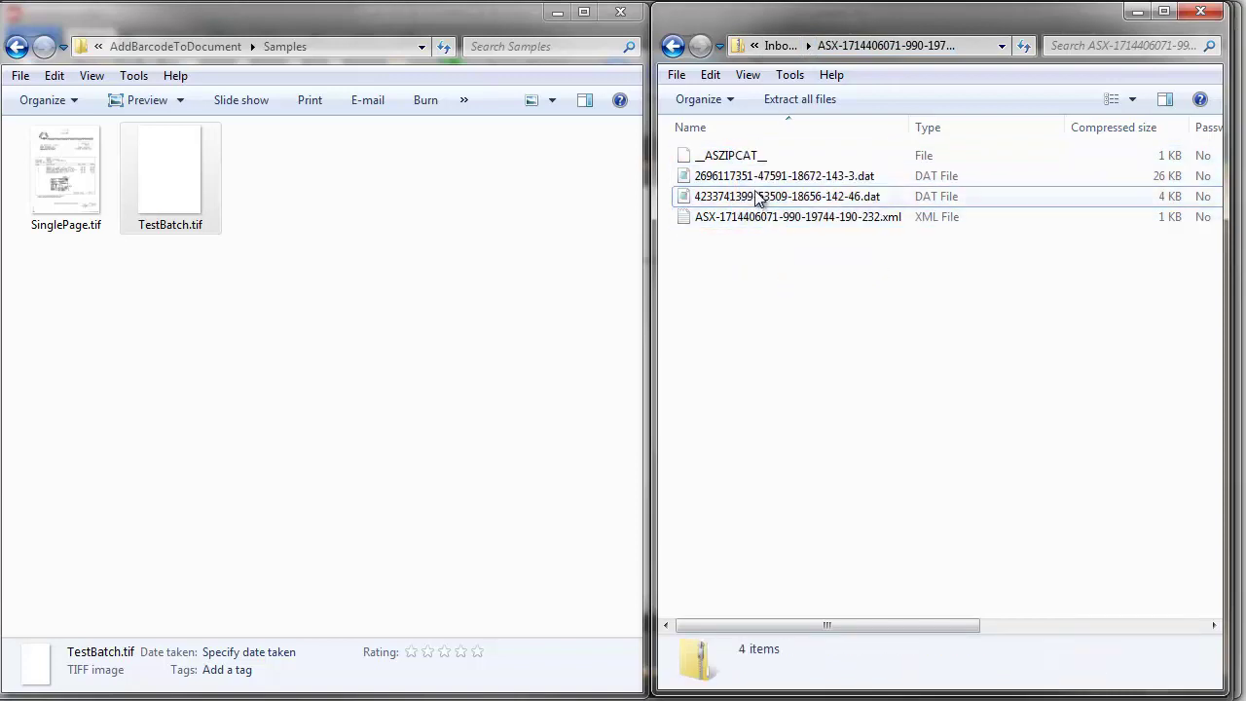
left_click(757, 195)
left_click(760, 177)
left_click(764, 196)
Open the package's XML file and examine its KnowledgeObjects block and the KnowledgeDocument entries for Template.tif and TestBatch_3.tif.
double_click(758, 216)
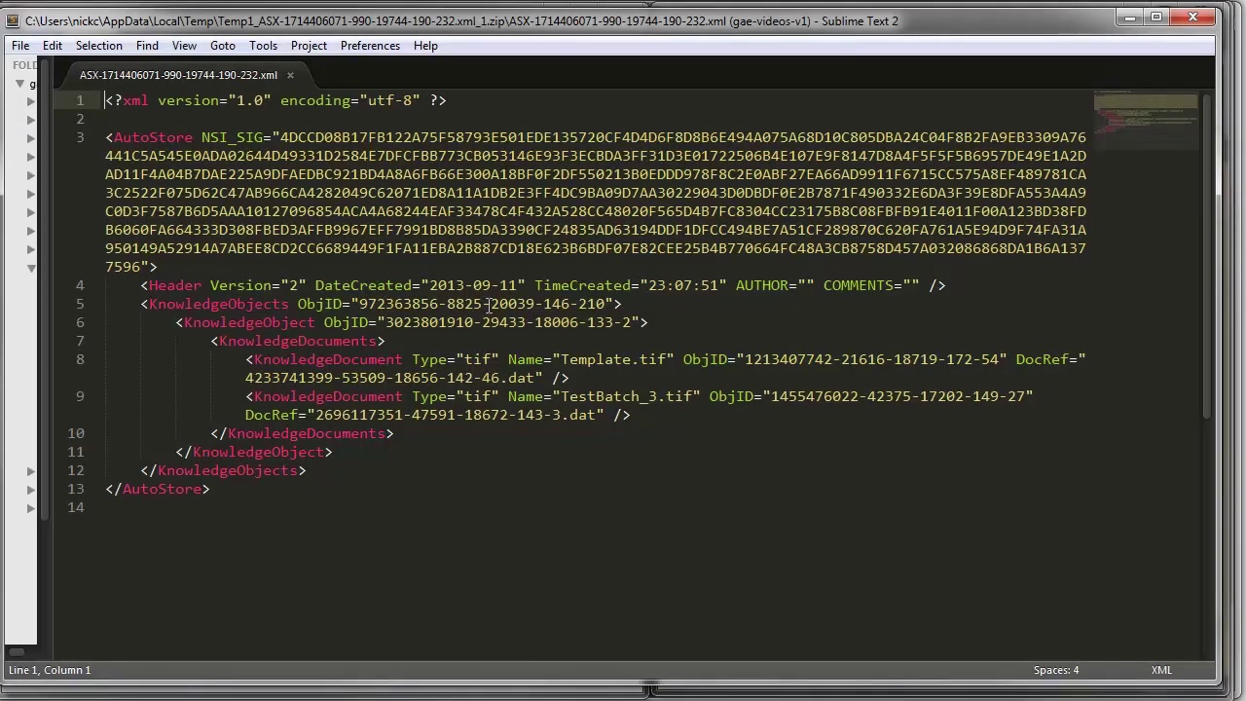
left_click(182, 304)
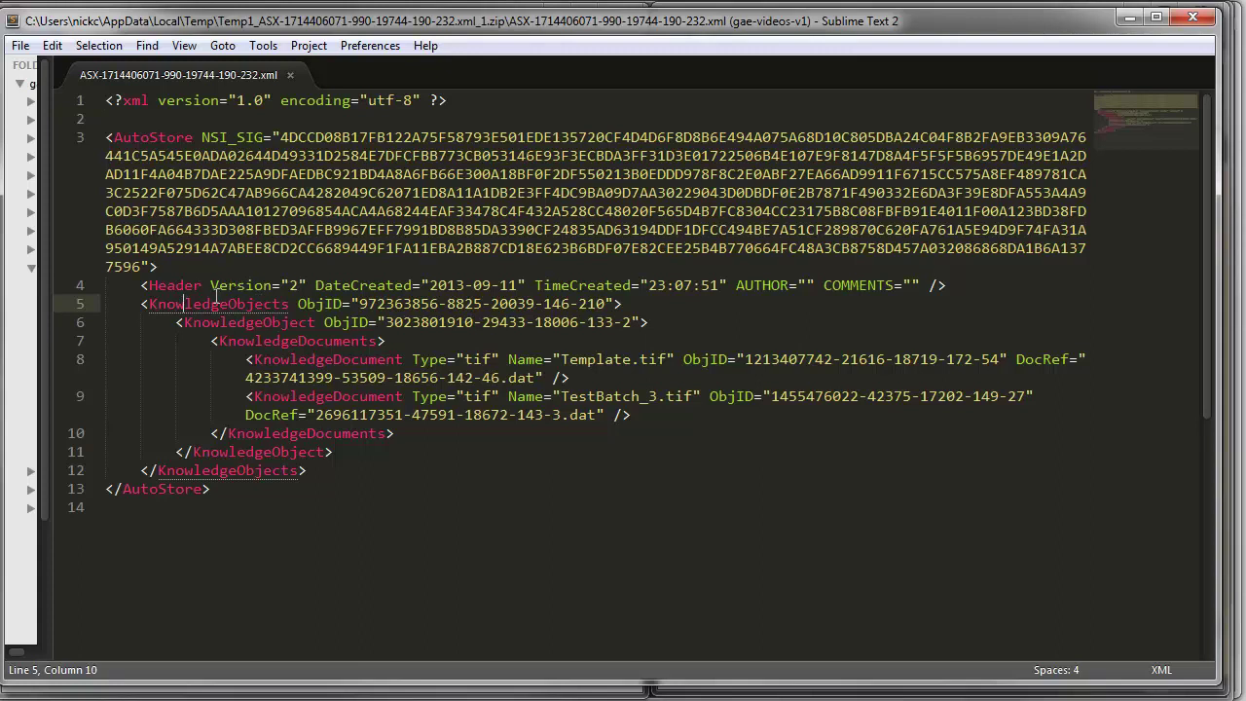
left_click_drag(216, 303, 656, 411)
left_click(659, 418)
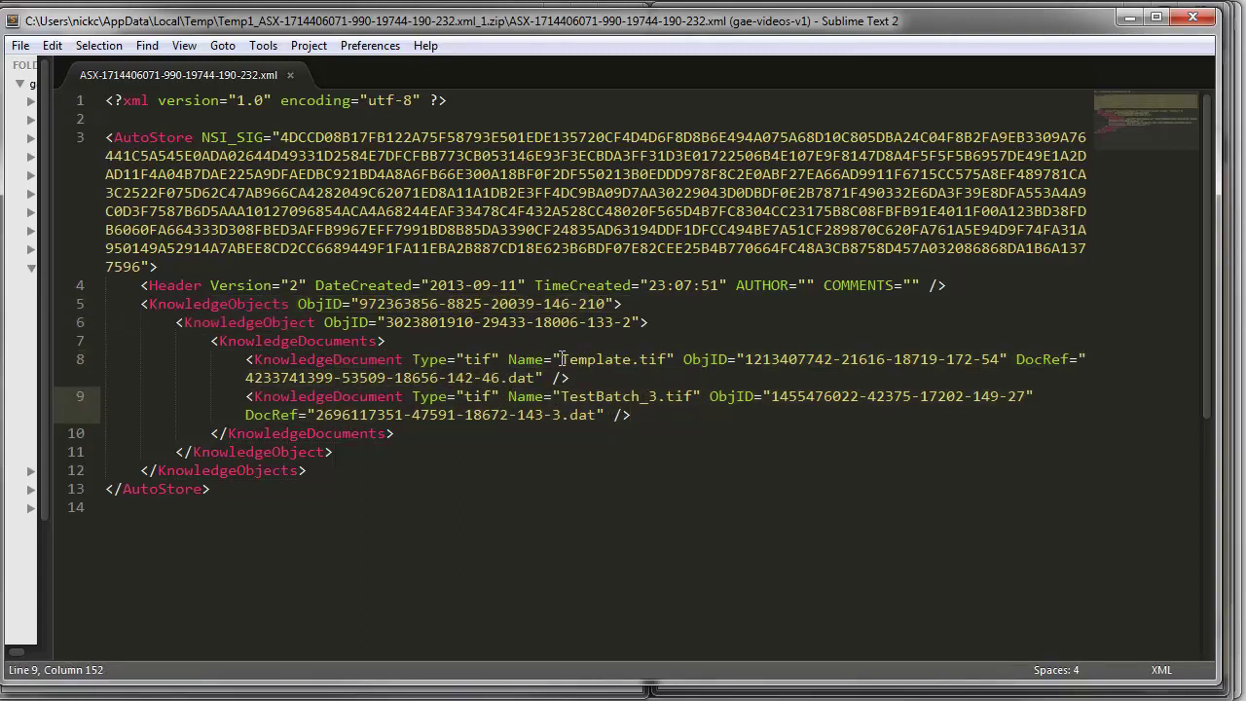
left_click_drag(563, 359, 668, 357)
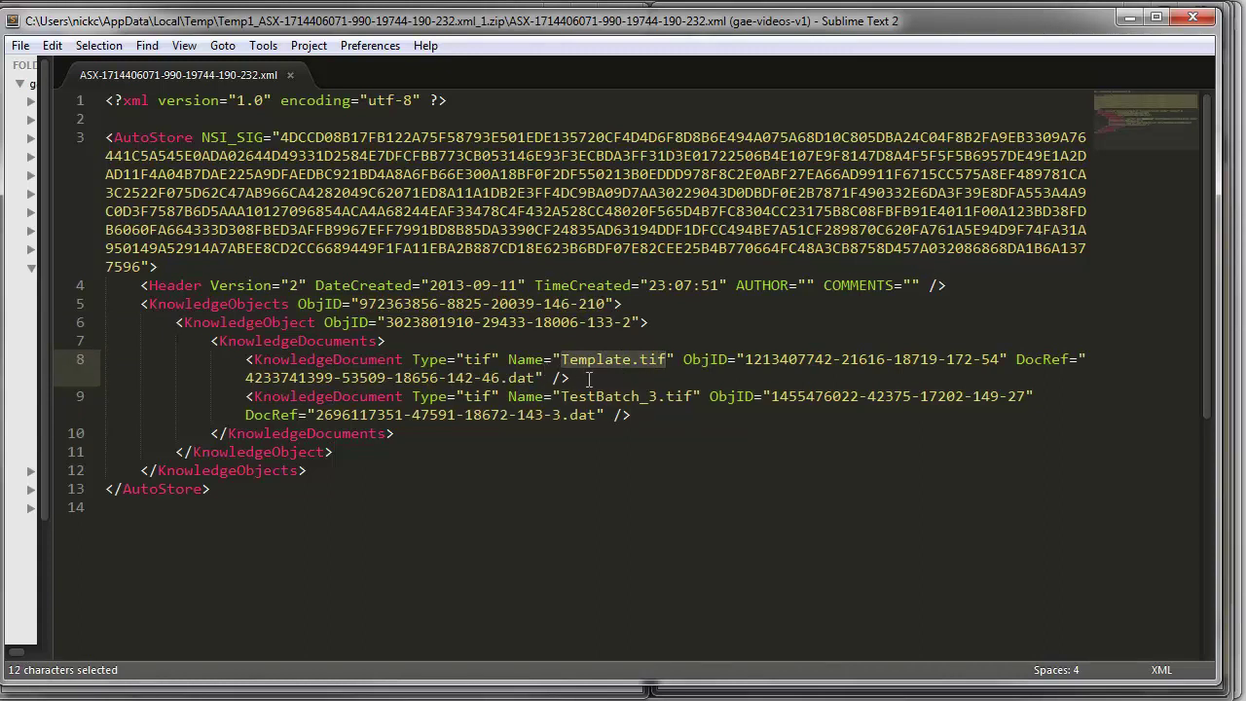
left_click_drag(588, 378, 245, 363)
left_click_drag(638, 416, 115, 398)
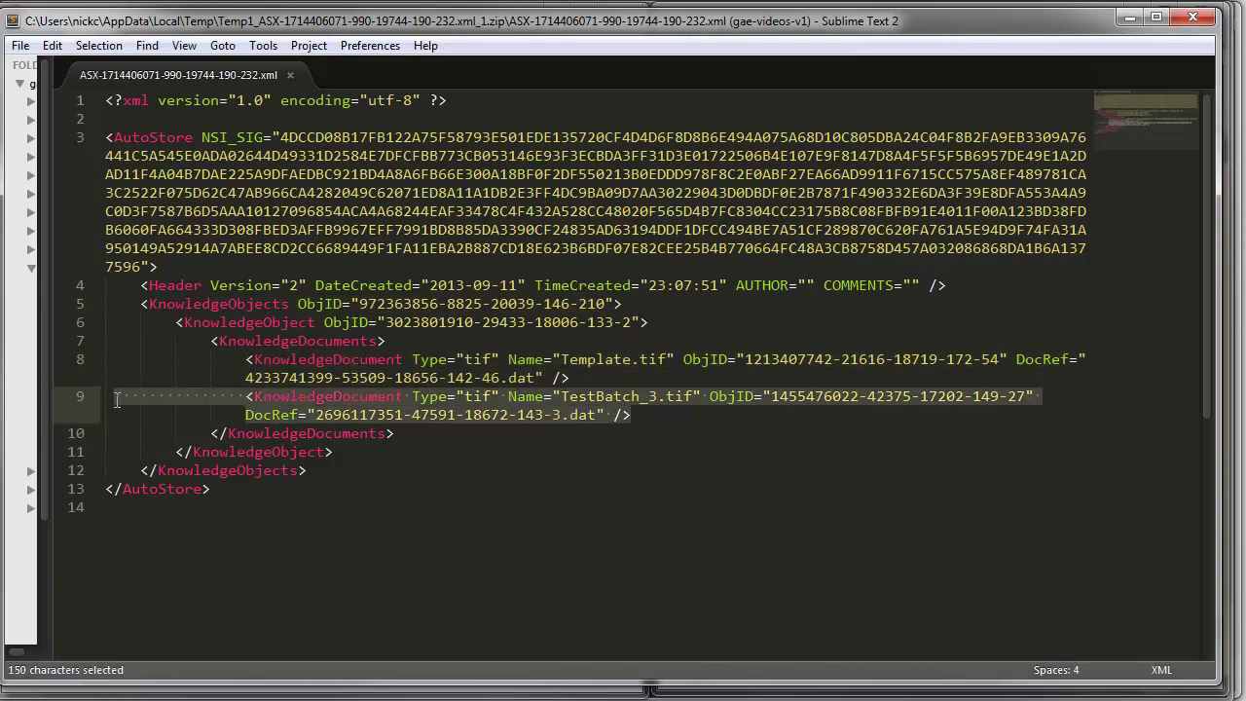
left_click(273, 380)
left_click_drag(310, 378, 652, 414)
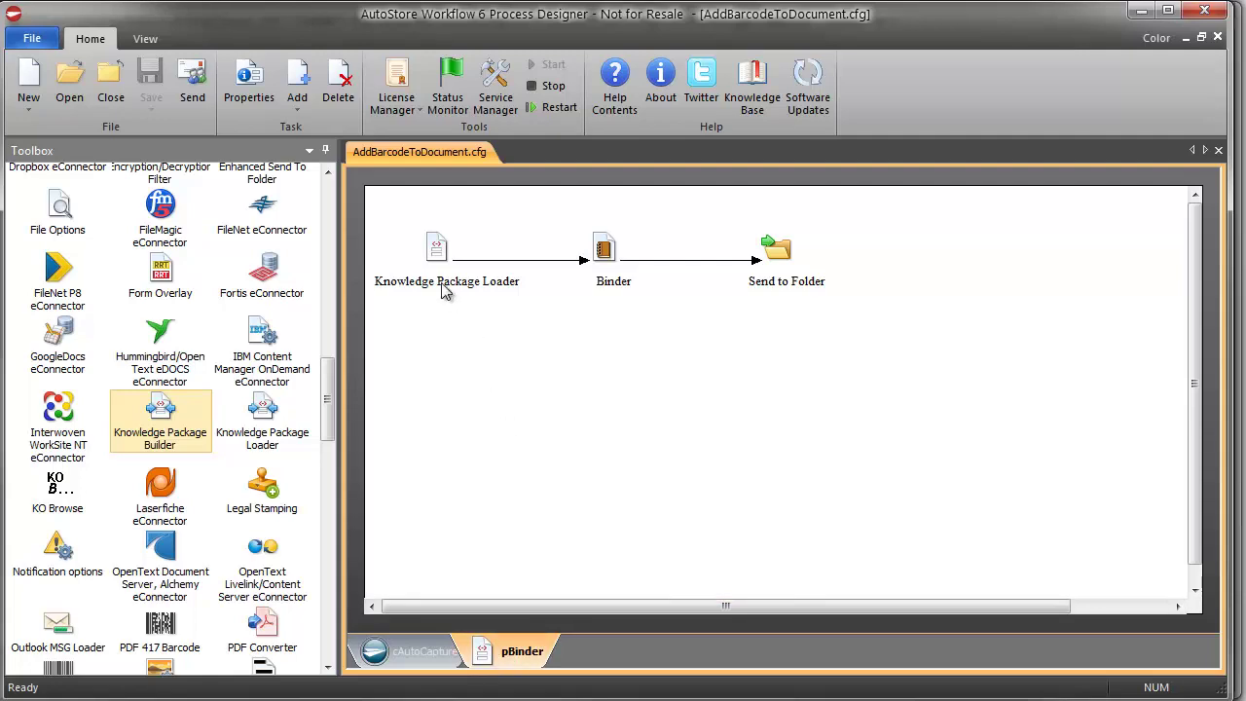
Switch to AutoStore Process Designer and review the Binder component's release condition in pBinder's Knowledge Package Loader, leaving the settings as they are.
double_click(438, 251)
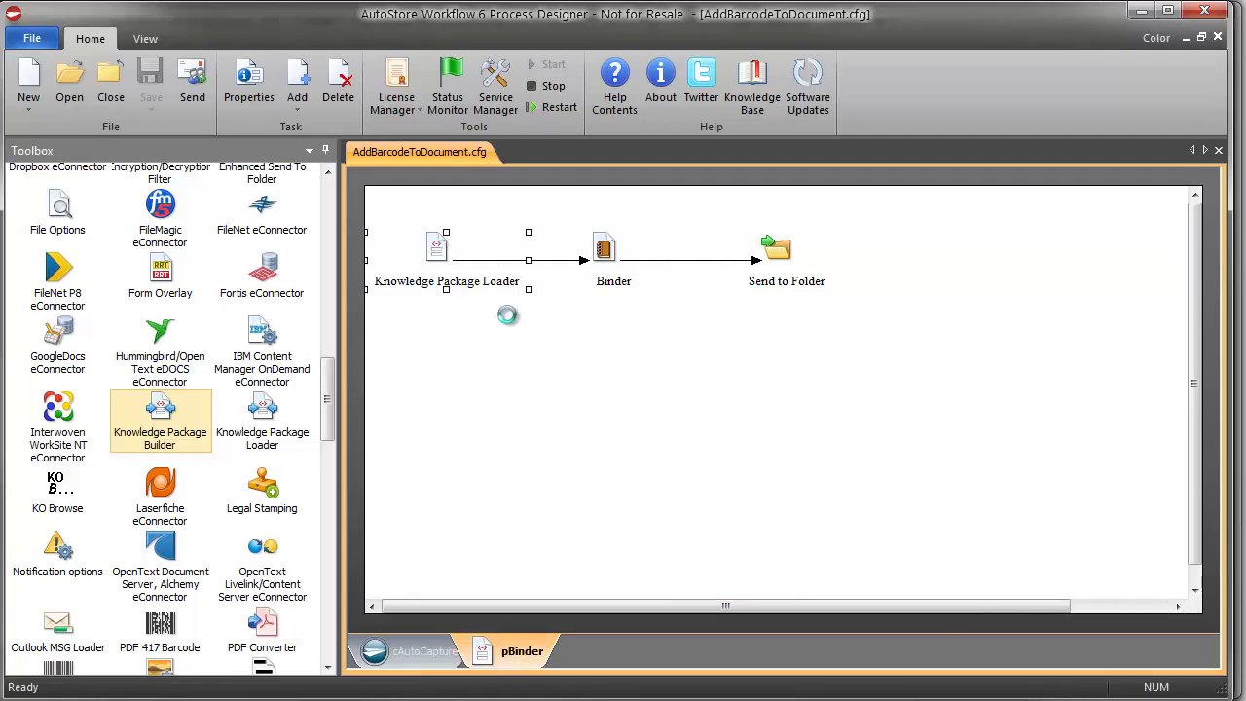
left_click(522, 210)
left_click(485, 264)
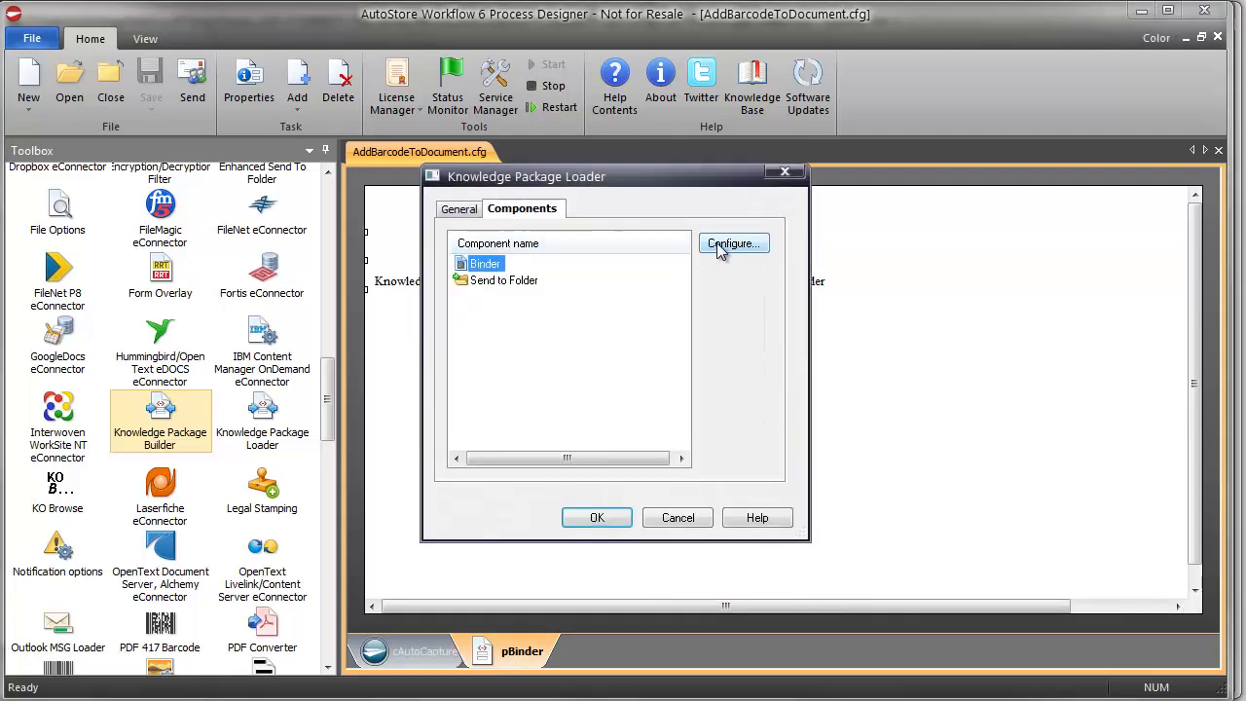
left_click(732, 243)
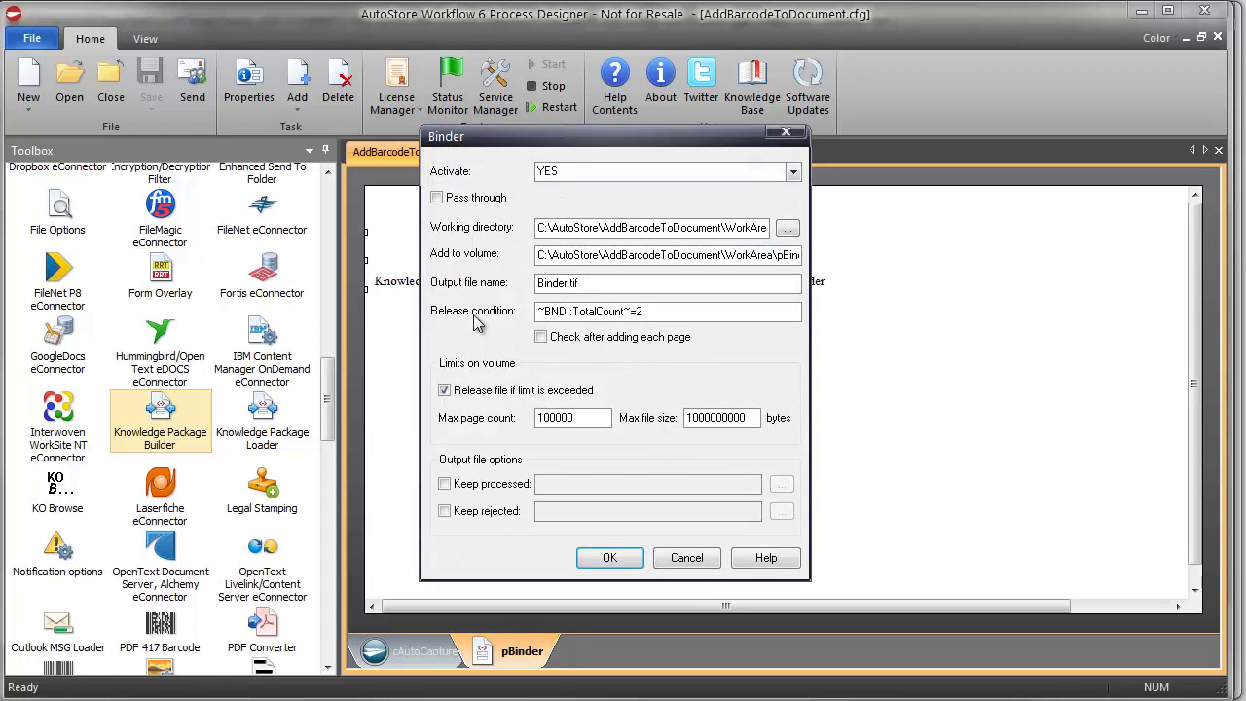
left_click_drag(631, 311, 515, 313)
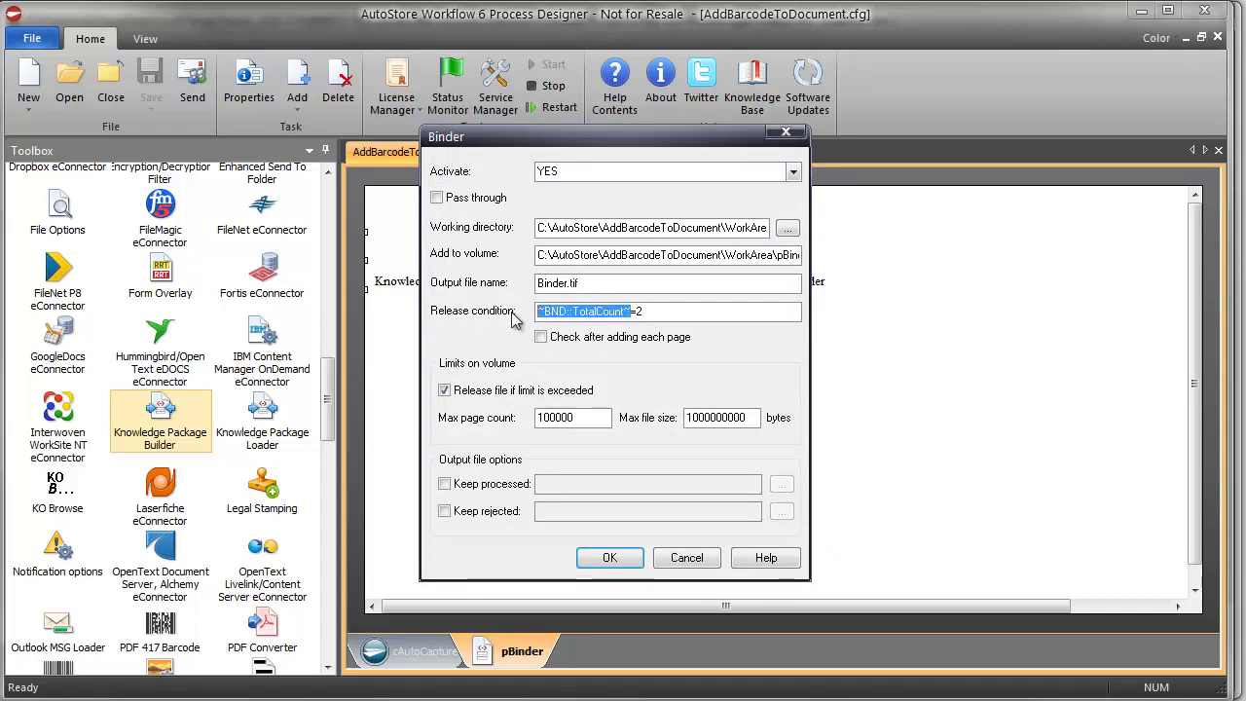
left_click(634, 310)
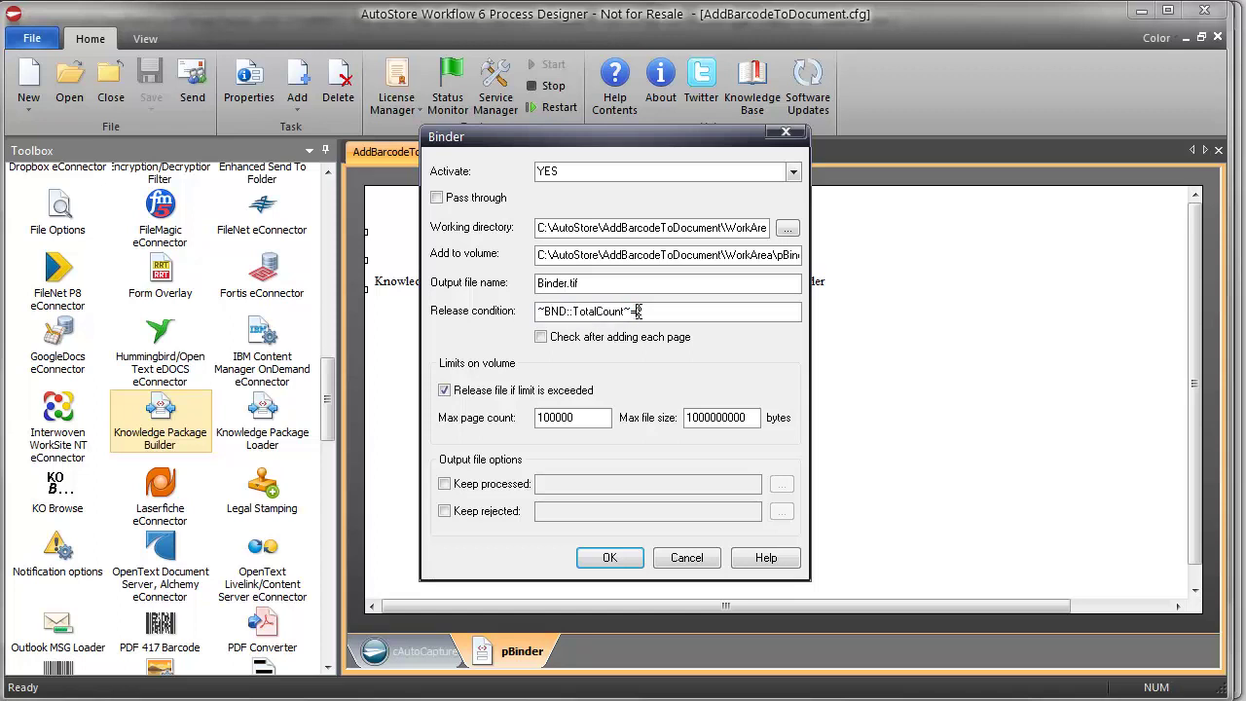
left_click_drag(643, 310, 495, 320)
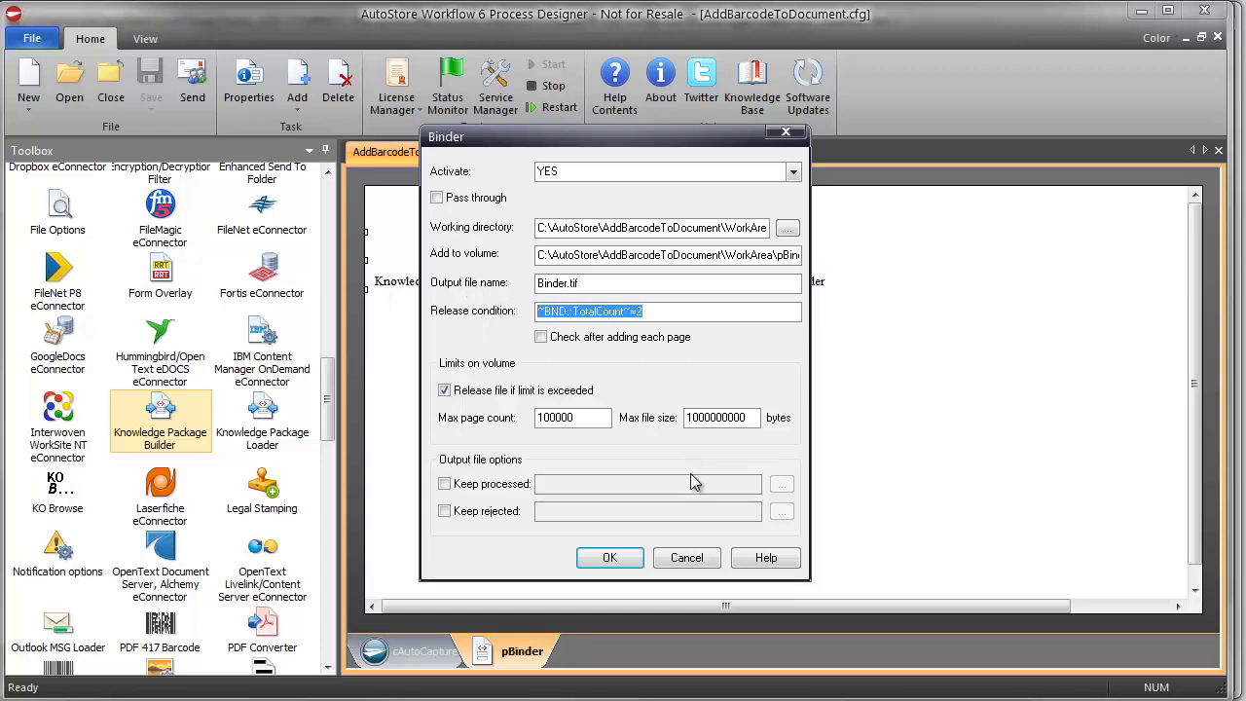
left_click(684, 556)
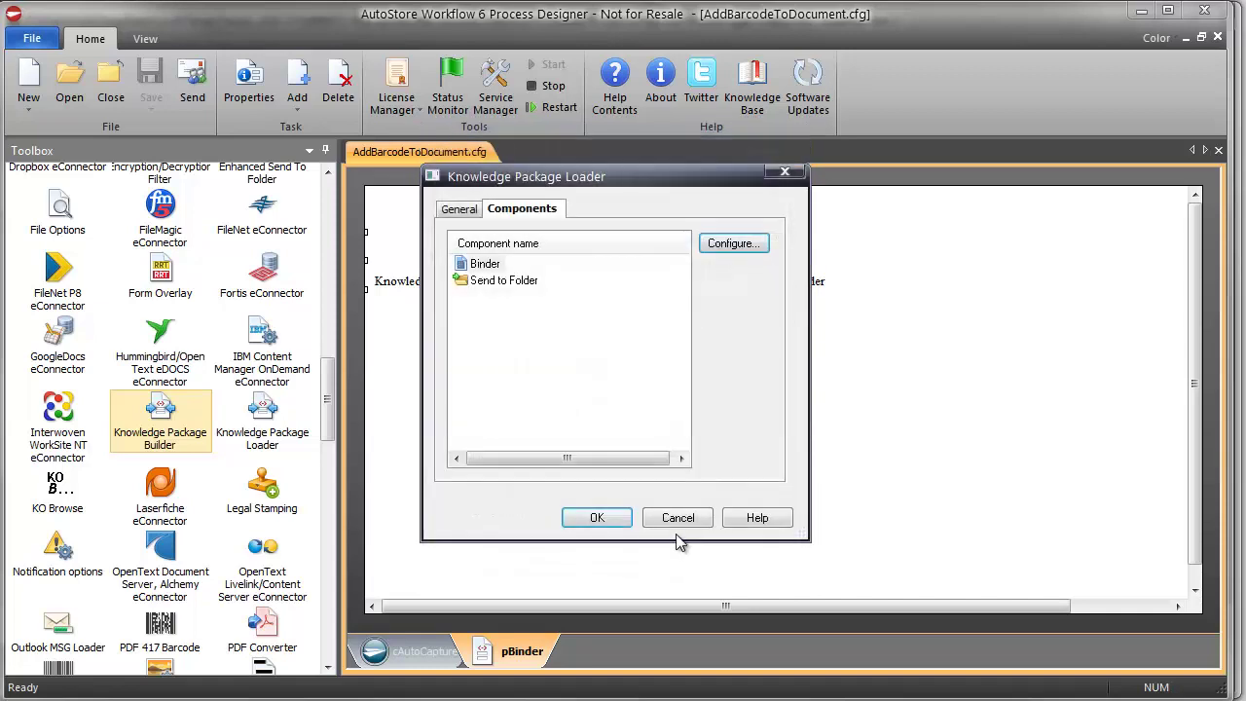
left_click(678, 520)
Turn off the Standard Processing schedule in the pBinder task properties and save the configuration.
left_click(420, 651)
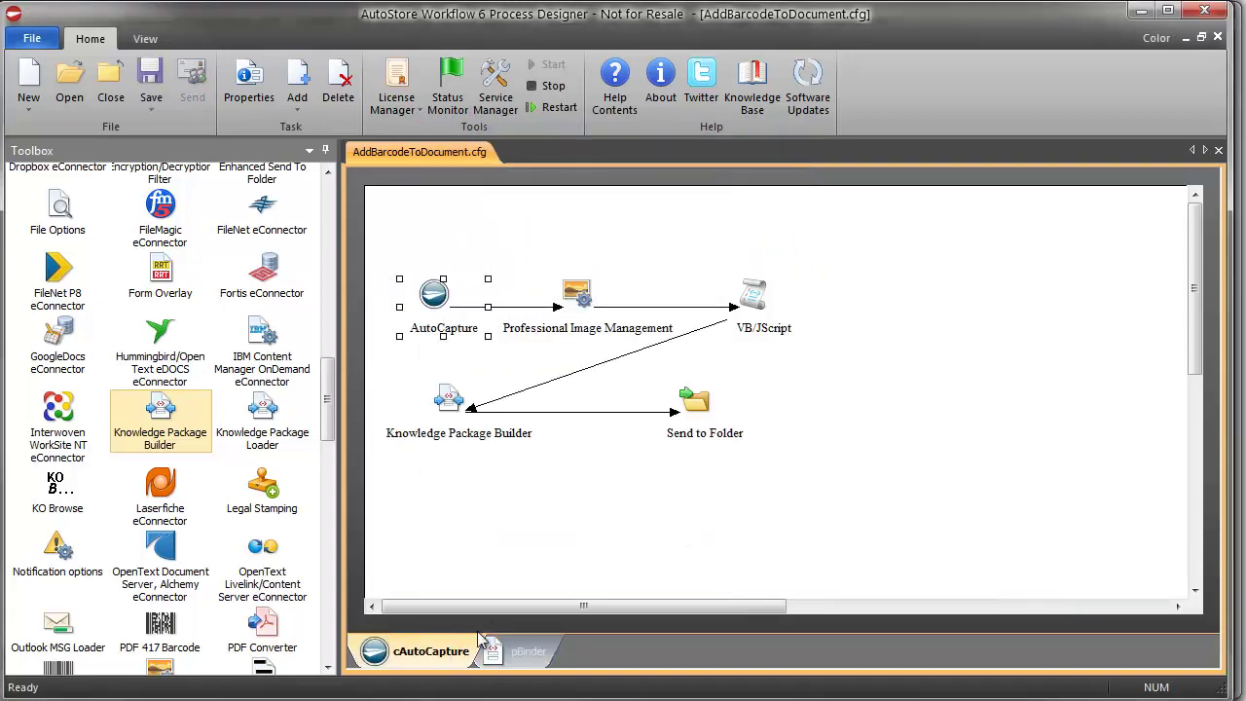
left_click(523, 651)
double_click(497, 389)
left_click(421, 249)
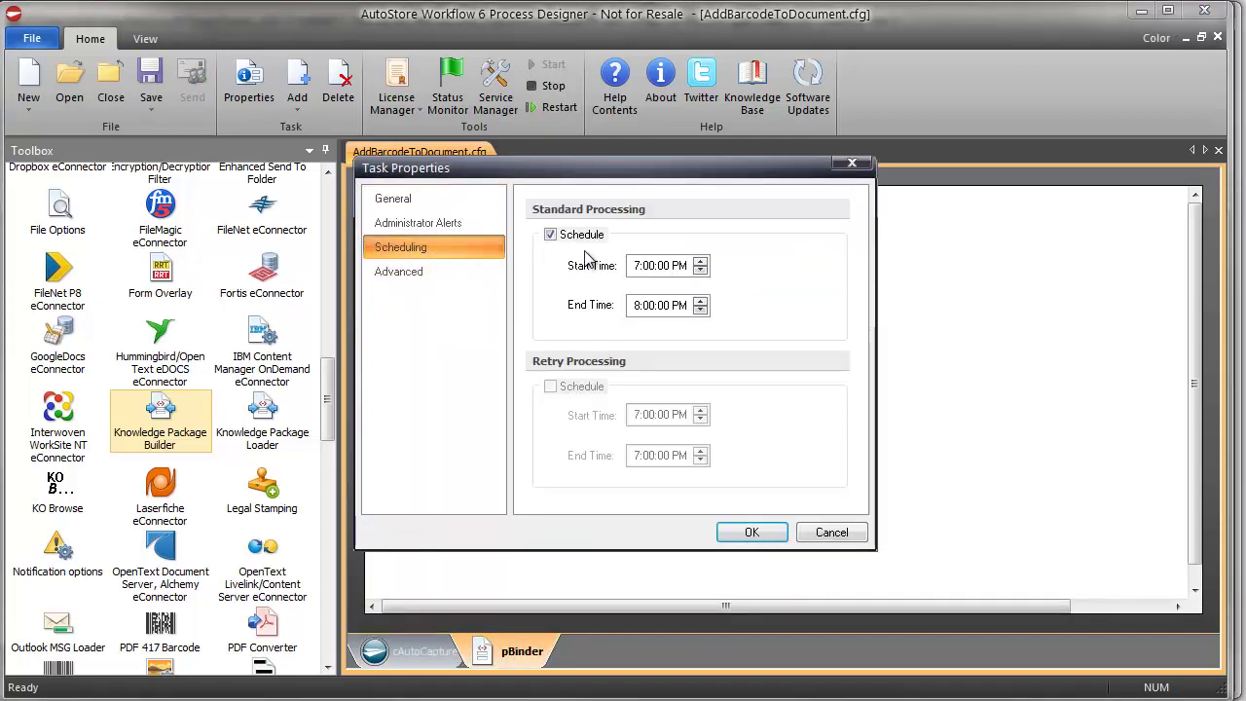
left_click(551, 234)
left_click(749, 531)
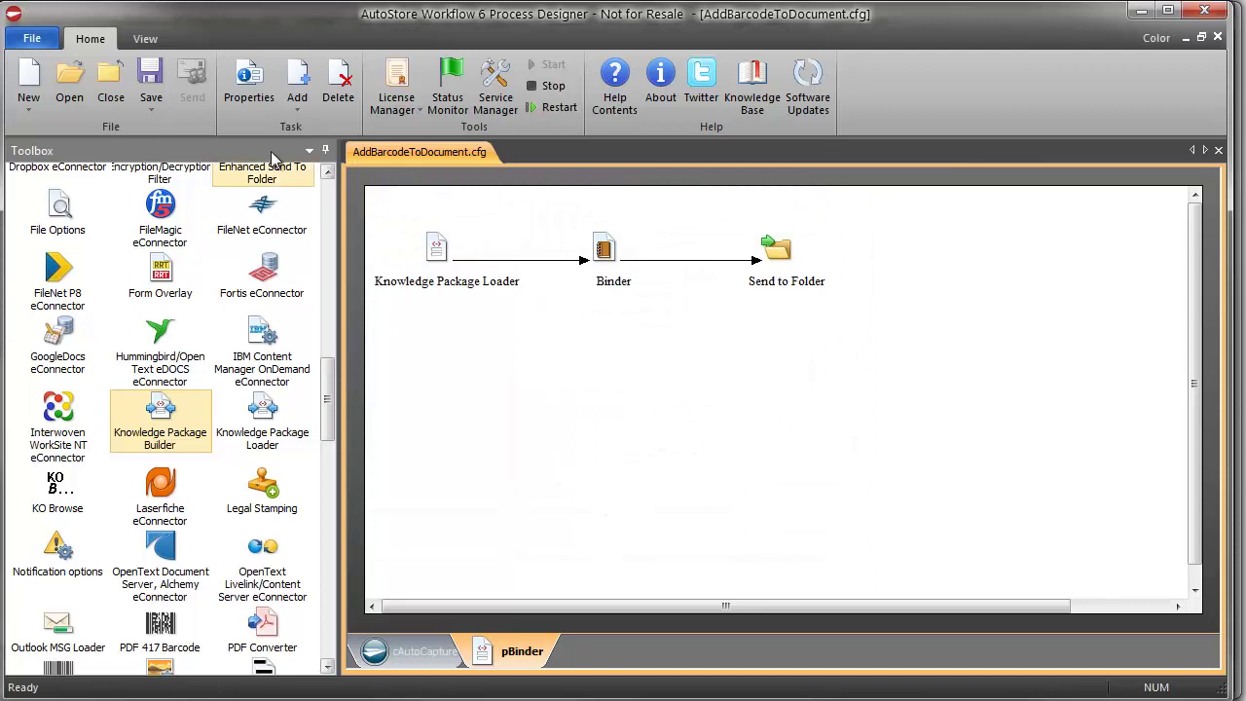
left_click(150, 78)
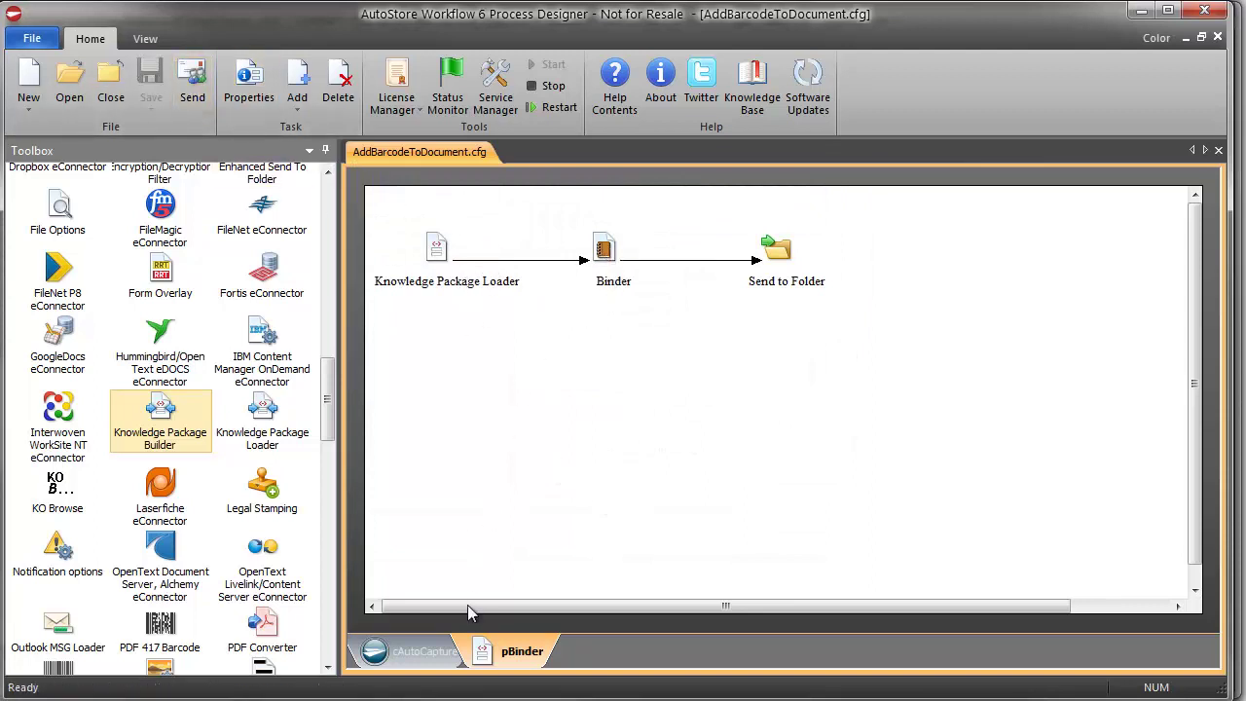
Open the VB/JScript component's AddCoverPage.vbs script from cAutoCapture's Split and Add Cover Page form and enlarge the editor window.
left_click(448, 661)
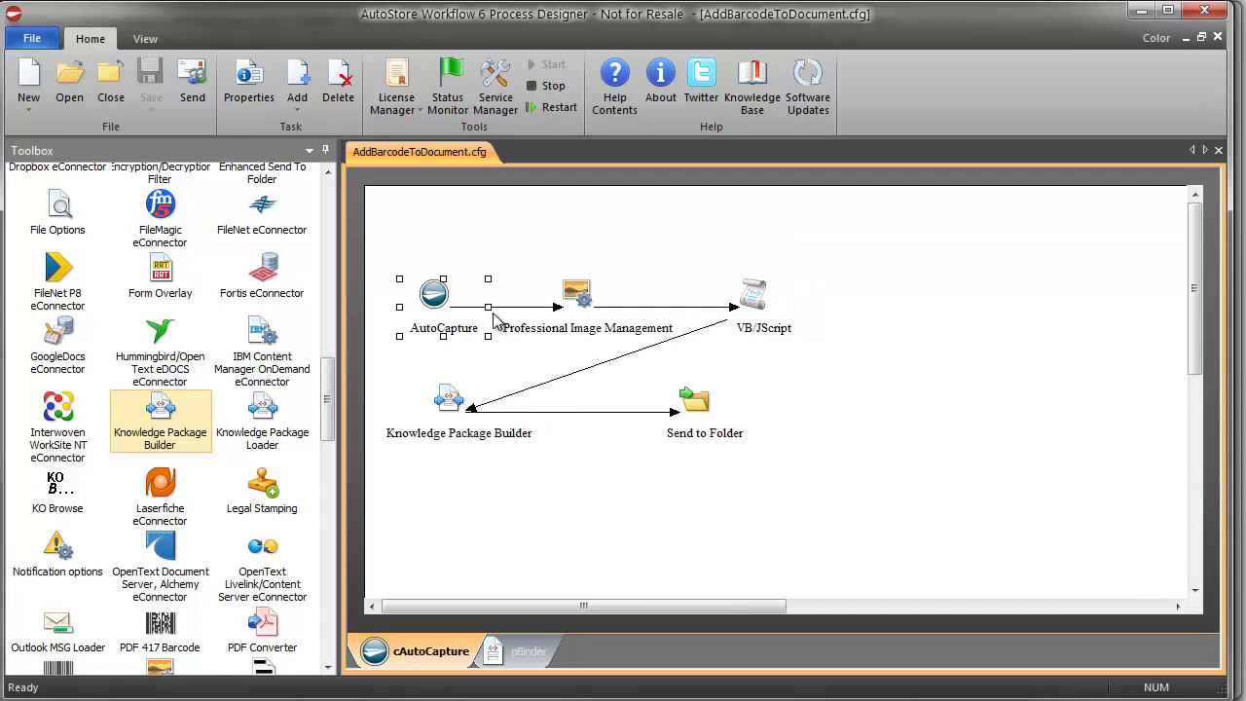
left_click(580, 295)
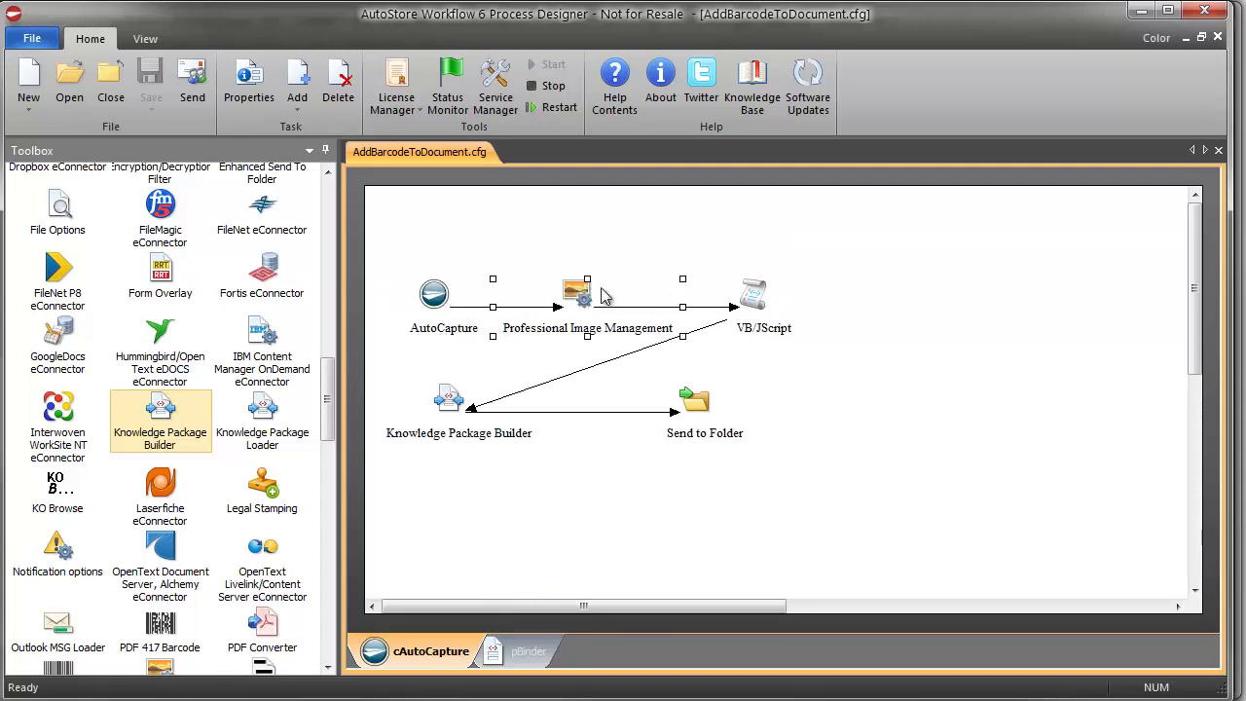
double_click(433, 292)
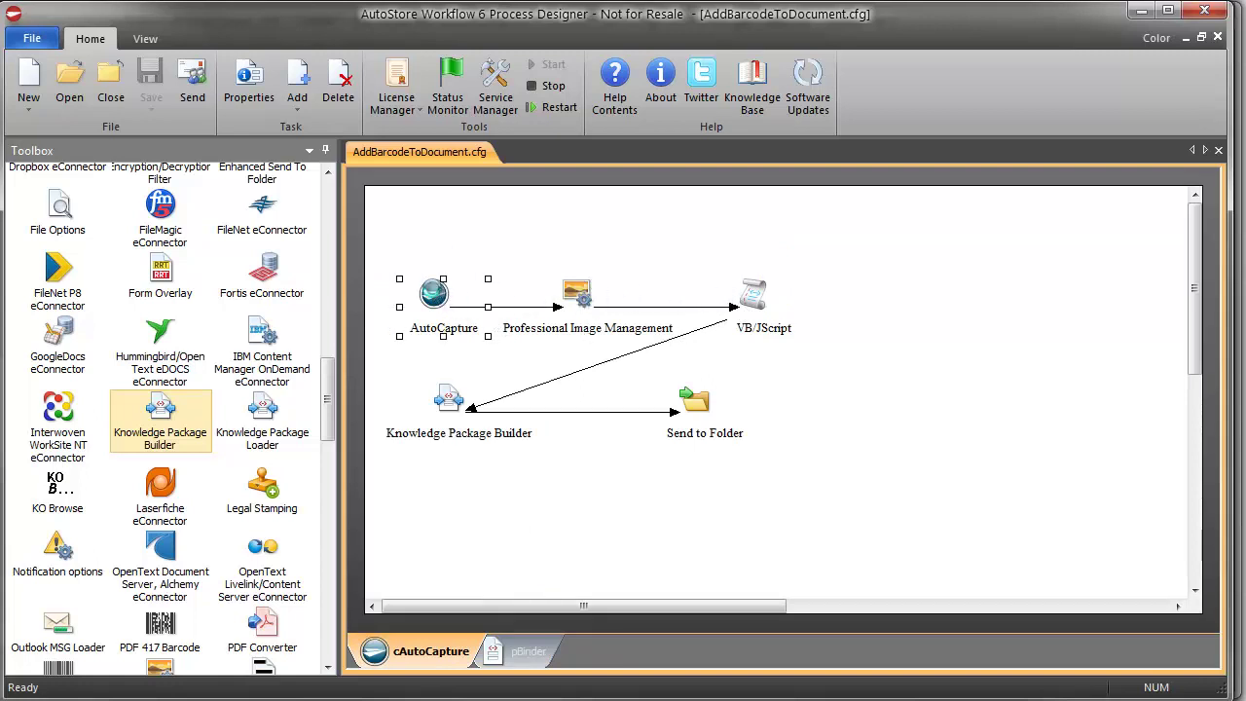
left_click(441, 201)
left_click(496, 224)
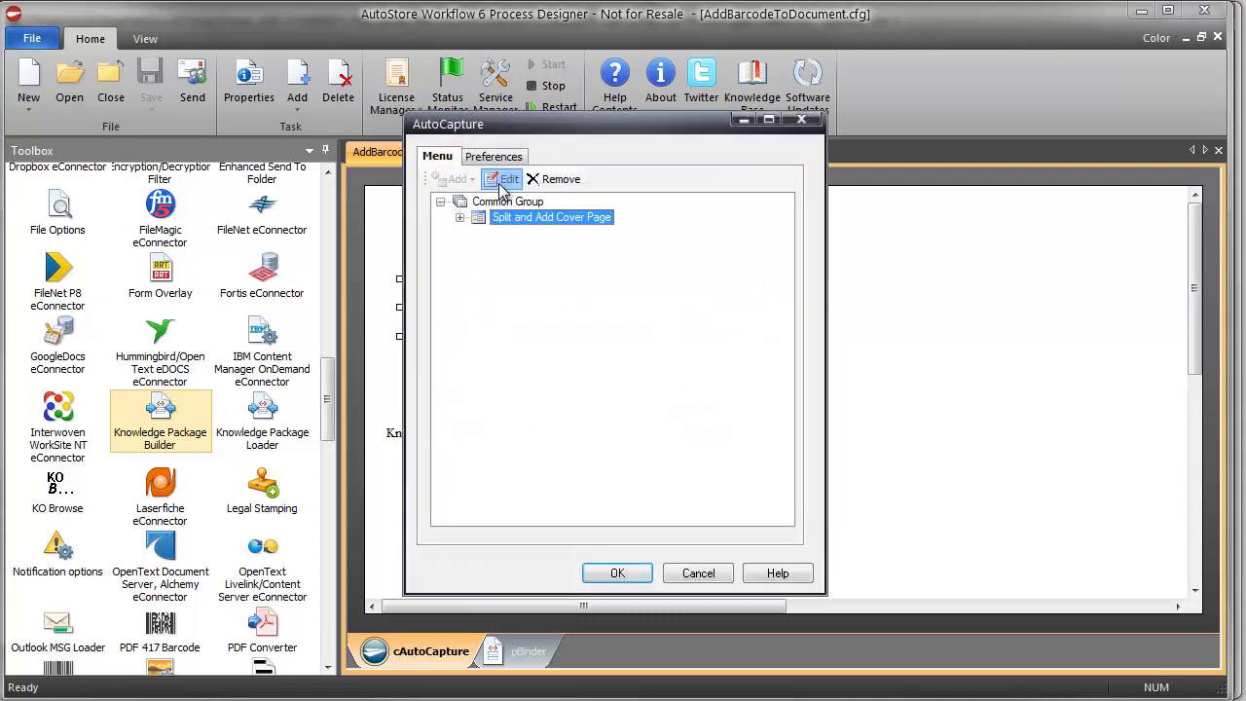
left_click(504, 179)
left_click(496, 85)
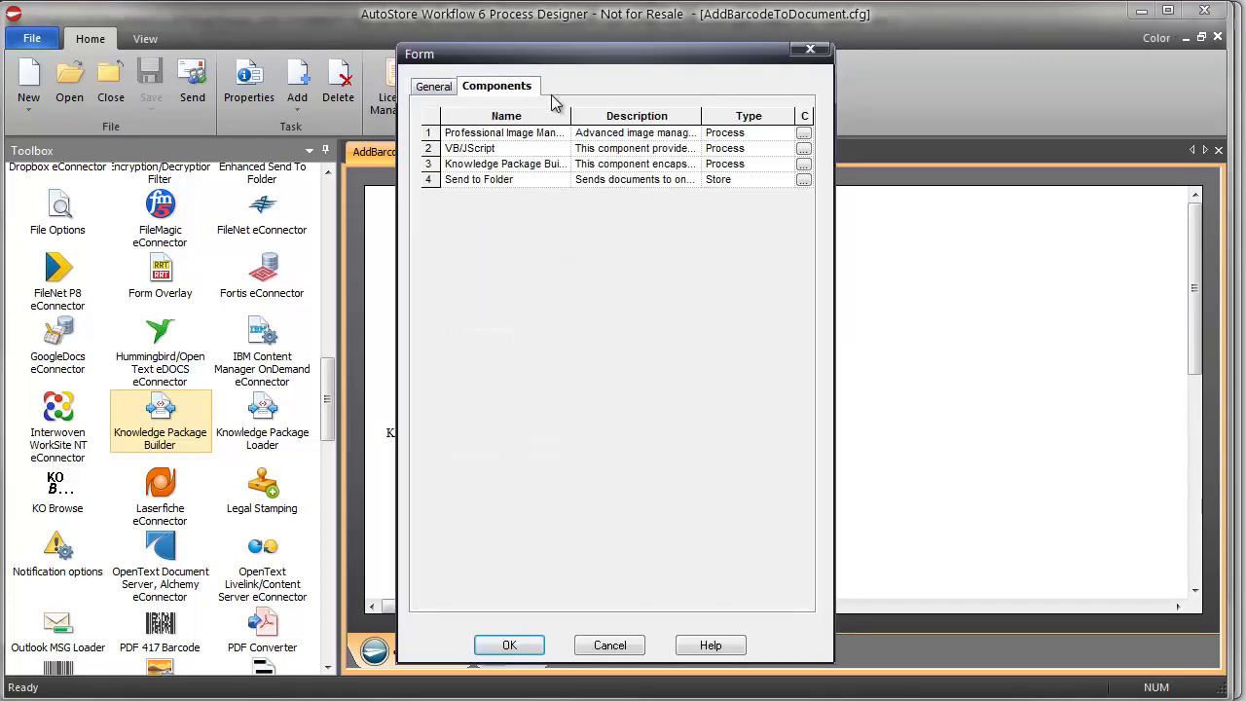
left_click(802, 151)
left_click(711, 403)
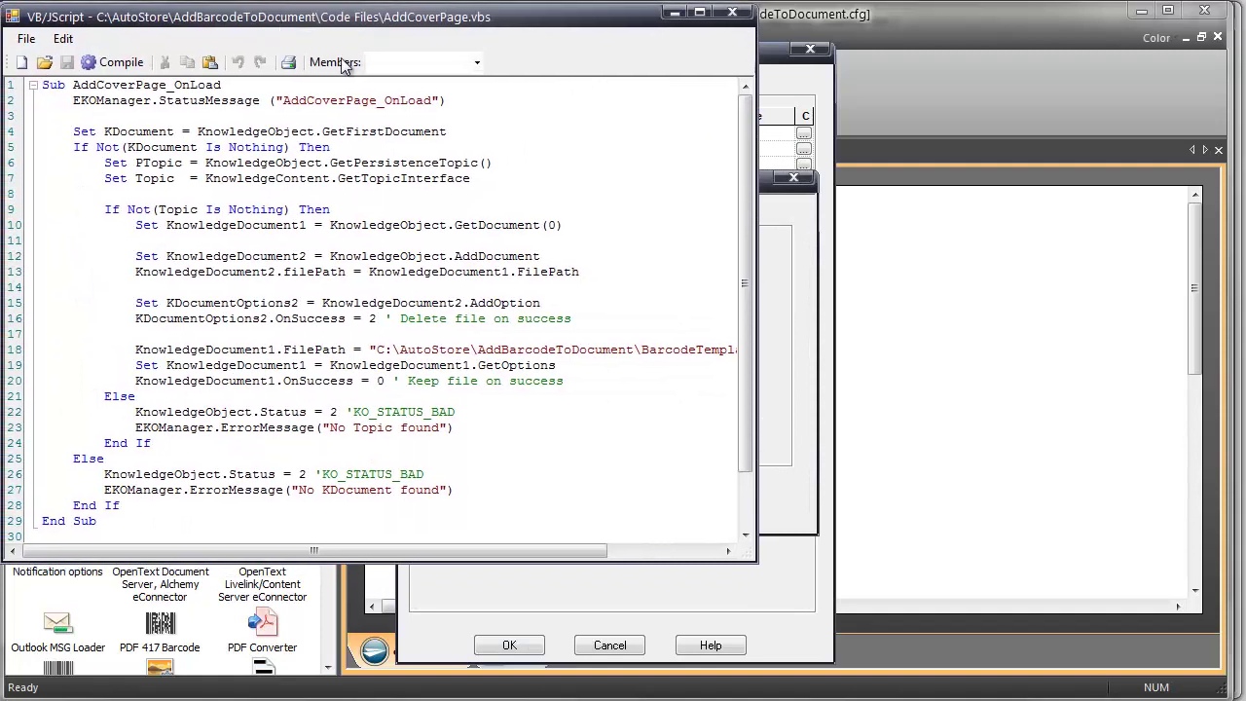
left_click_drag(757, 561, 1217, 687)
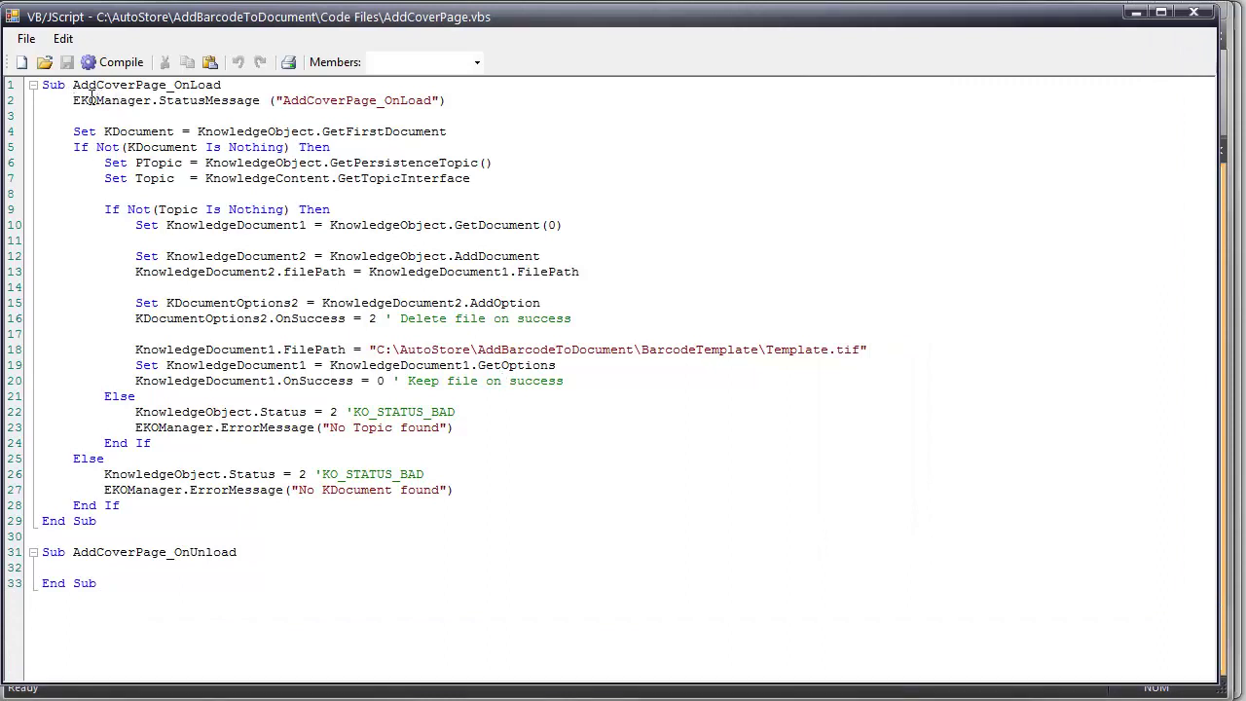
Examine the start of AddCoverPage_OnLoad, covering the status message, first document retrieval, and the KDocument and Topic checks.
left_click_drag(81, 100, 529, 106)
double_click(360, 101)
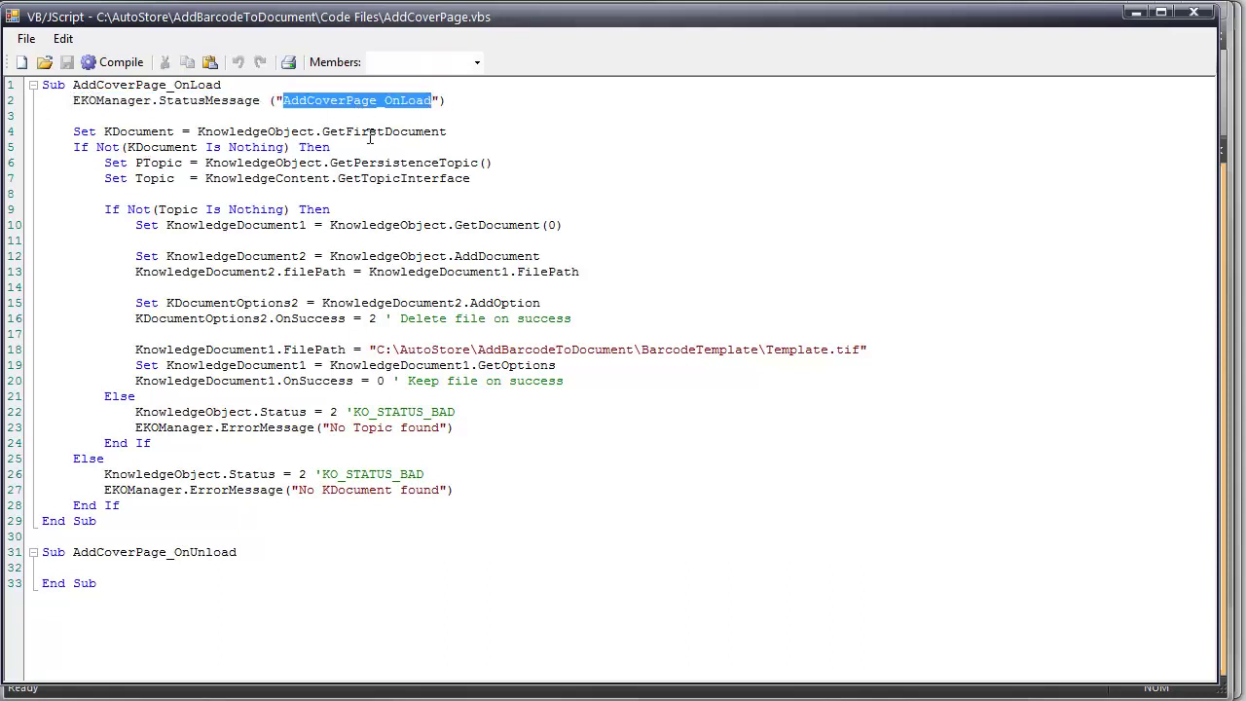
double_click(369, 133)
double_click(258, 136)
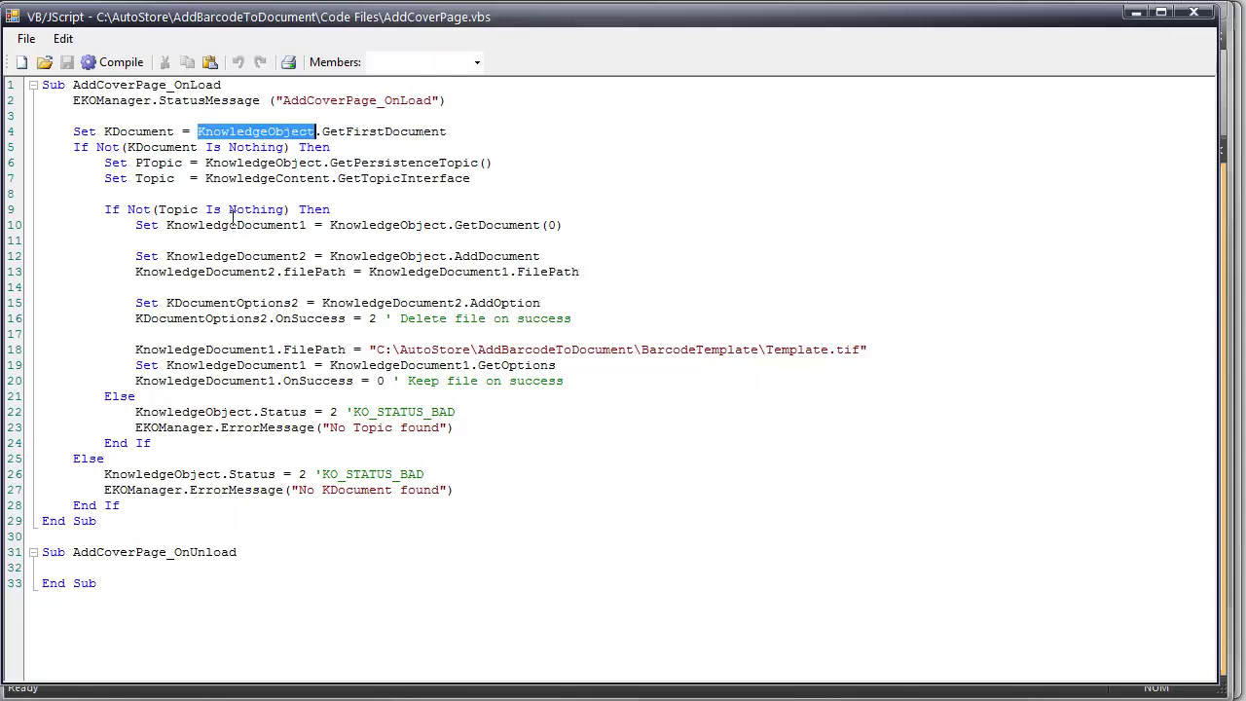
double_click(178, 149)
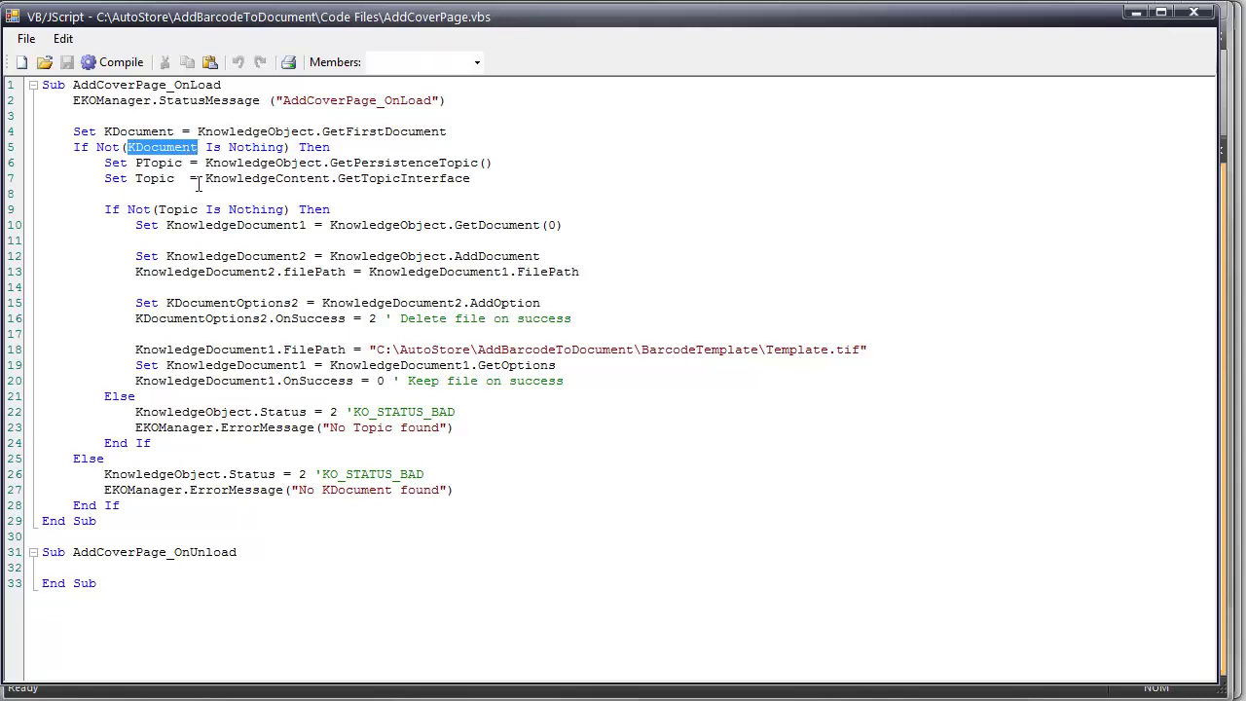
left_click(162, 180)
double_click(168, 178)
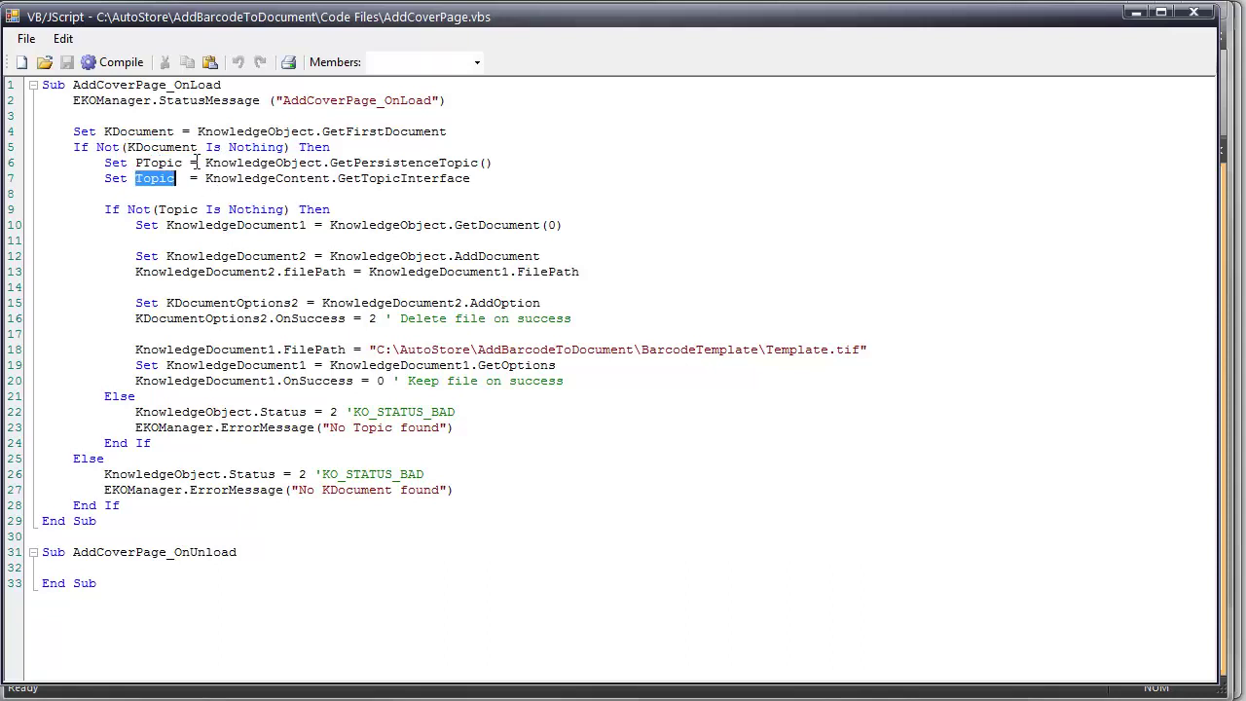
double_click(177, 209)
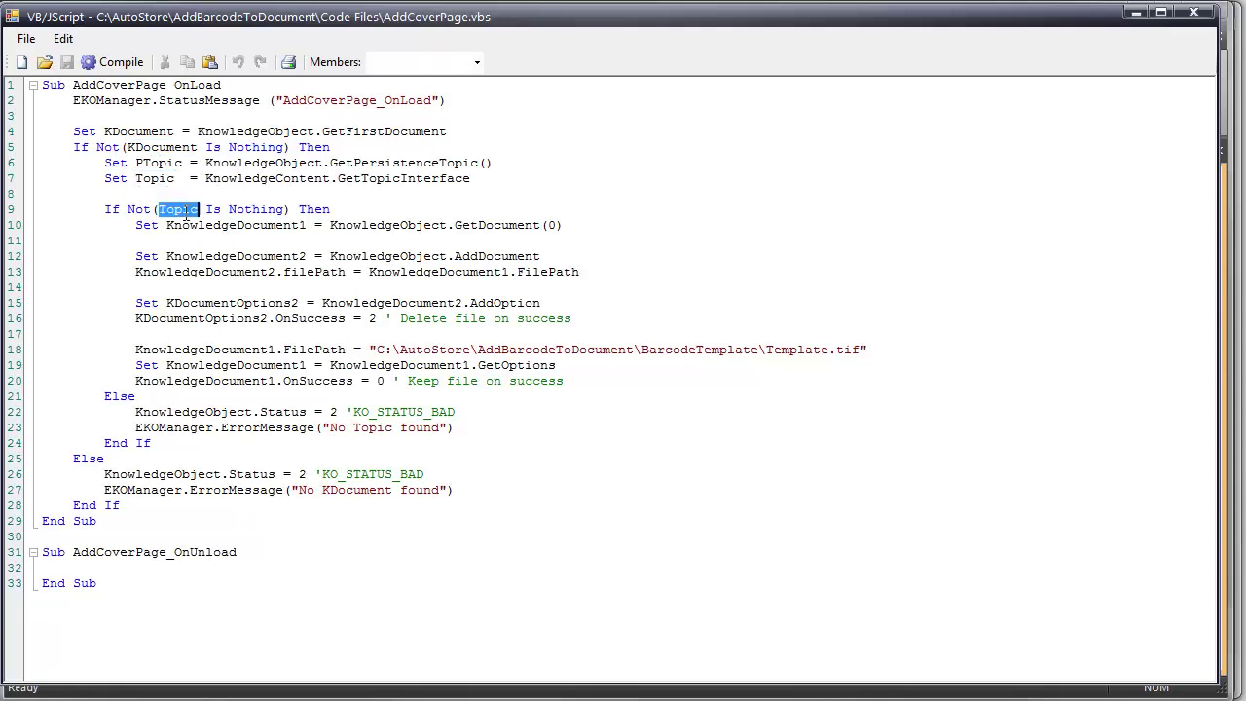
left_click(236, 210)
left_click_drag(341, 212, 39, 137)
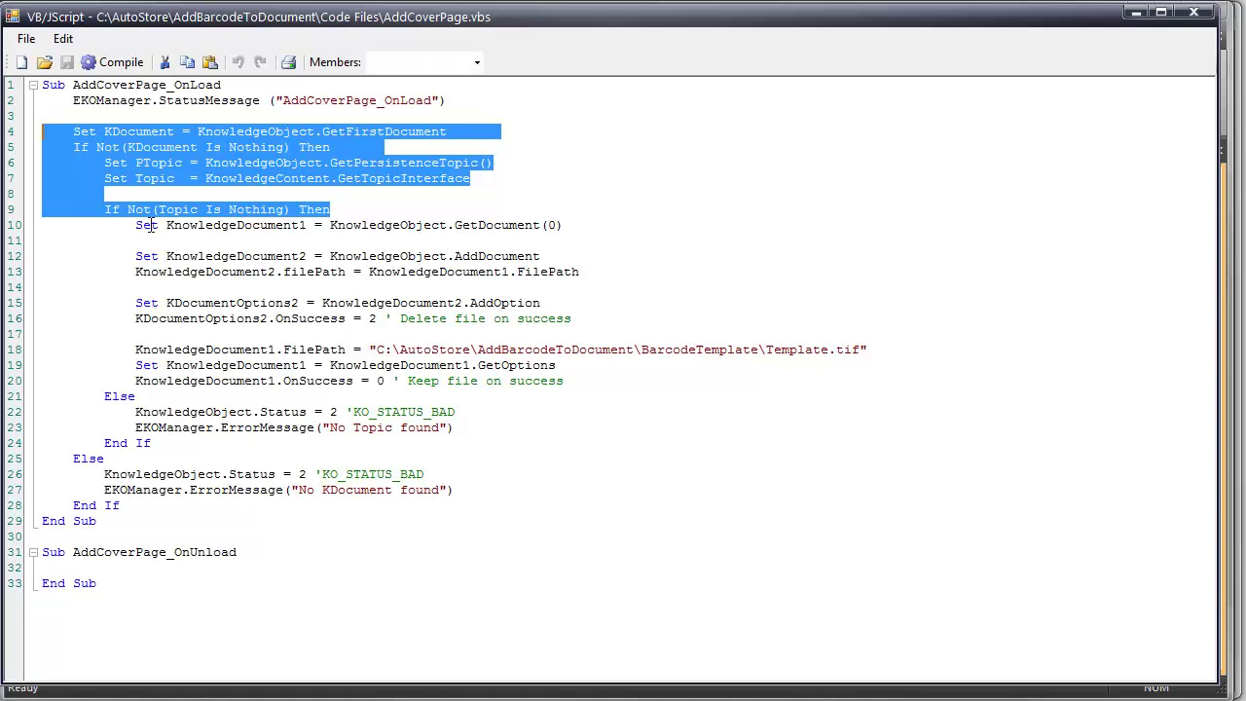
Examine the script lines that add a second knowledge document and point the first one to the Template.tif path.
left_click_drag(143, 225, 564, 380)
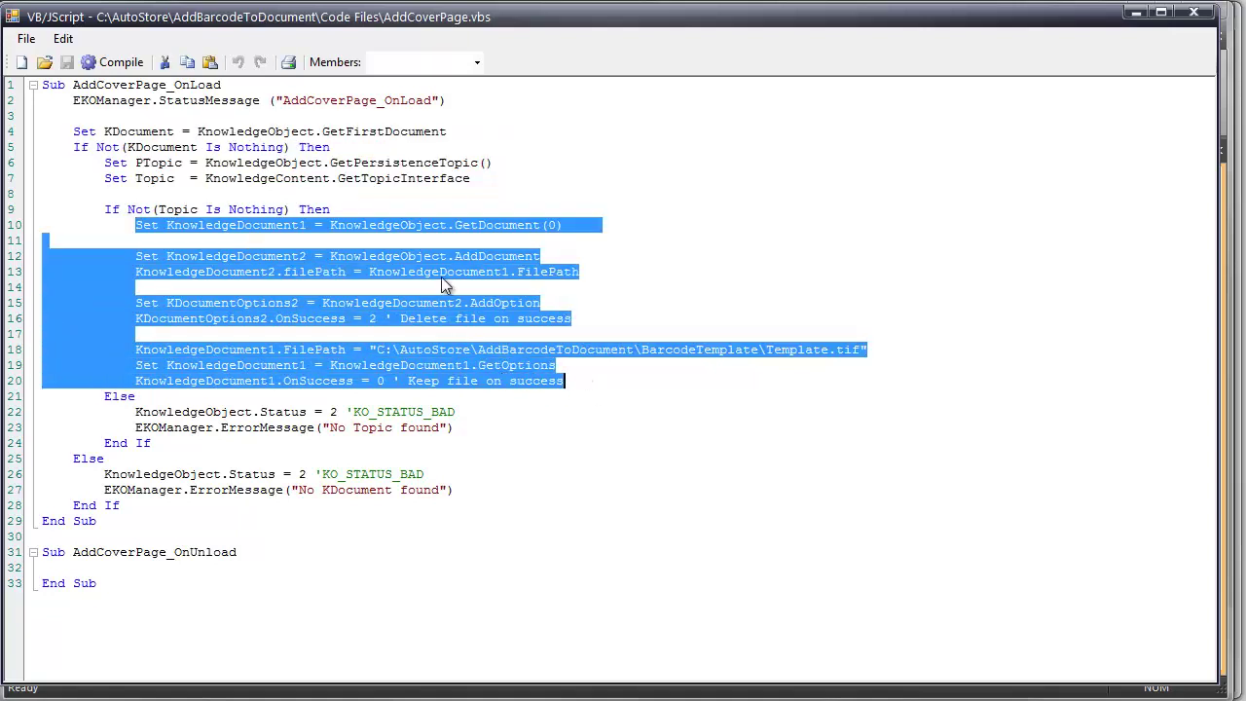
left_click(441, 275)
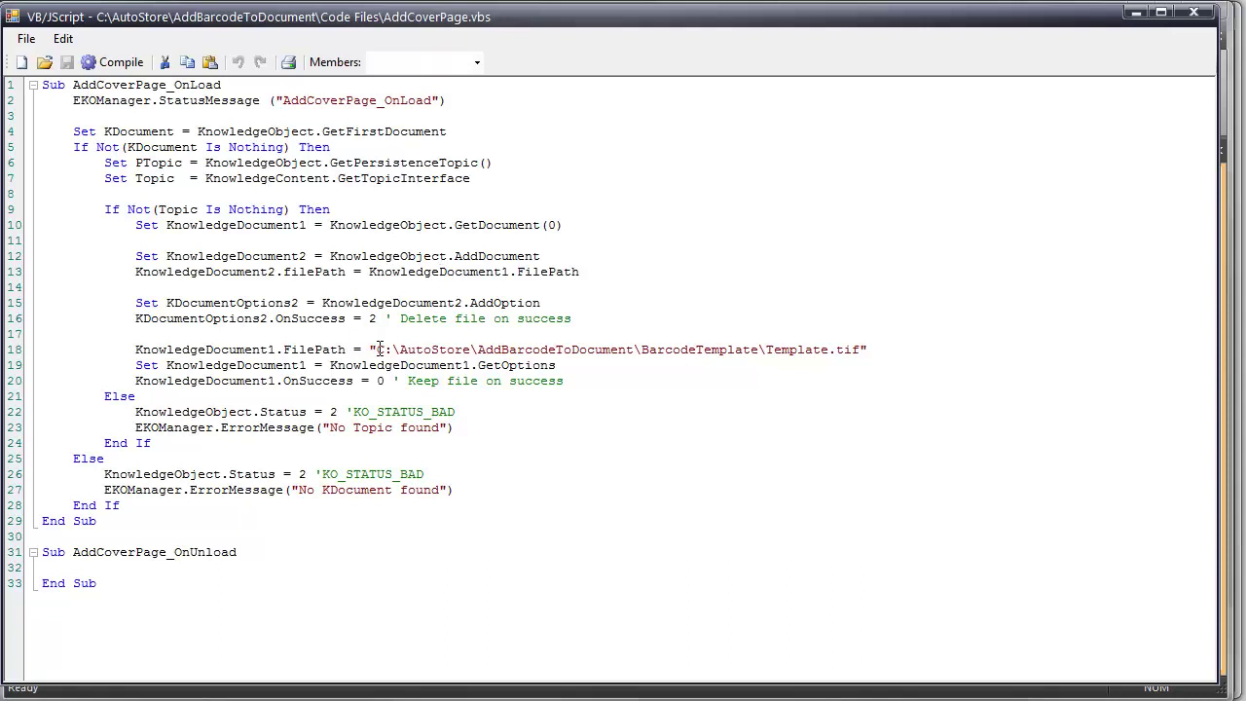
double_click(494, 256)
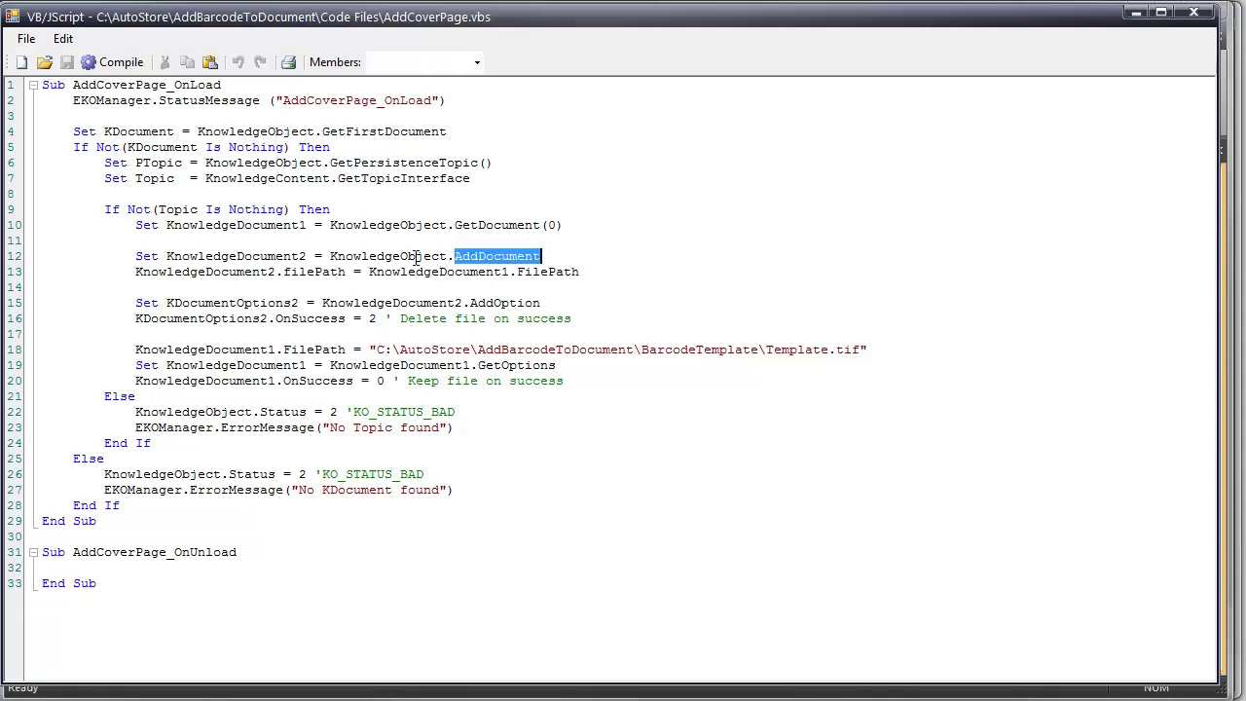
double_click(416, 256)
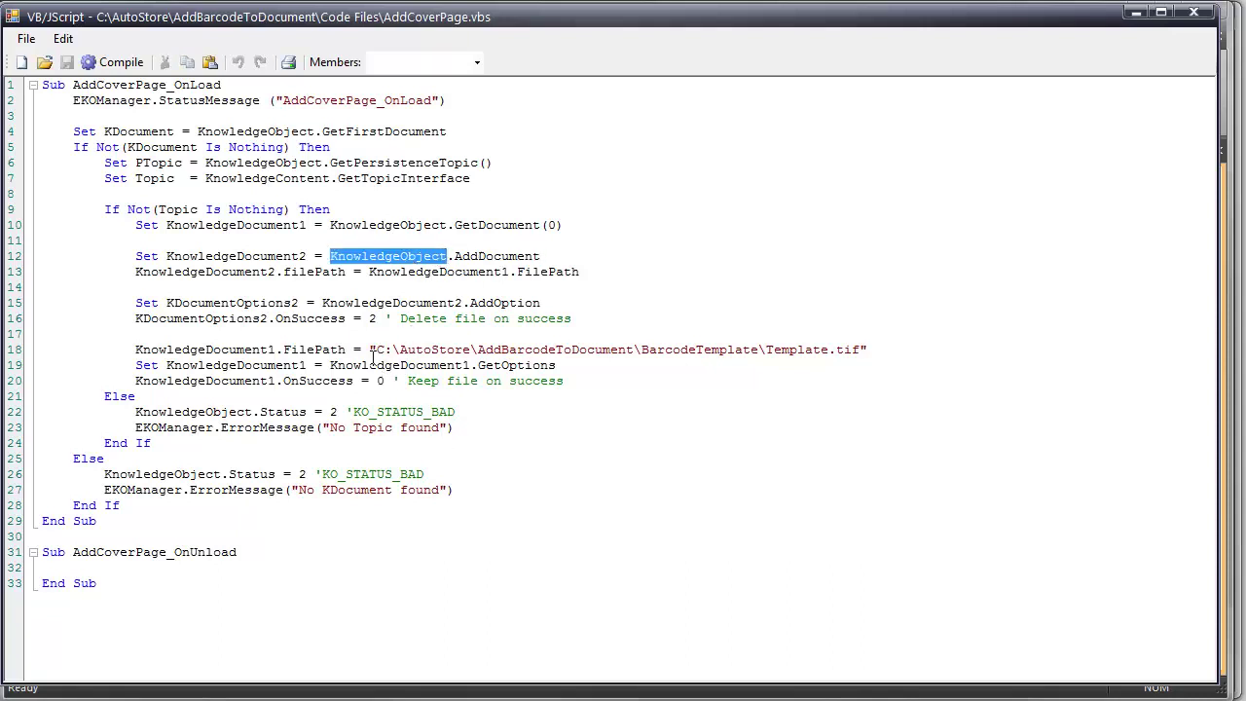
left_click_drag(369, 350, 888, 351)
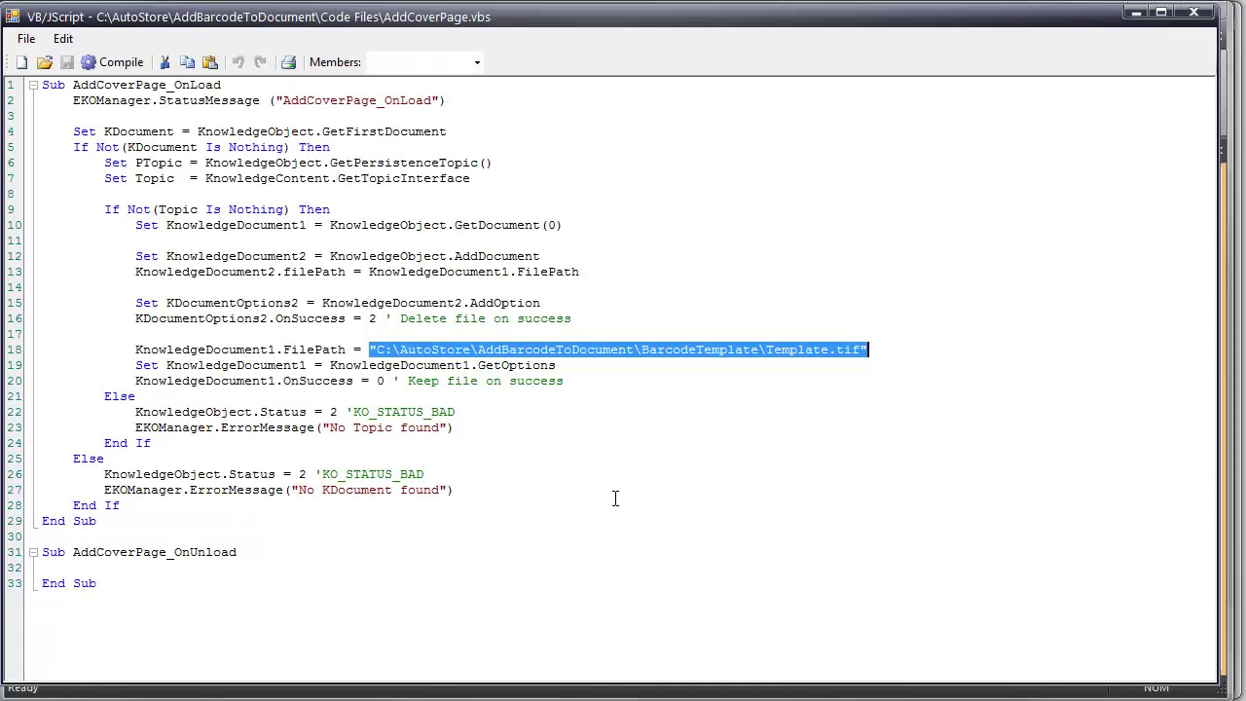
Examine the script line that sets KnowledgeDocument1's OnSuccess option to 0 and its comment about keeping the file.
left_click(135, 380)
left_click_drag(135, 381, 376, 380)
left_click(387, 381)
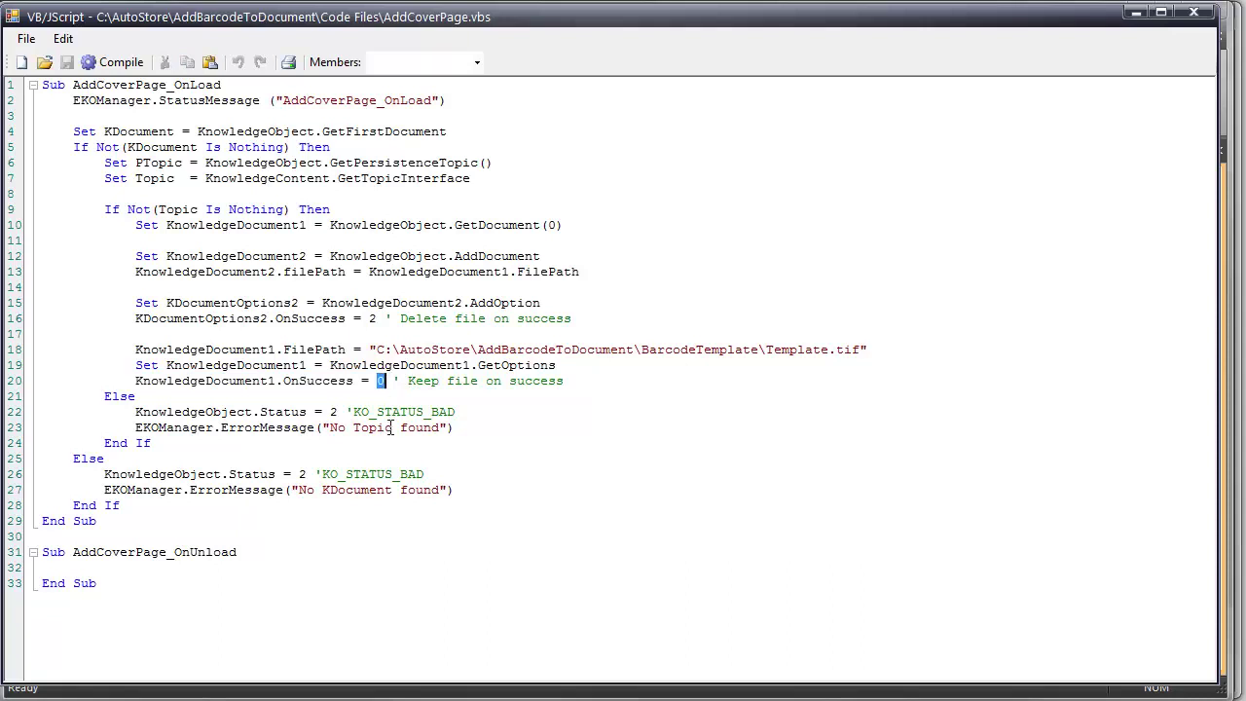
left_click(418, 379)
left_click_drag(392, 380, 558, 381)
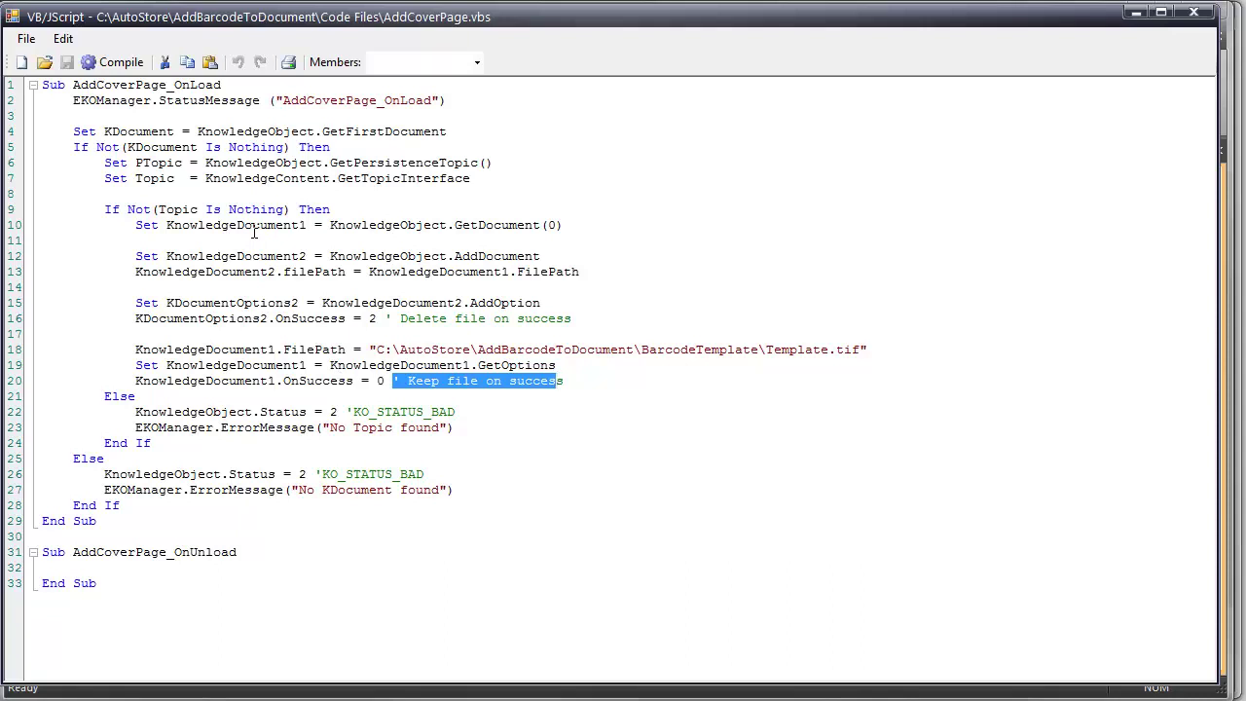
Review the KnowledgeObject.AddDocument call, the first document's FilePath assignment and the GetDocument(0) line.
double_click(461, 256)
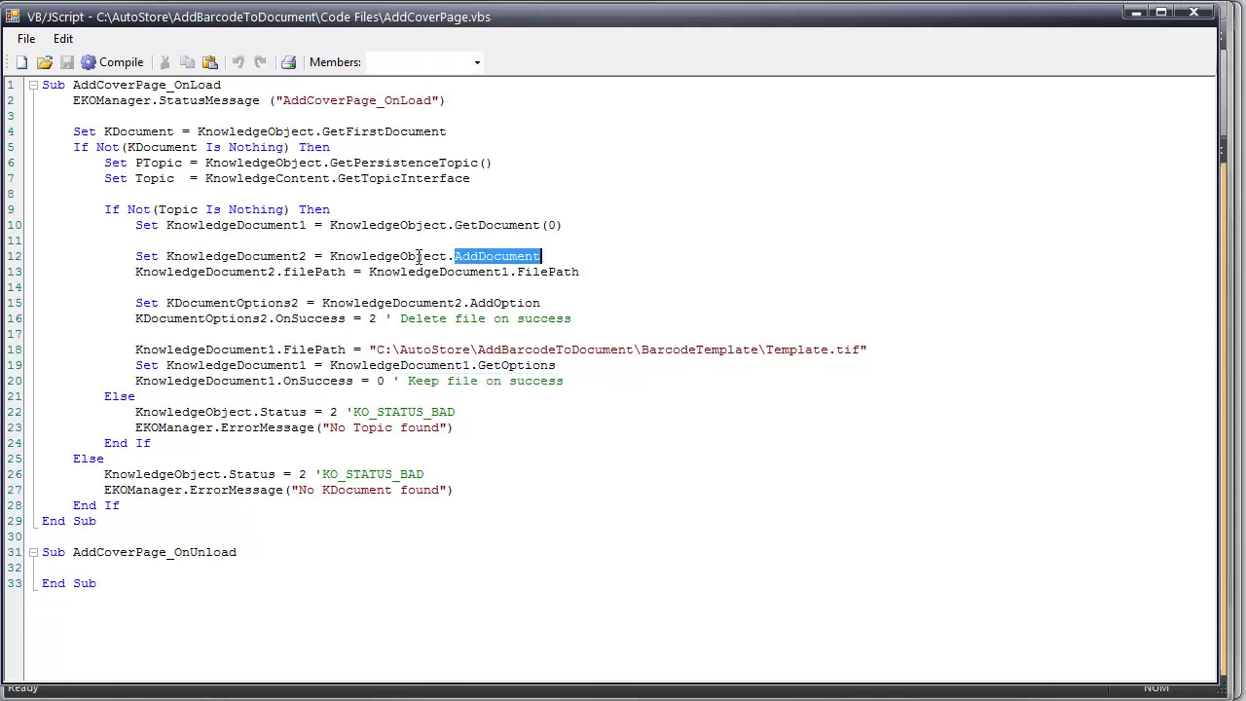
double_click(419, 255)
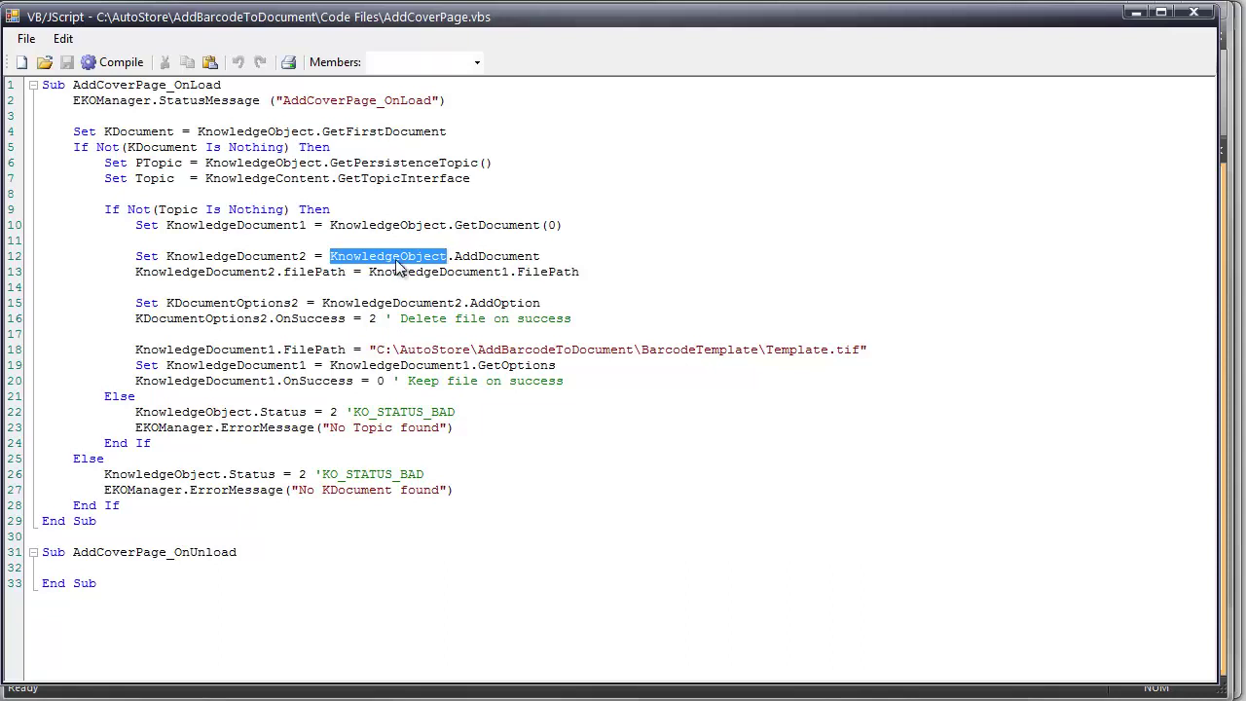
double_click(315, 349)
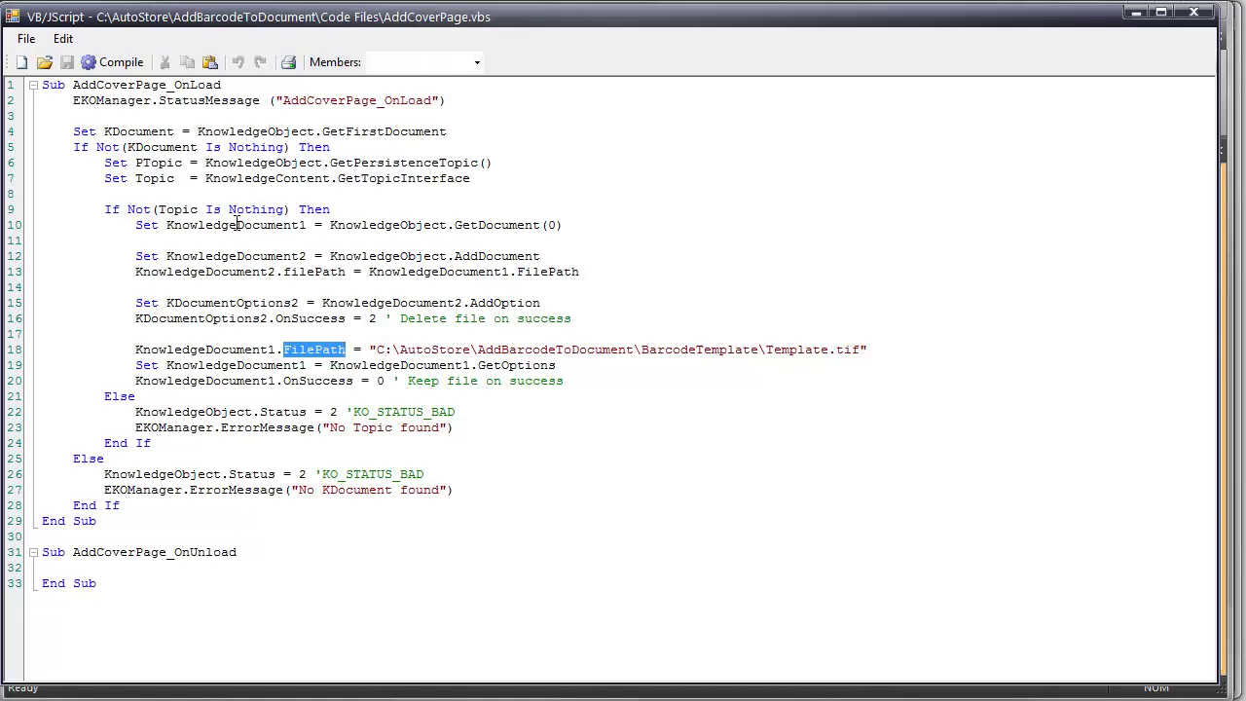
left_click_drag(167, 223, 585, 224)
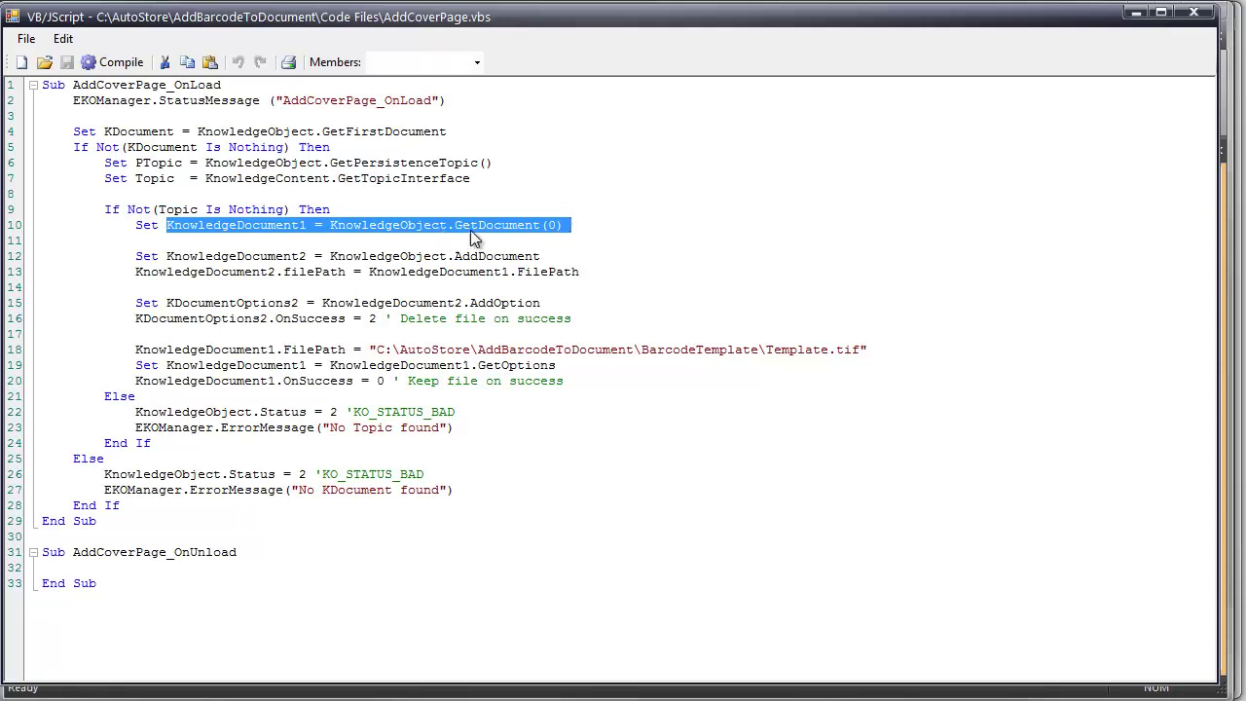
double_click(284, 227)
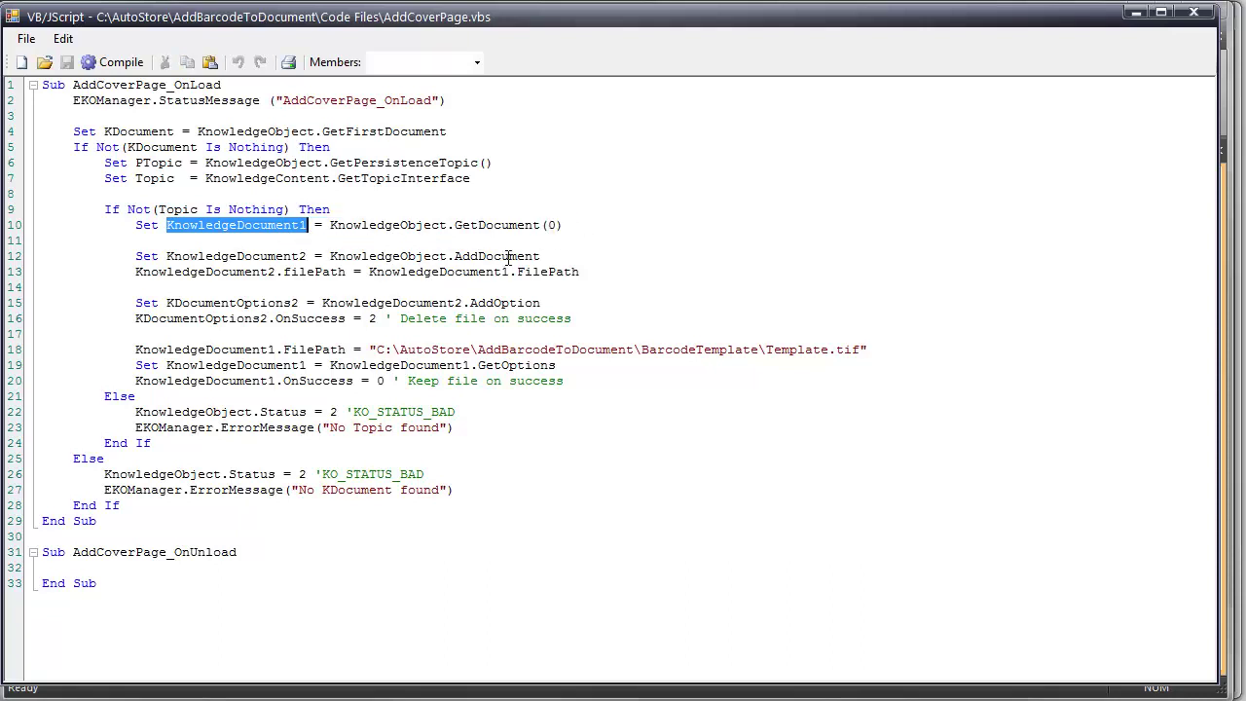
Trace how the script adds KnowledgeDocument2, copies the first document's file path to it and sets its OnSuccess option.
left_click_drag(541, 256, 45, 264)
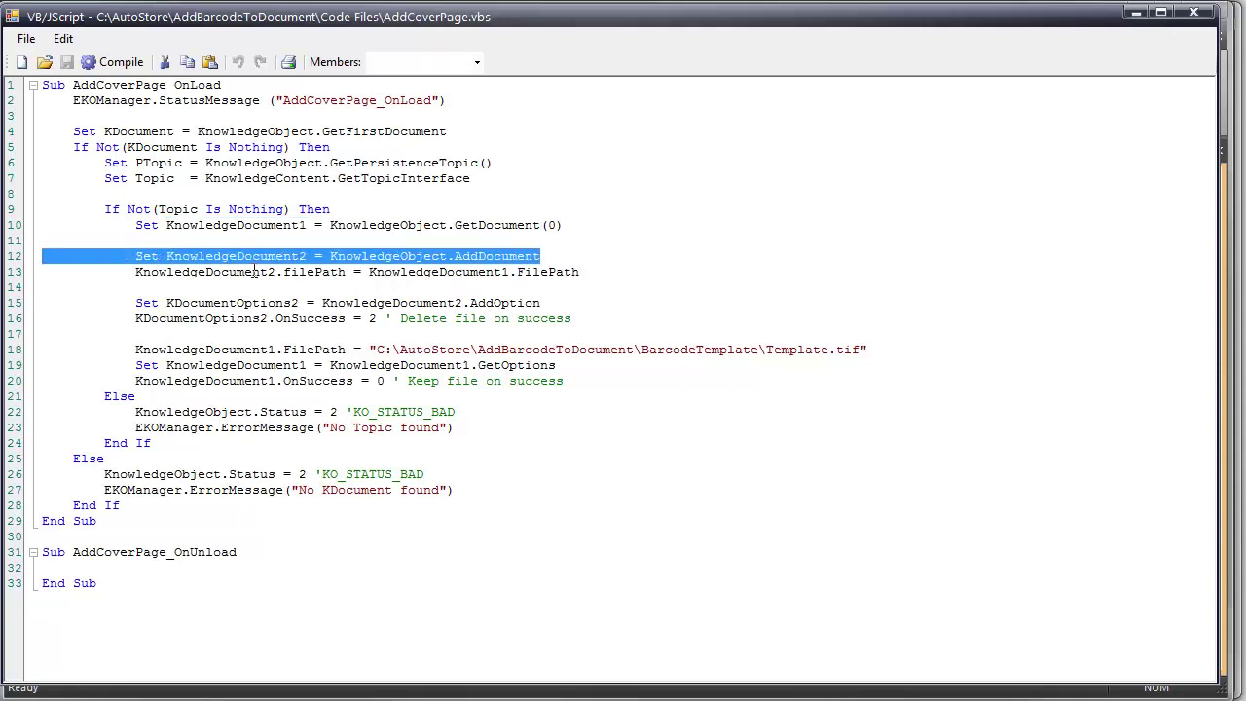
double_click(317, 271)
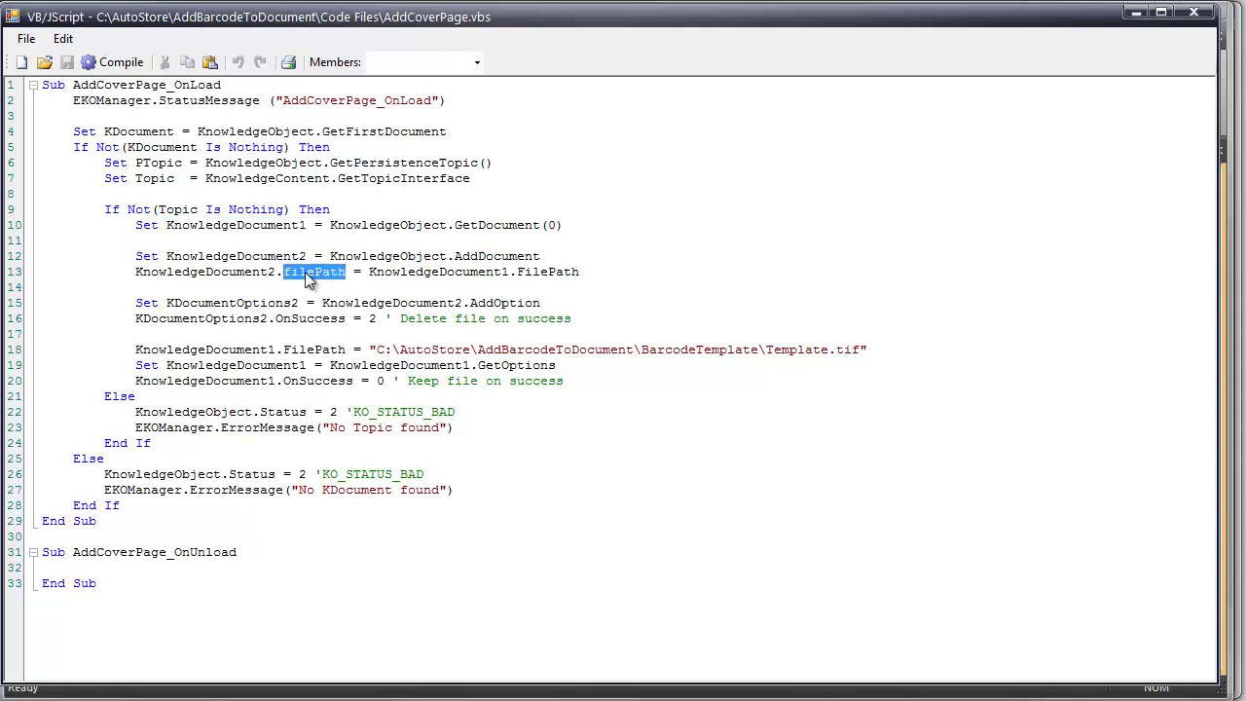
double_click(541, 272)
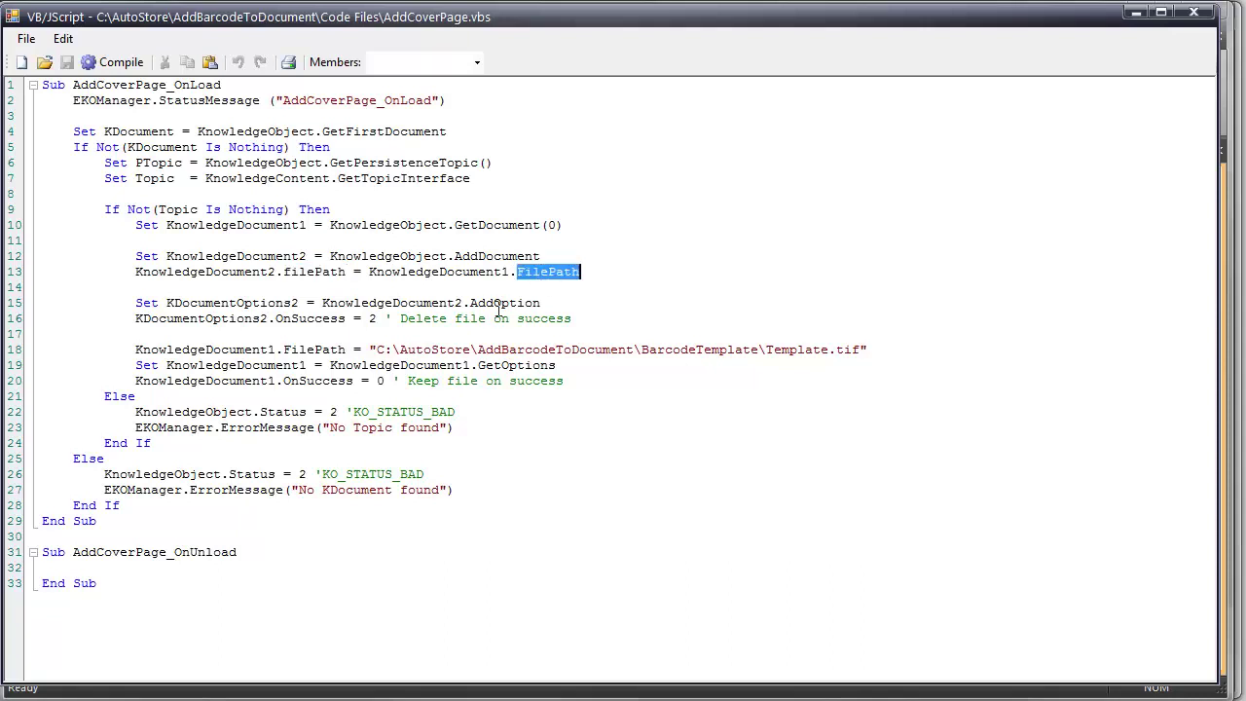
double_click(415, 226)
double_click(420, 256)
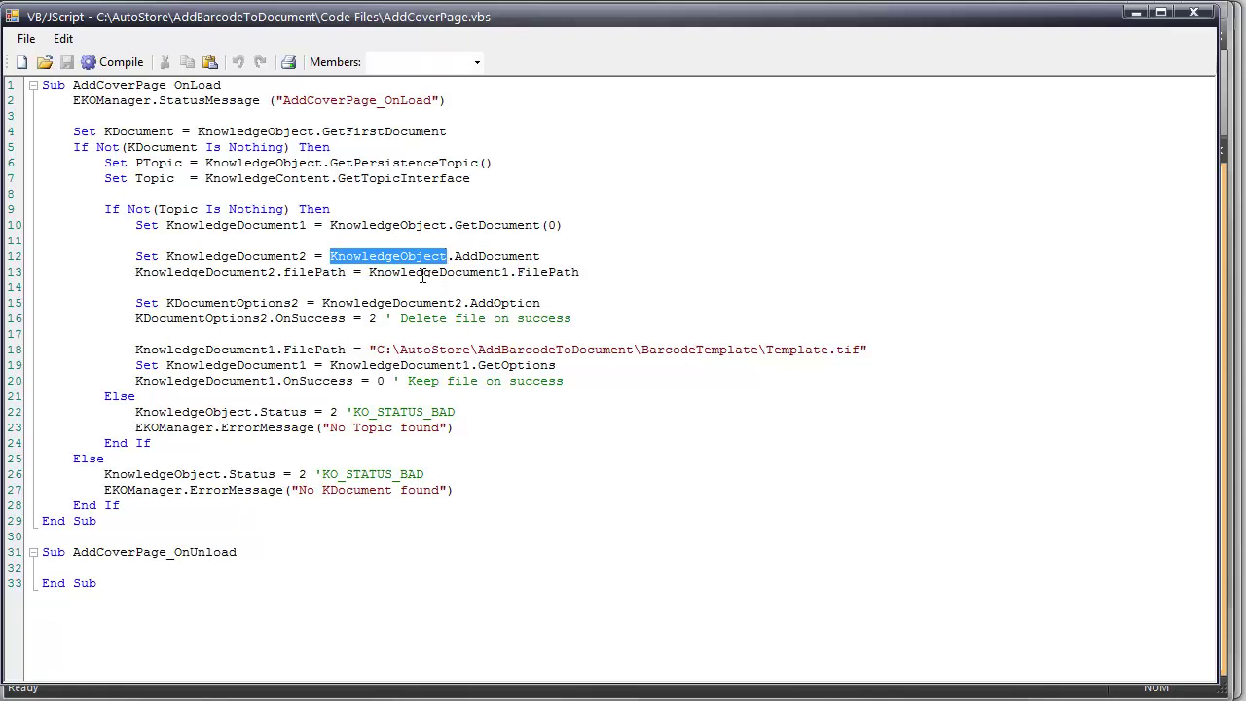
double_click(534, 273)
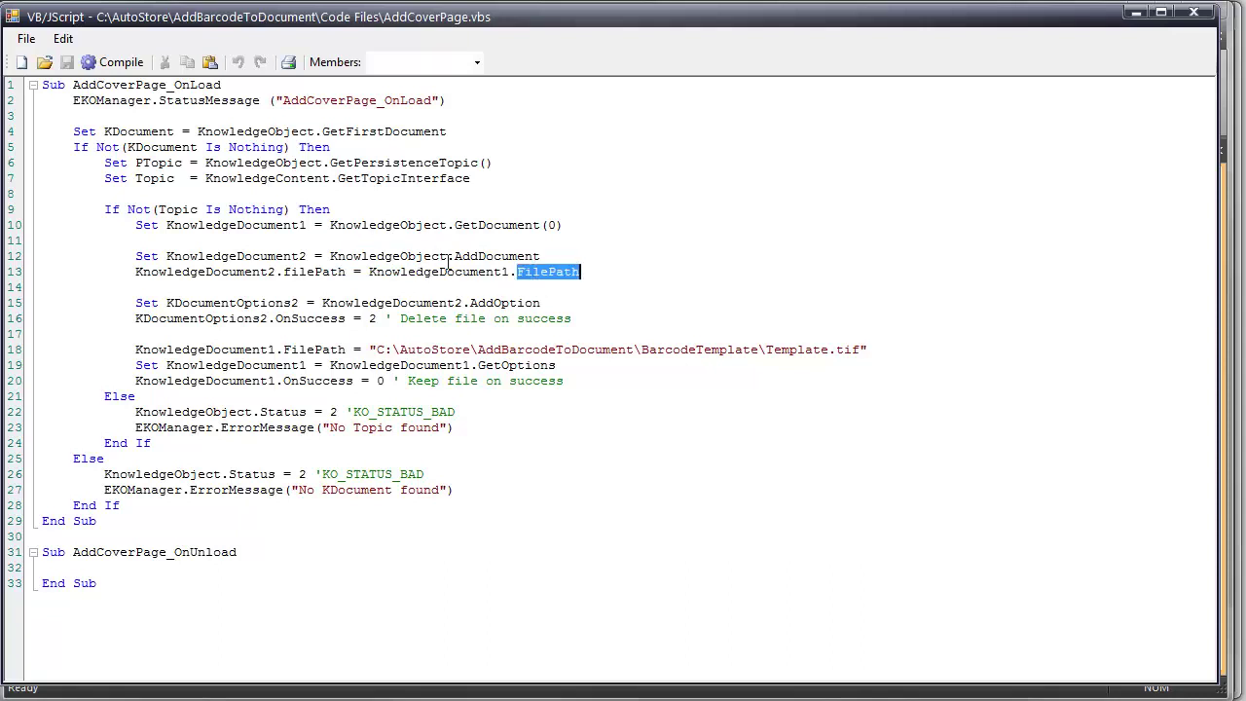
double_click(256, 257)
double_click(307, 318)
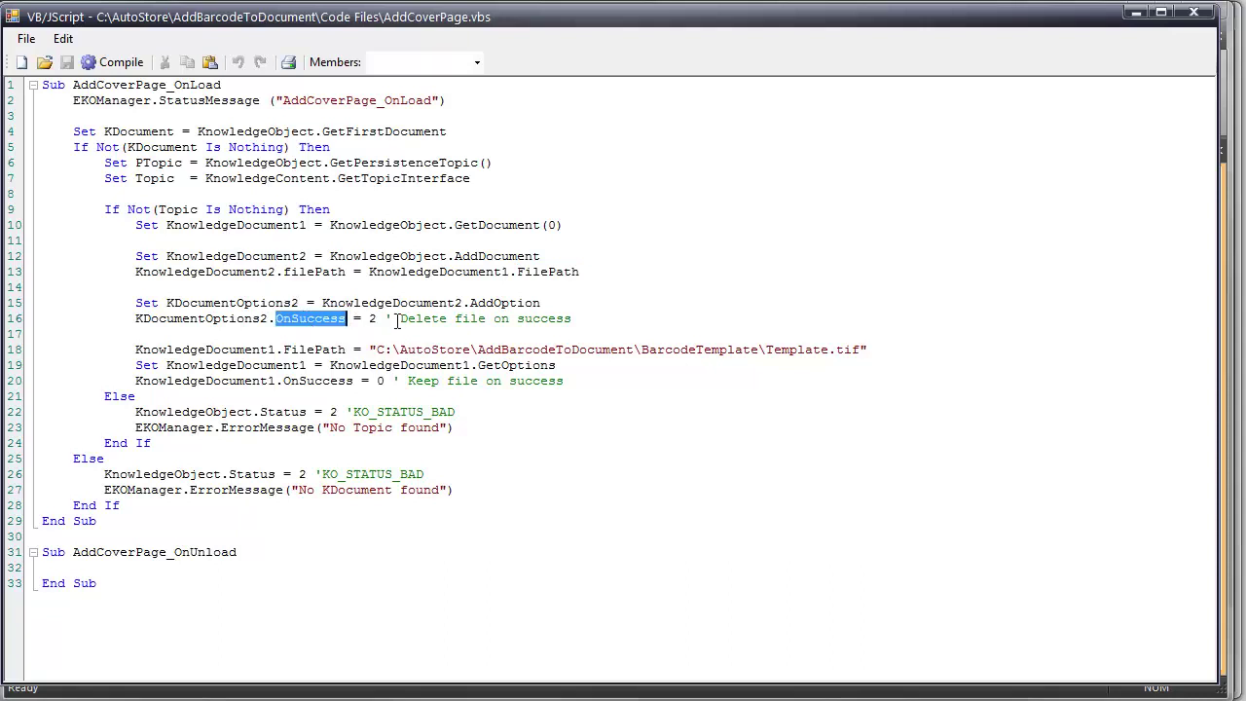
Review the lines that point KnowledgeDocument1 to Template.tif, get its options and set OnSuccess.
left_click(226, 349)
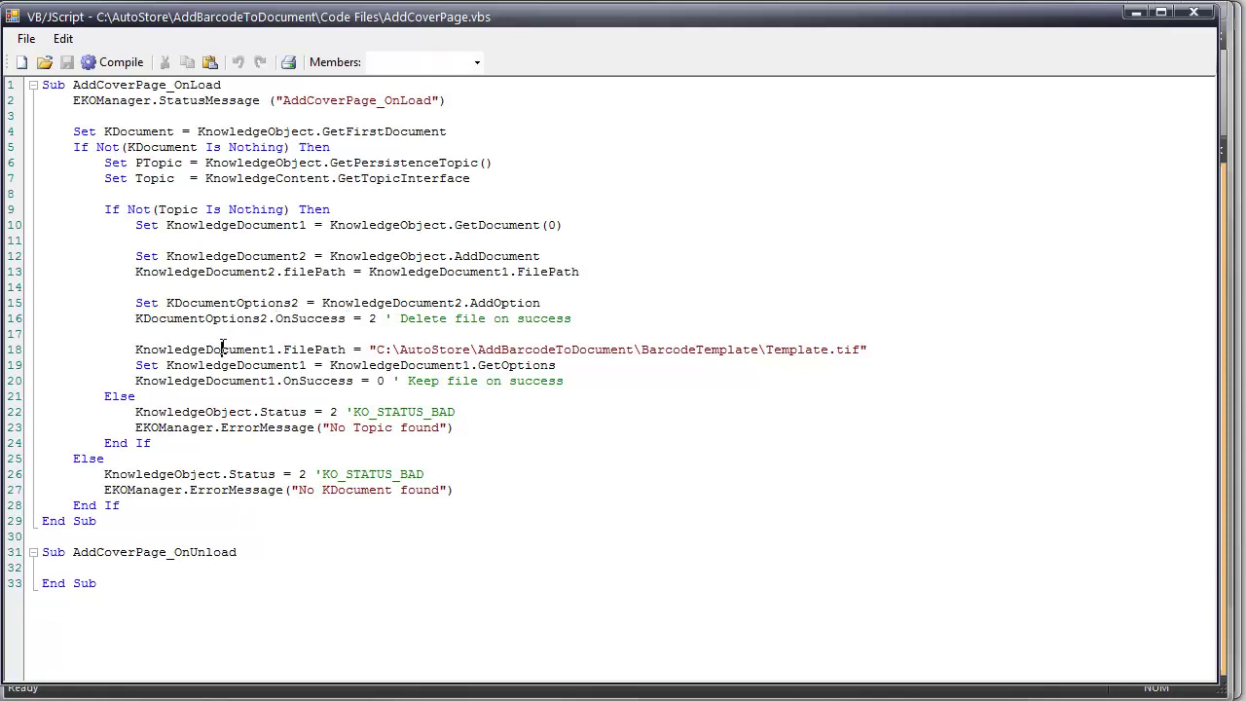
left_click_drag(136, 349, 887, 347)
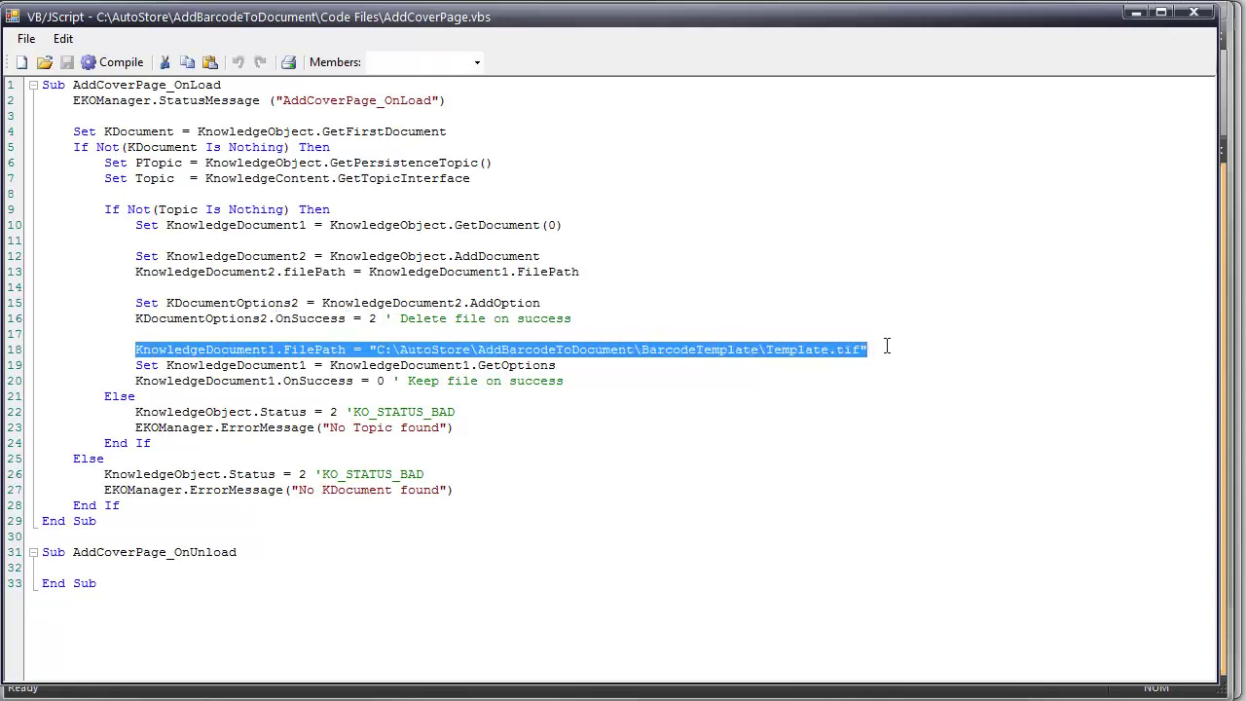
left_click(728, 348)
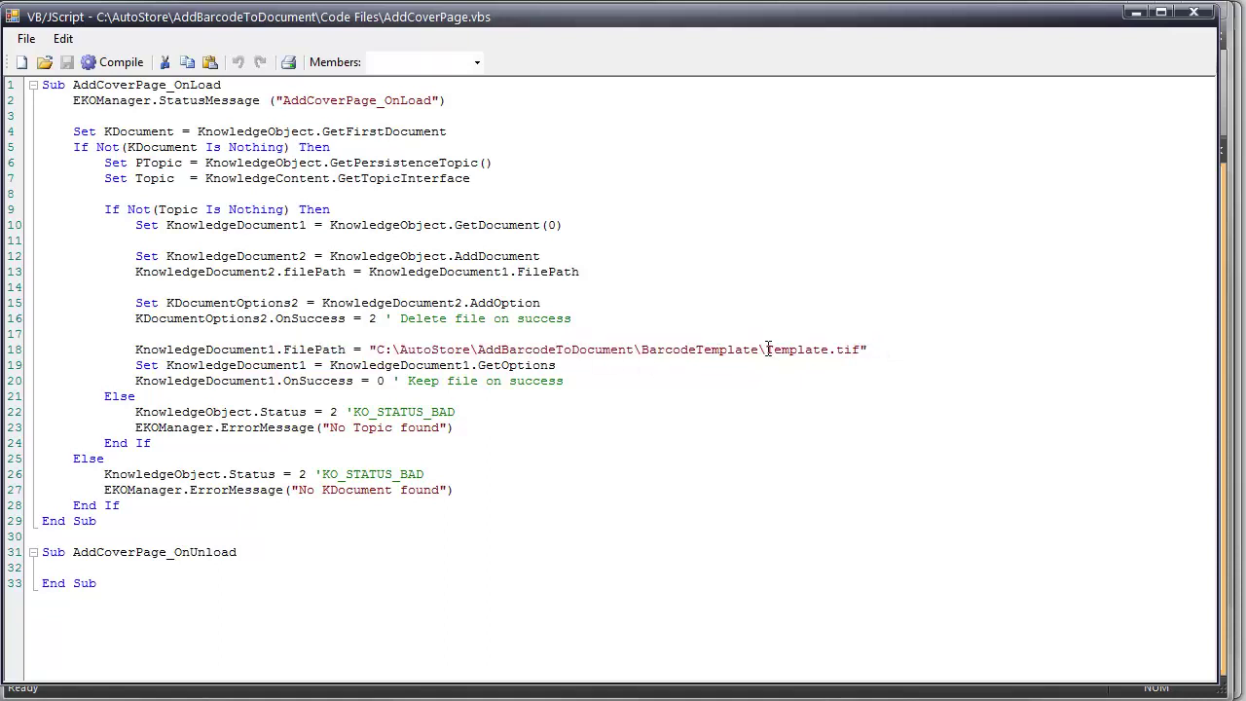
double_click(500, 365)
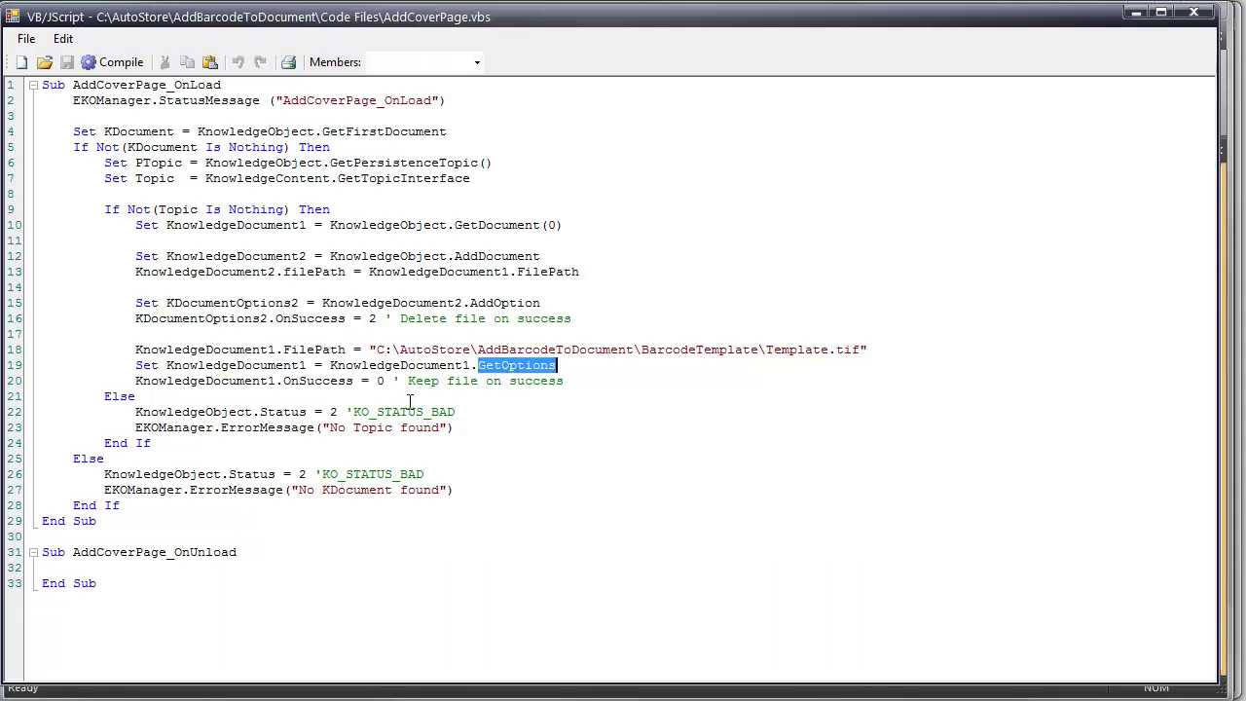
double_click(399, 367)
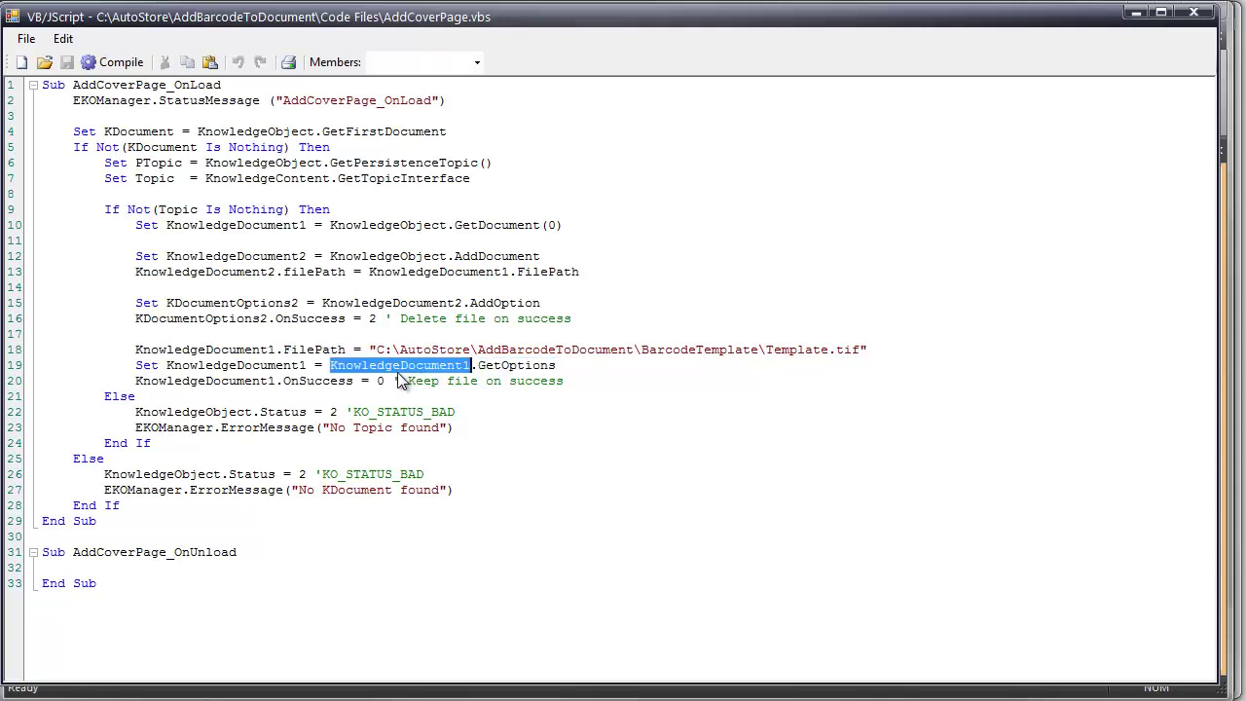
left_click(316, 381)
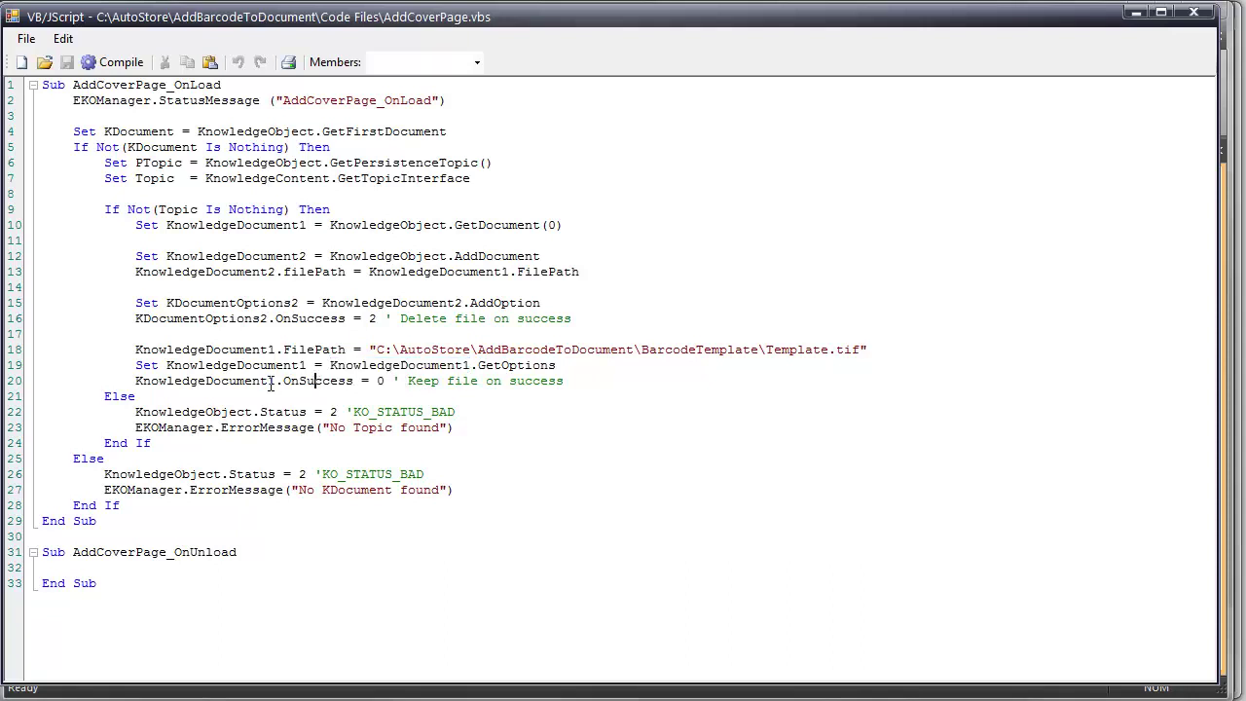
left_click_drag(245, 380, 392, 380)
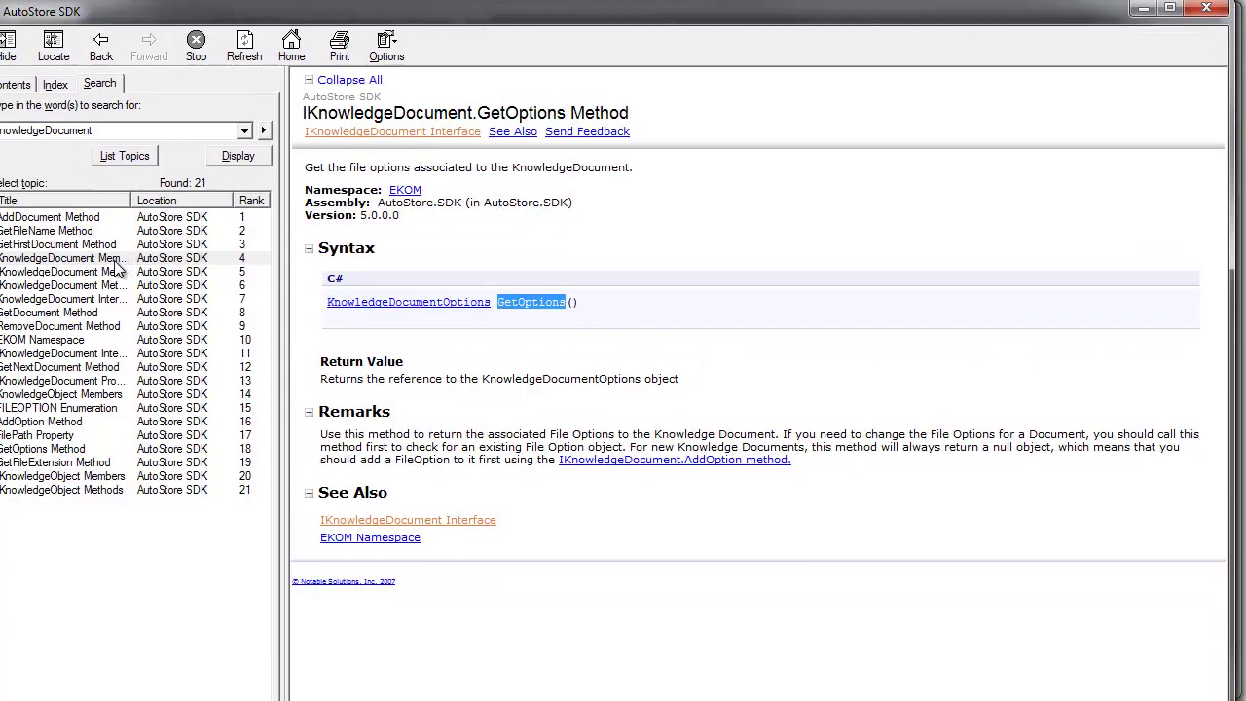
Look up the KnowledgeDocument members topic in the AutoStore SDK help, and switch to the browser's autostore Downloads page.
double_click(123, 258)
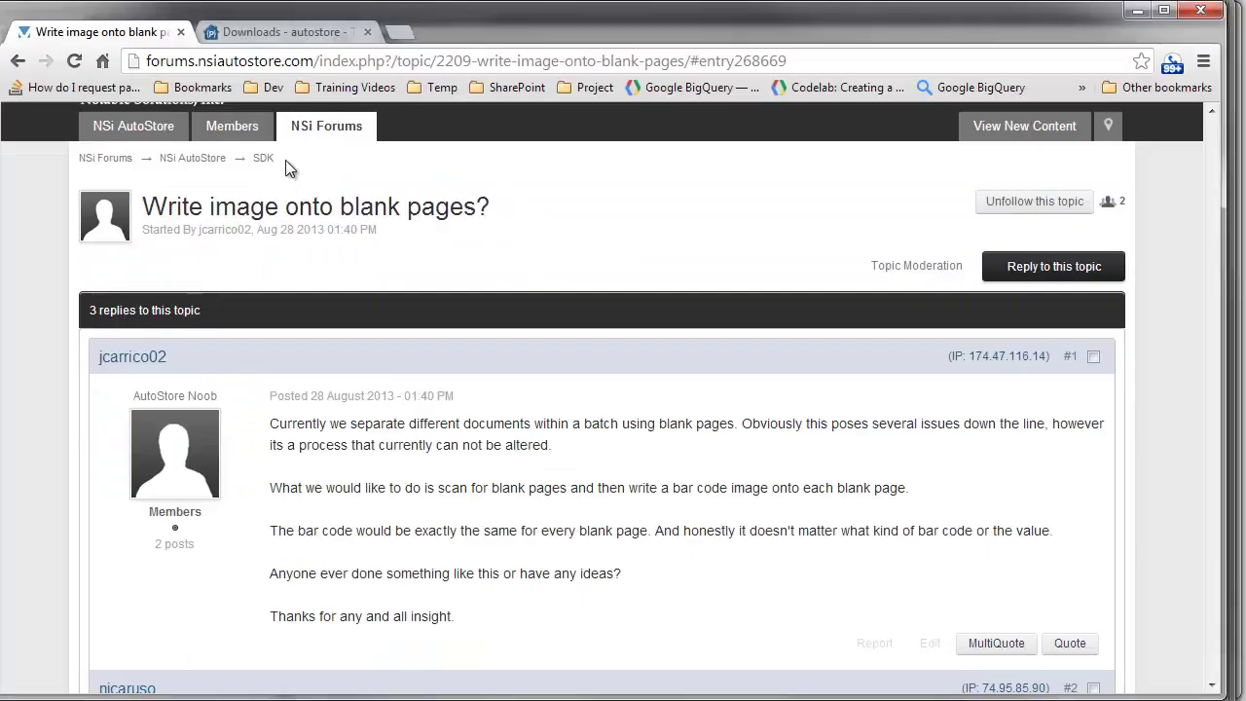
left_click(288, 31)
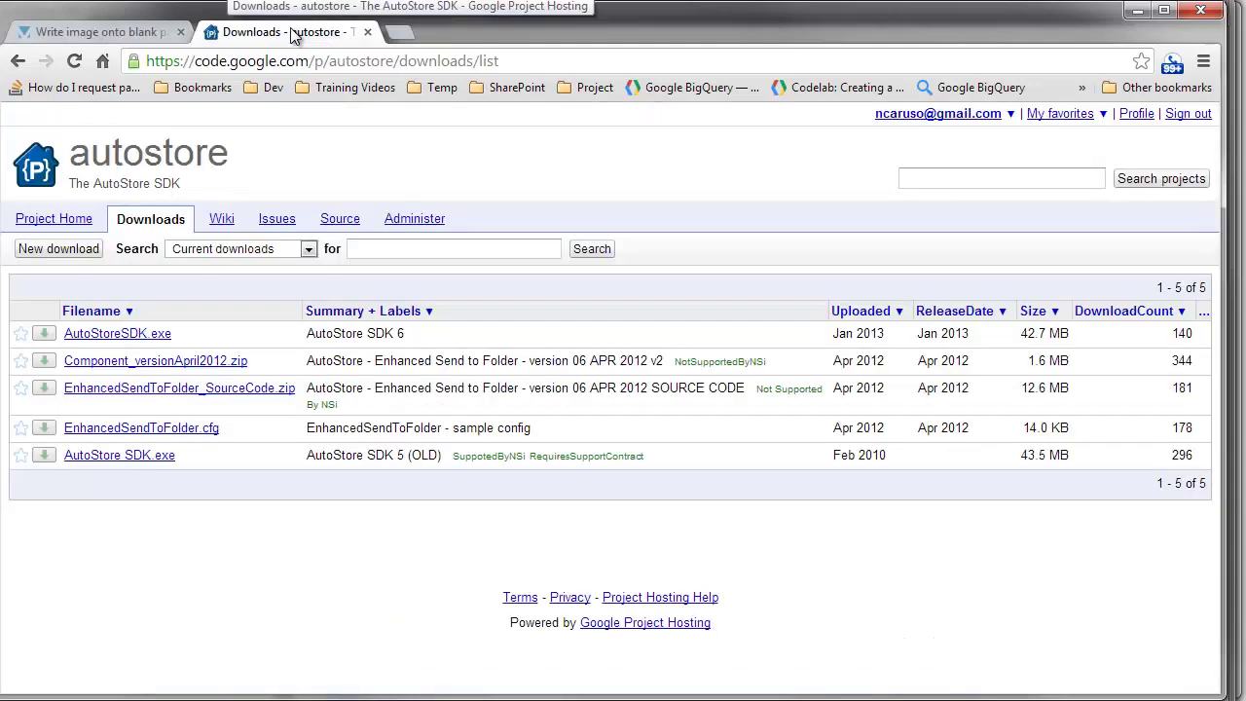
Search Google for "AutoStore SDK" in a new browser tab and open the autostore project's Downloads page from the results.
left_click(401, 32)
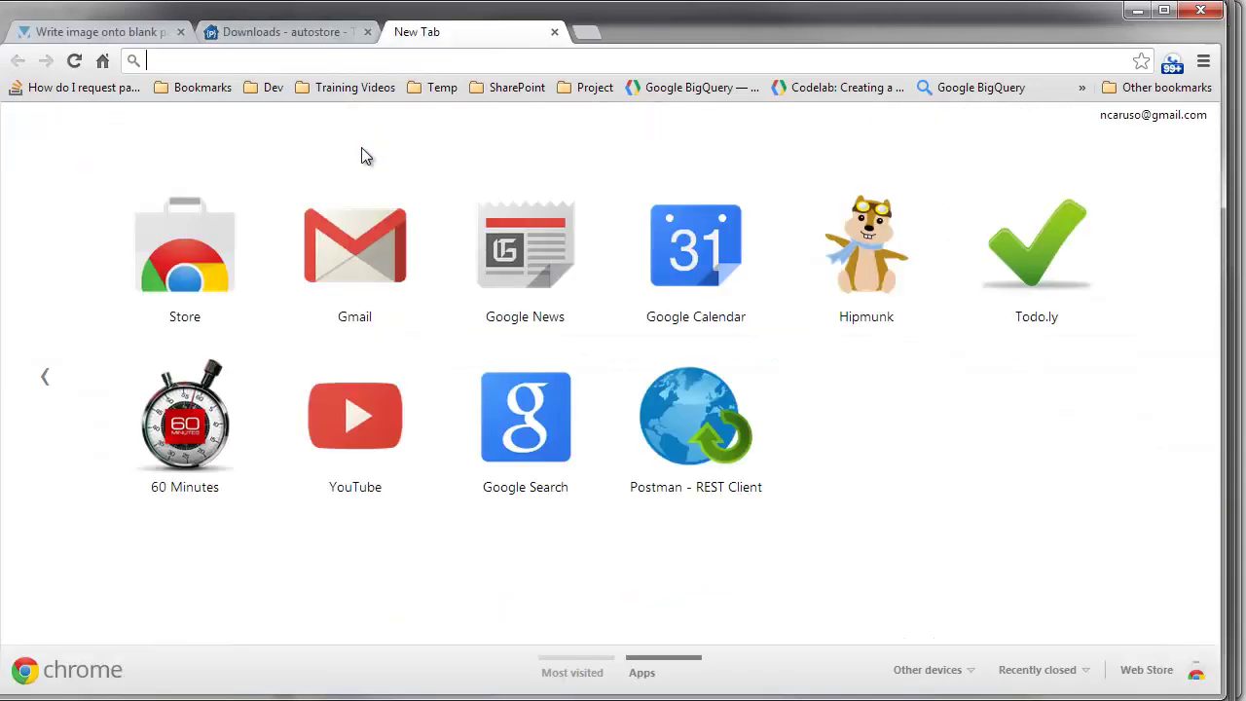
type("google.com")
key("Return")
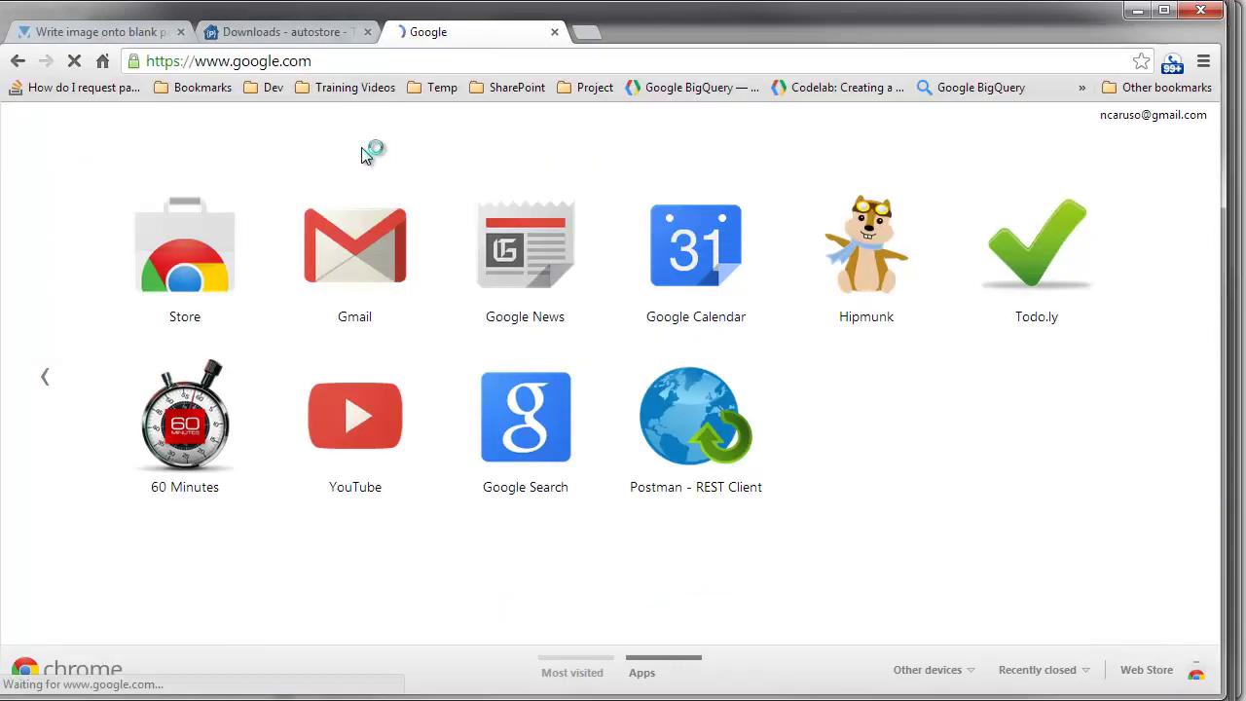
type("AutoSto")
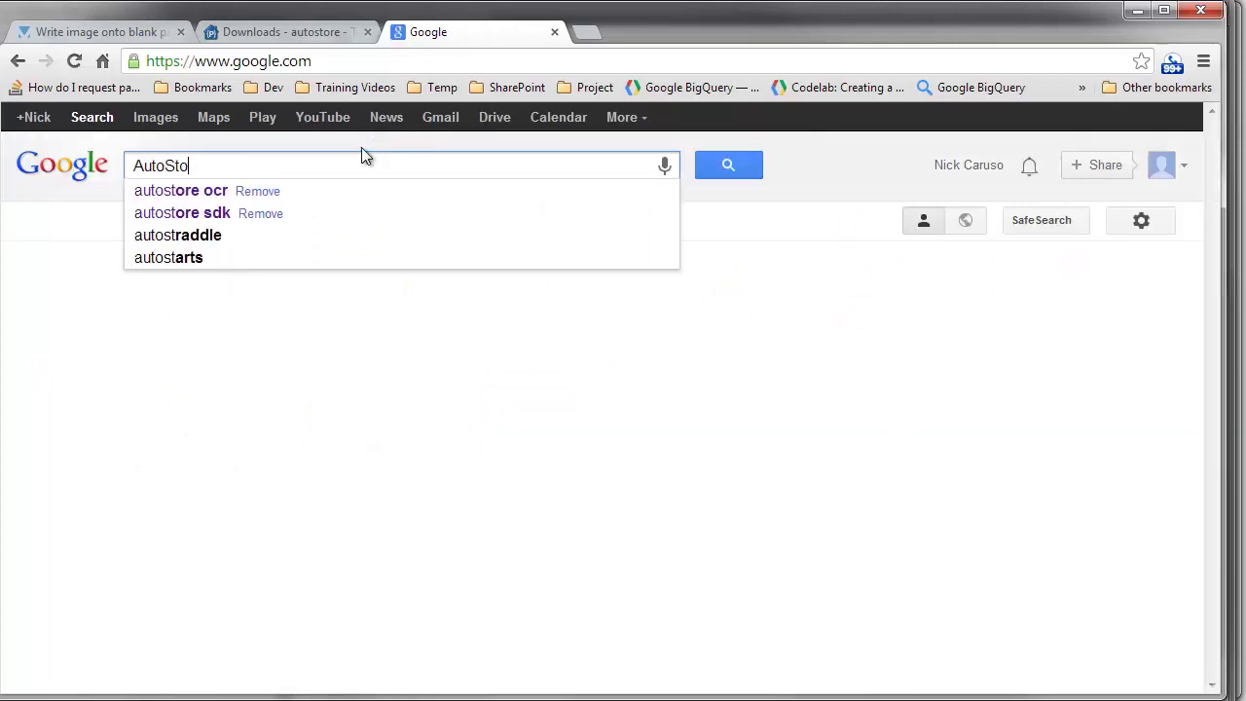
type("re SDK")
key("Return")
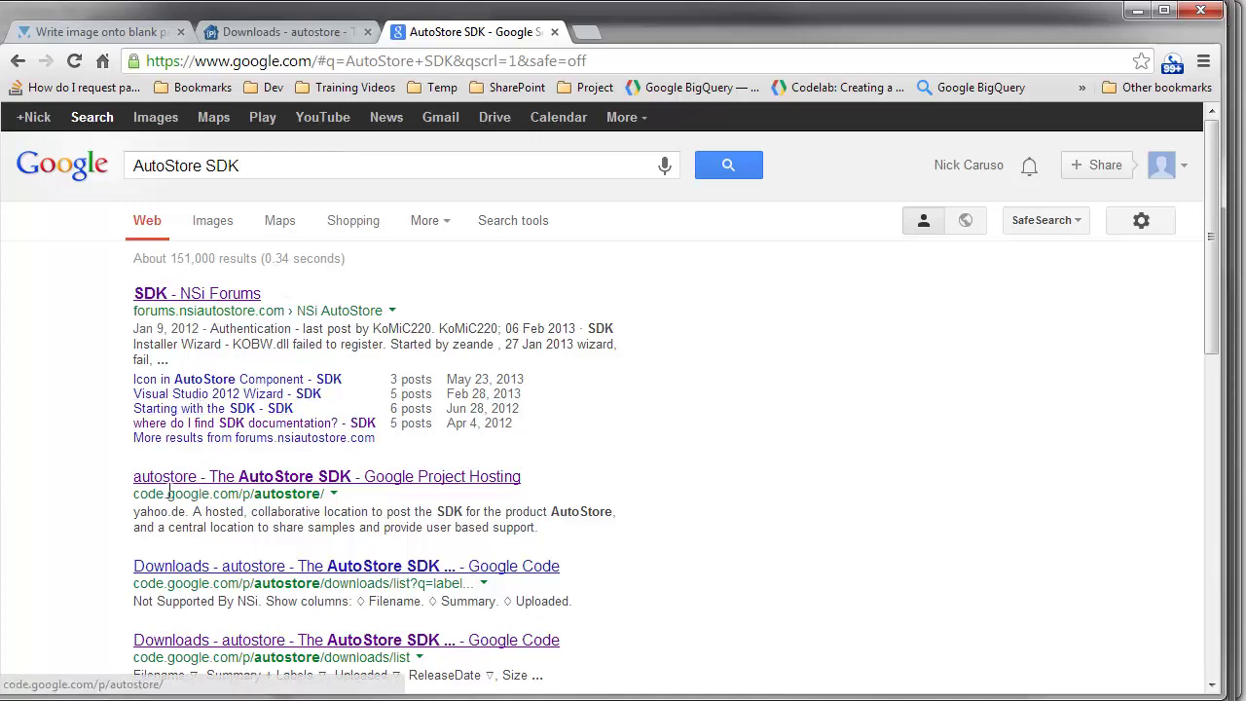
left_click(175, 477)
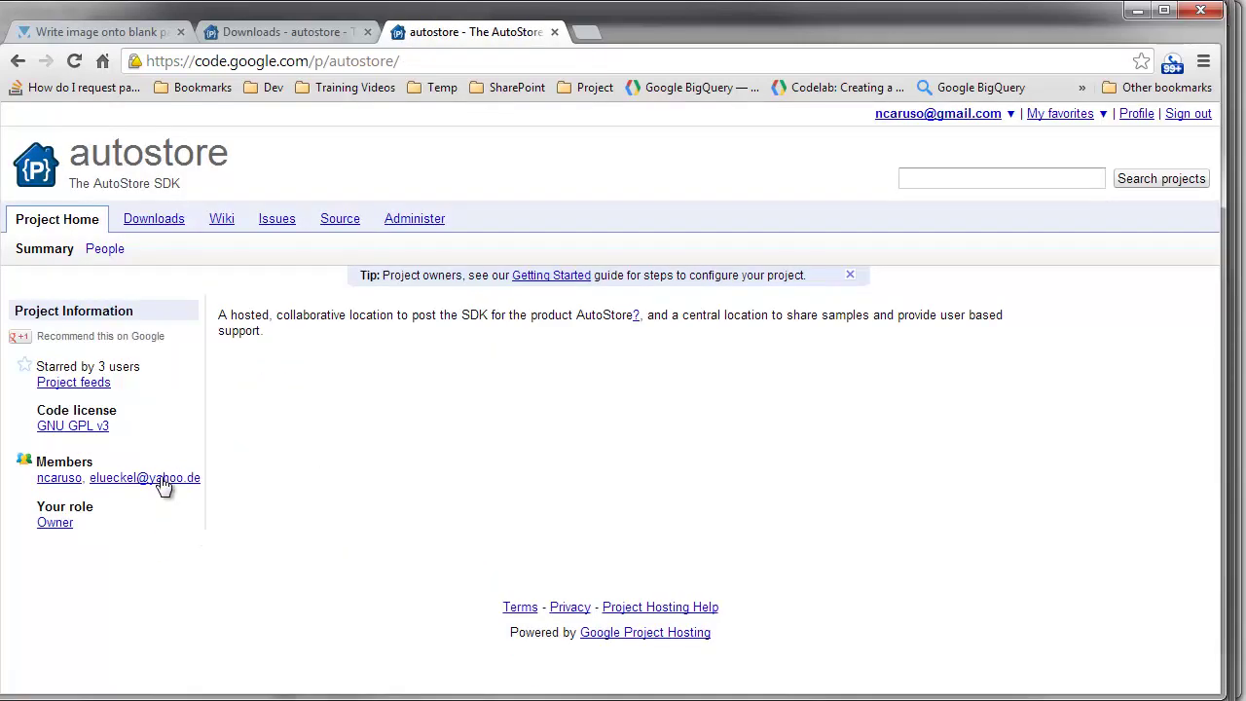
left_click(161, 222)
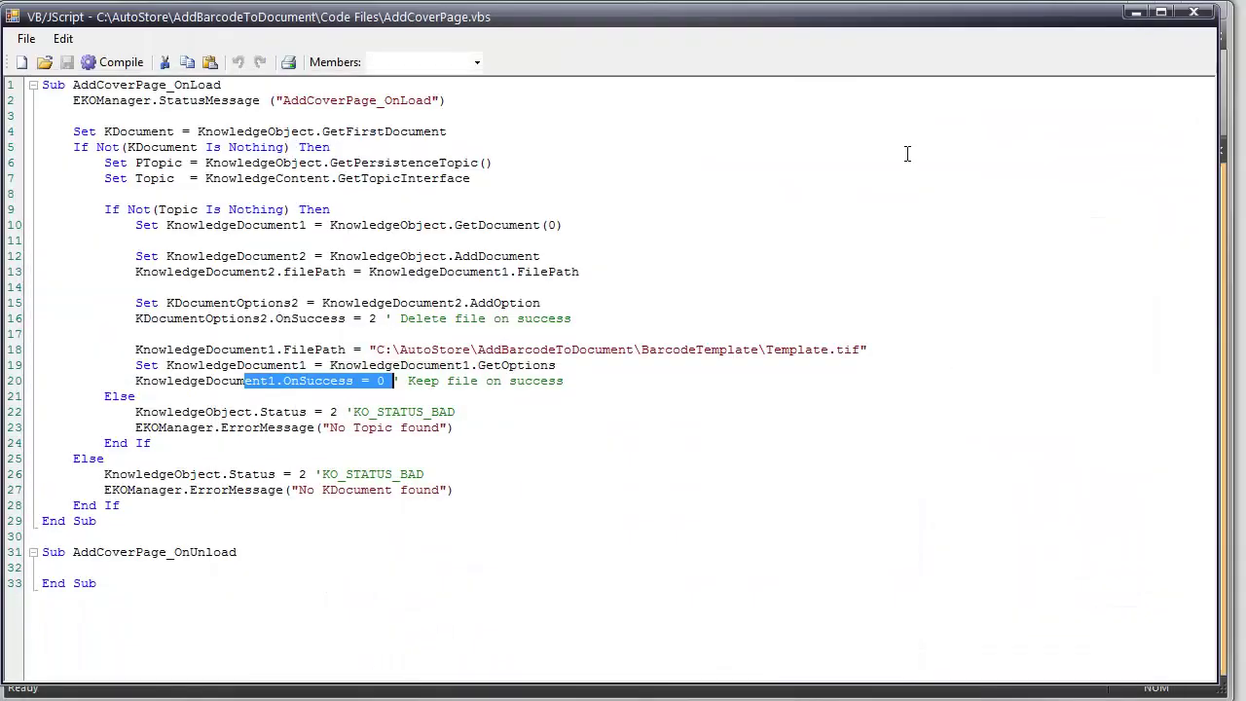
Return to the AddCoverPage.vbs script, compile it and close the script editor.
left_click(339, 413)
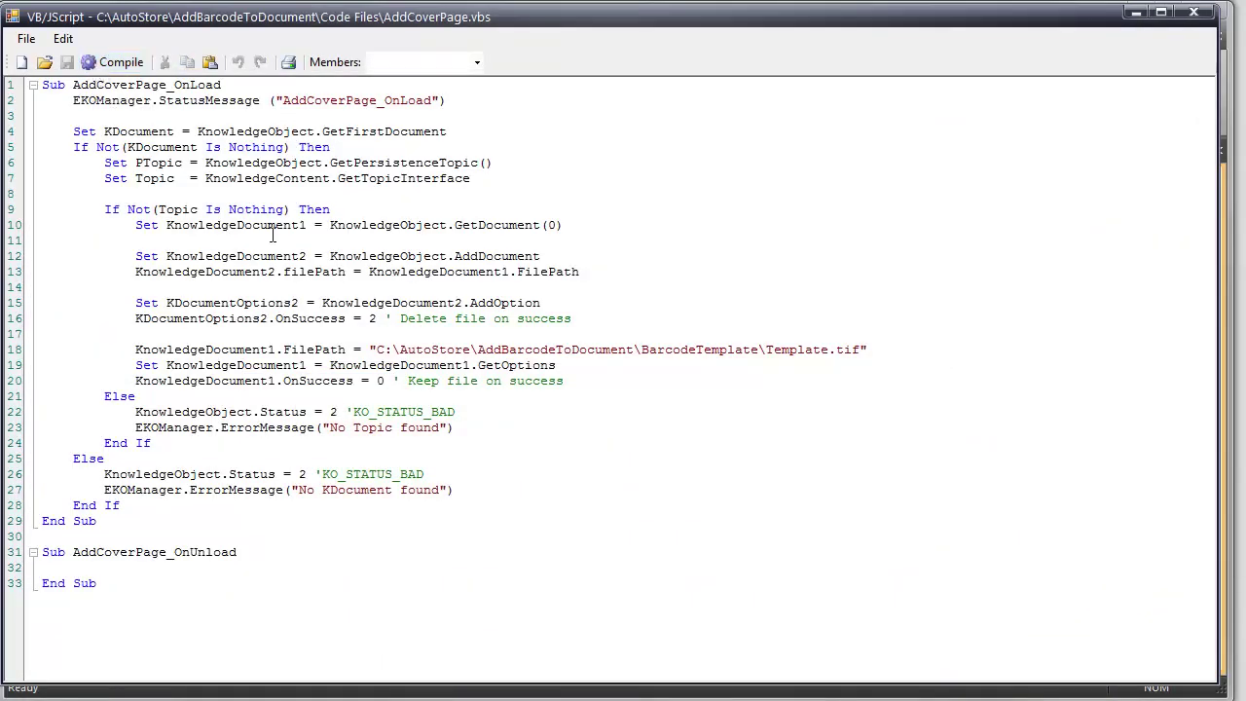
left_click(101, 70)
left_click(643, 394)
left_click(1201, 18)
Accept the VB/JScript component, Split and Add Cover Page form and AutoCapture settings.
left_click(541, 508)
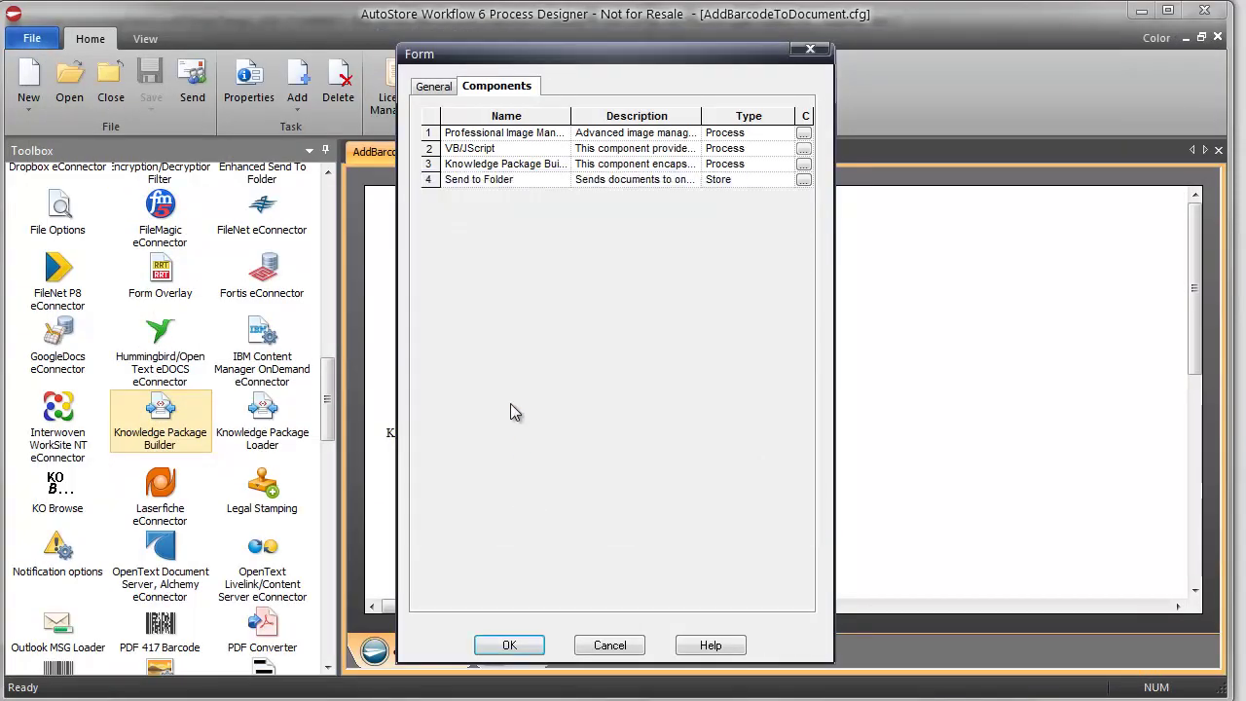
left_click(509, 645)
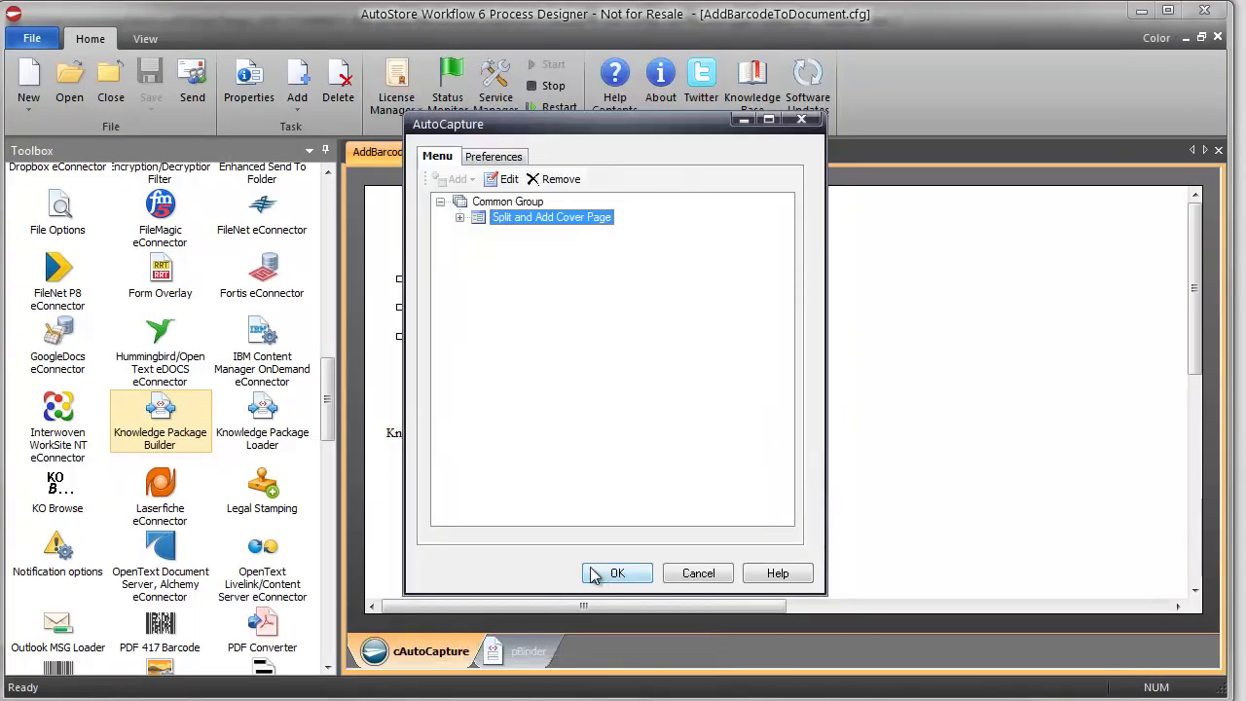
left_click(613, 571)
Show the pBinder process, and switch to File Explorer to browse from the open package back to pBinder's Inbound folder.
left_click(518, 651)
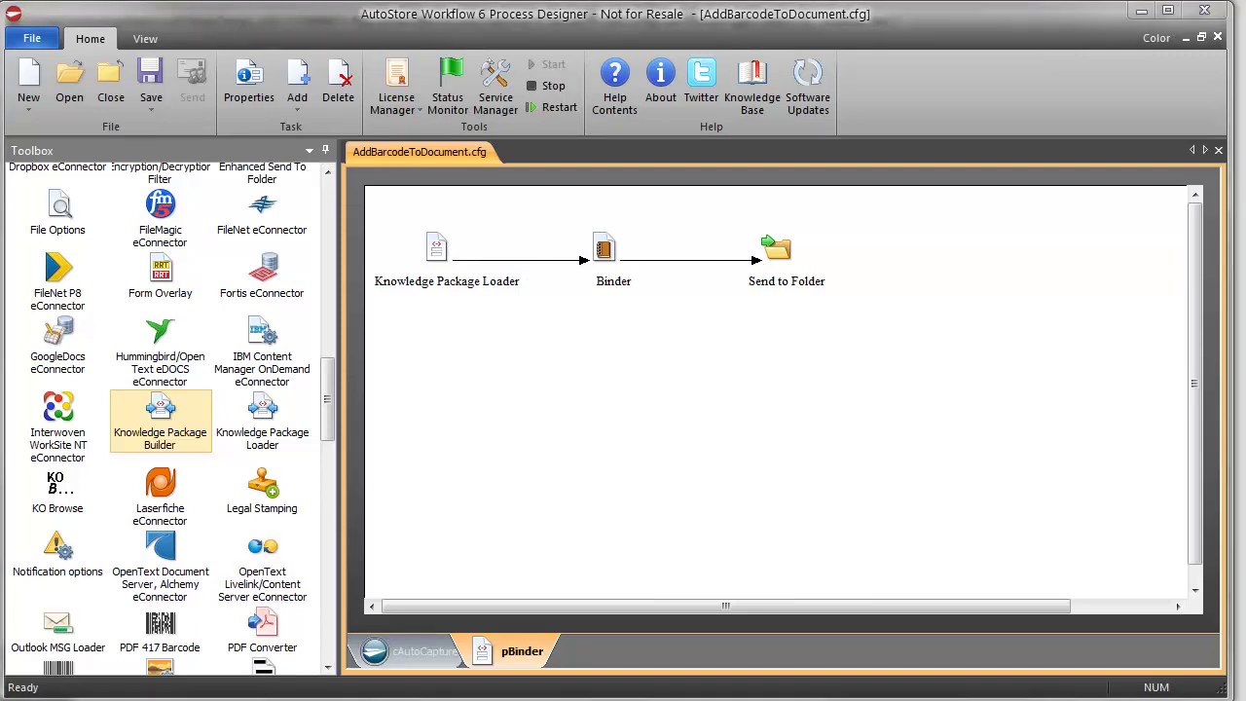
left_click(39, 699)
left_click(39, 699)
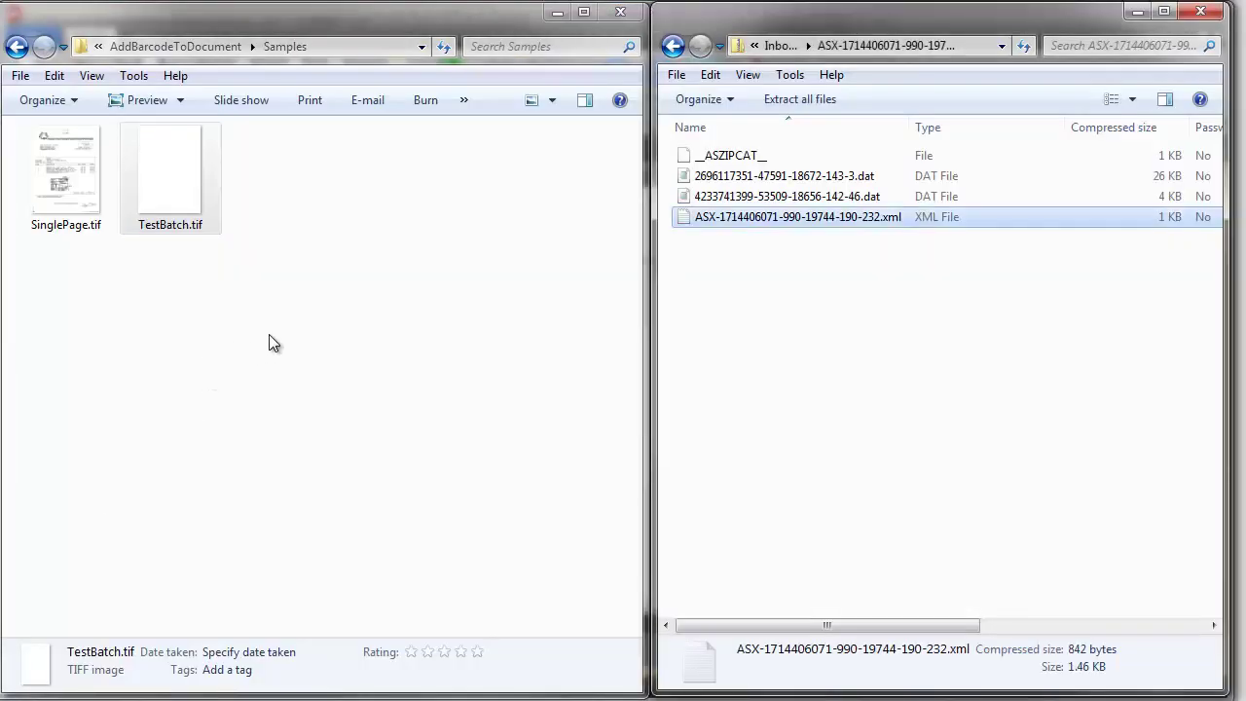
left_click(672, 47)
left_click(673, 47)
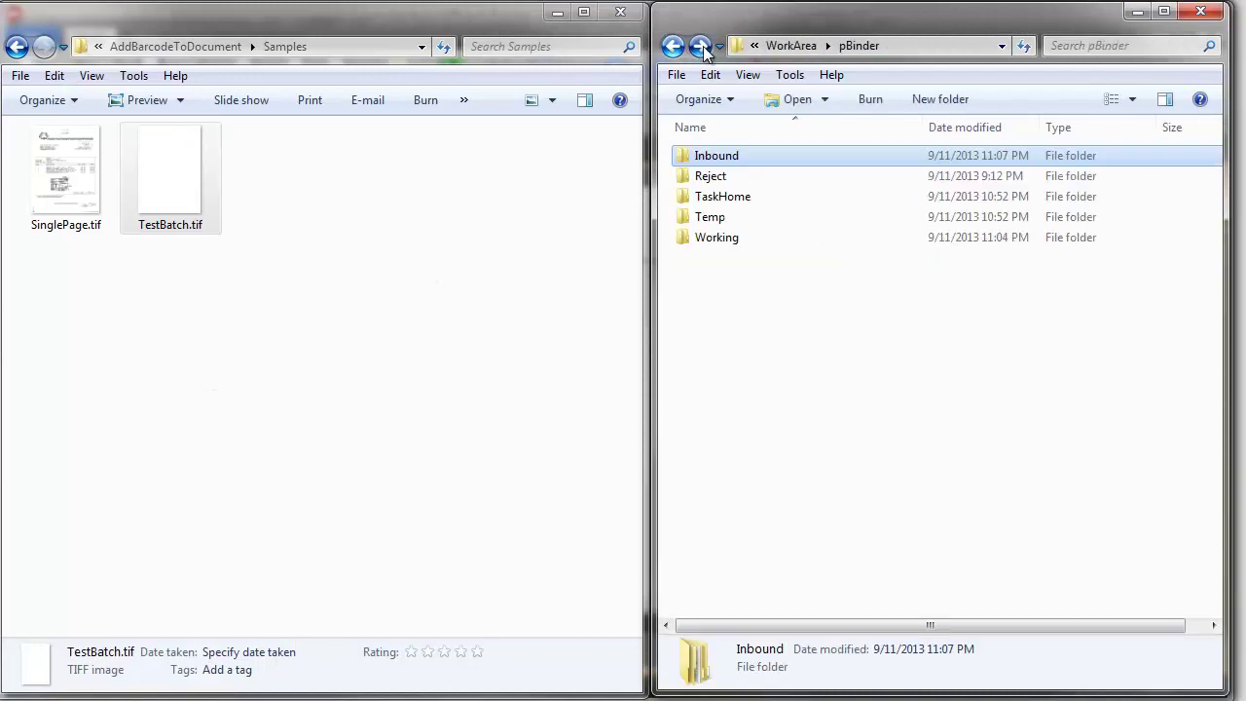
left_click(700, 45)
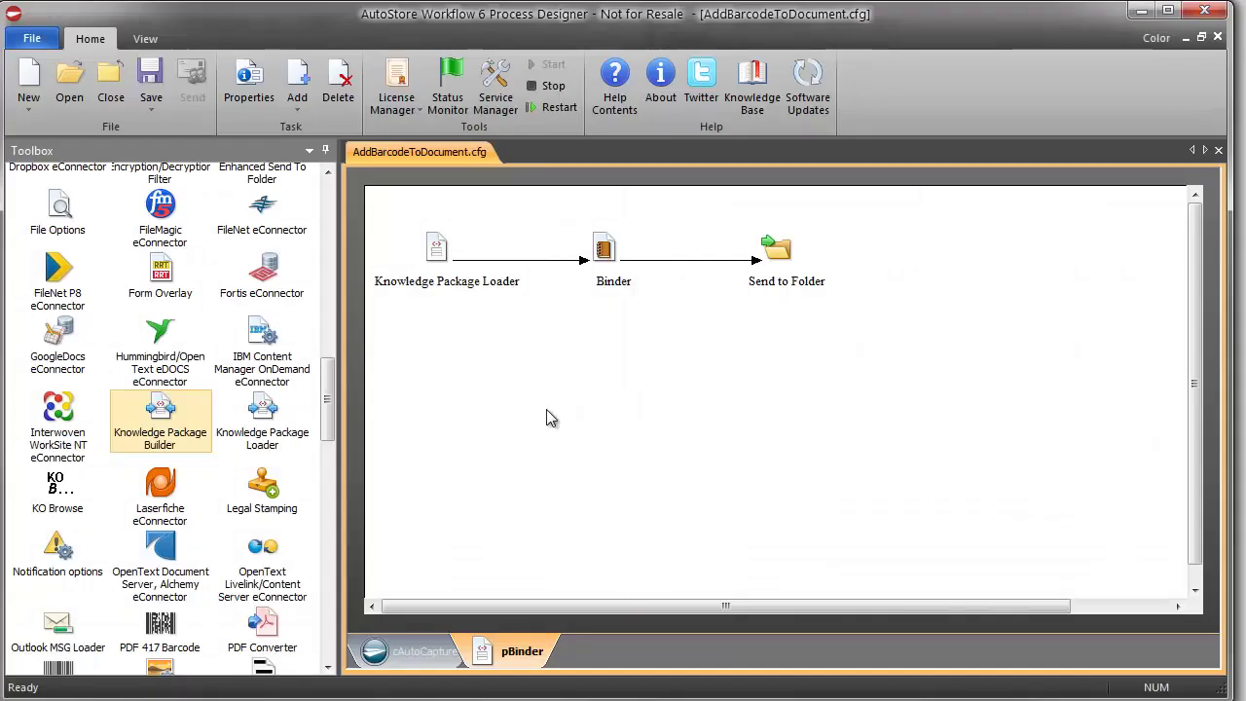
Review pBinder's scheduling in its task properties and accept them, save the configuration and restart the AutoStore service.
double_click(546, 409)
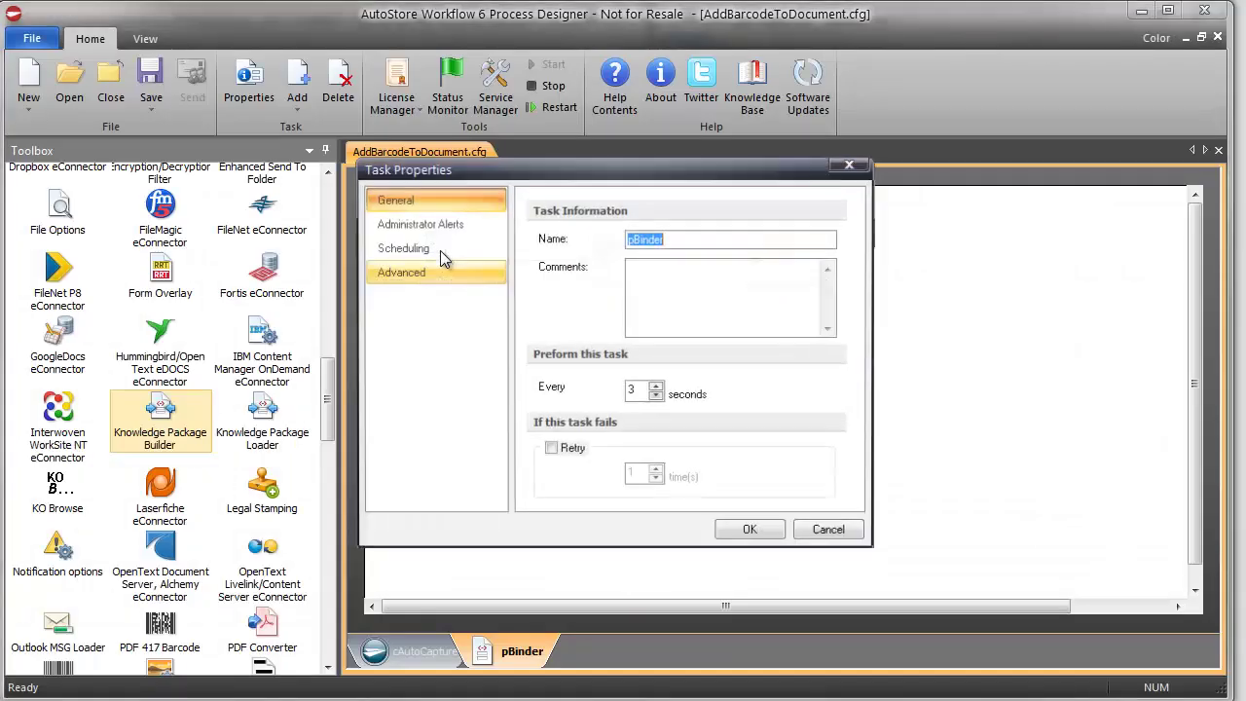
left_click(503, 249)
left_click(751, 533)
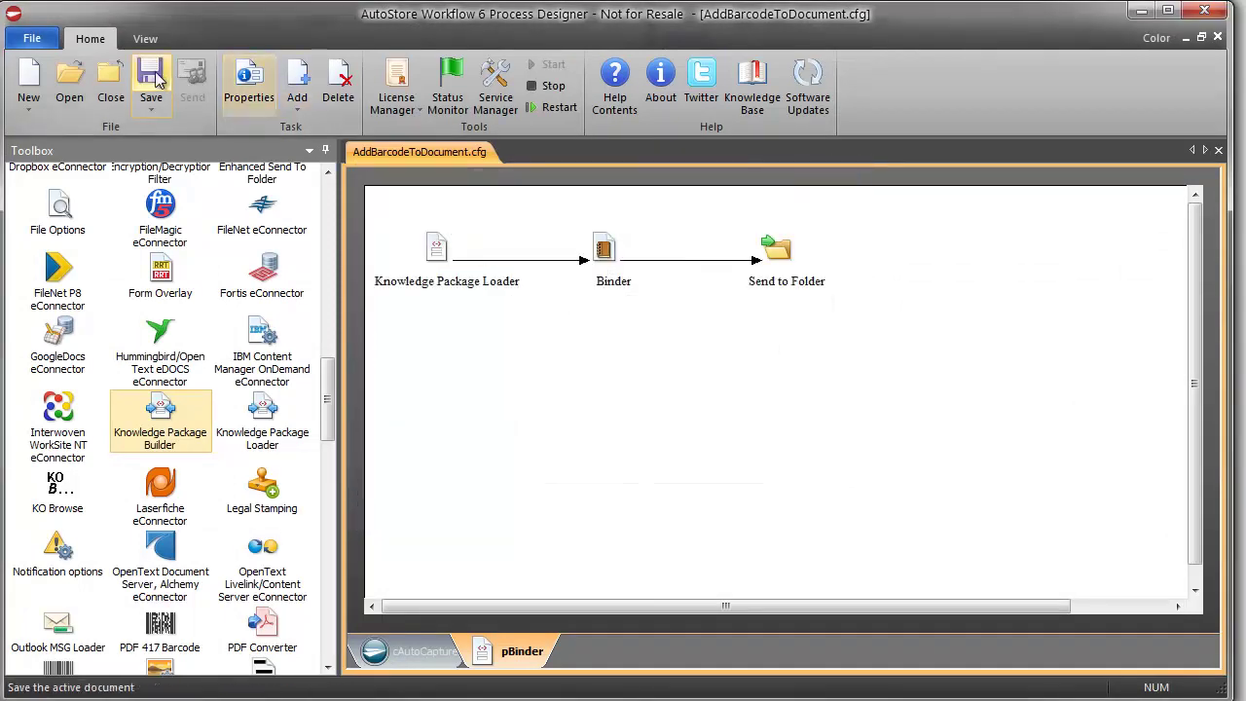
left_click(156, 80)
left_click(551, 107)
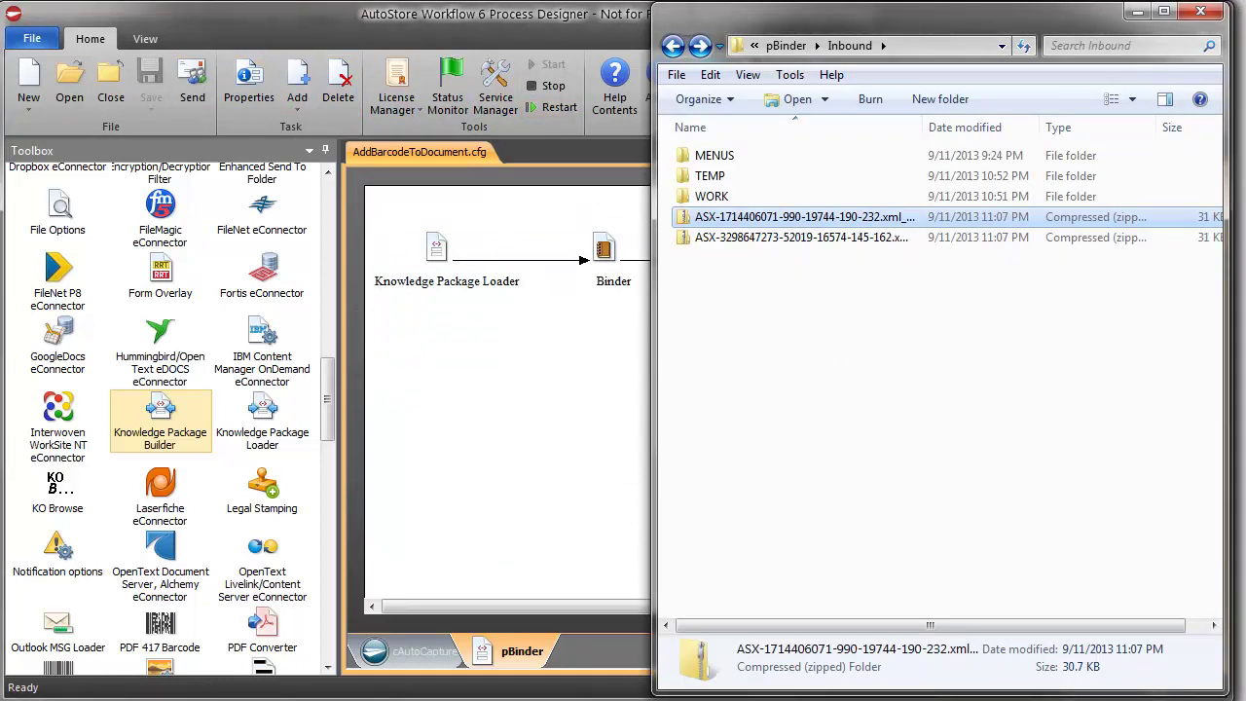
Switch to the File Explorer window showing Samples and open AddBarcodeToDocument's Output folder.
key("alt+Tab")
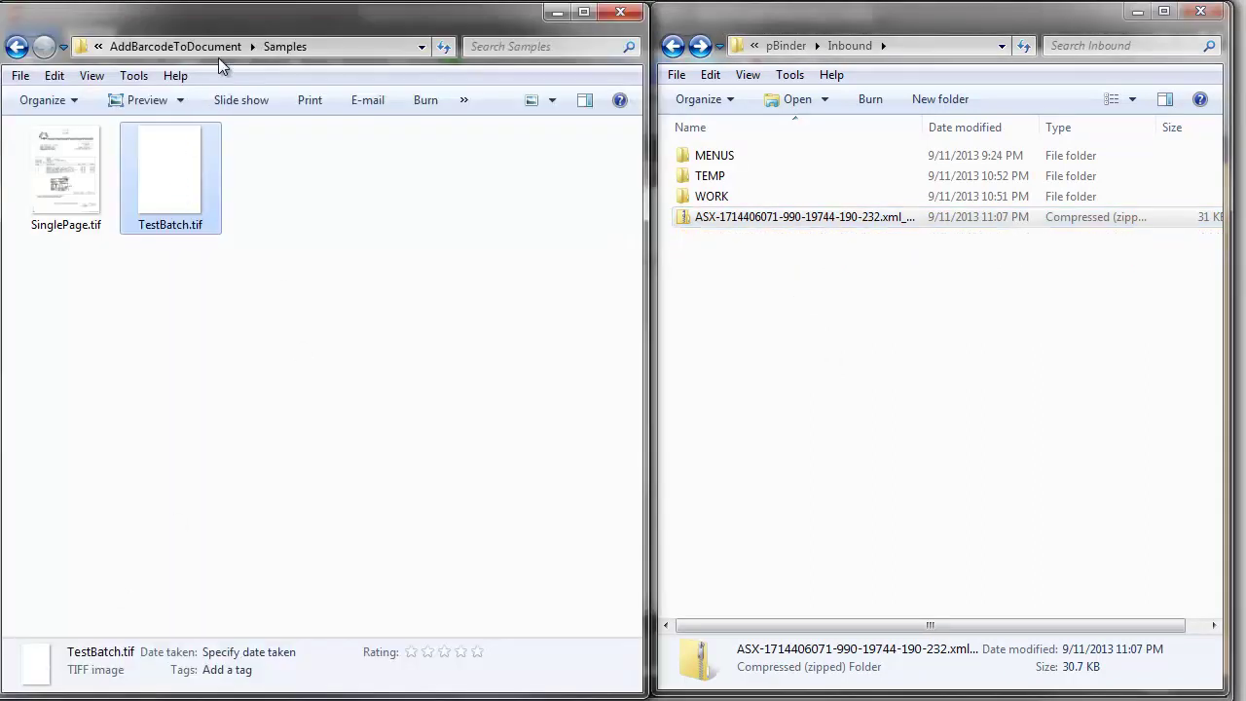
left_click(175, 46)
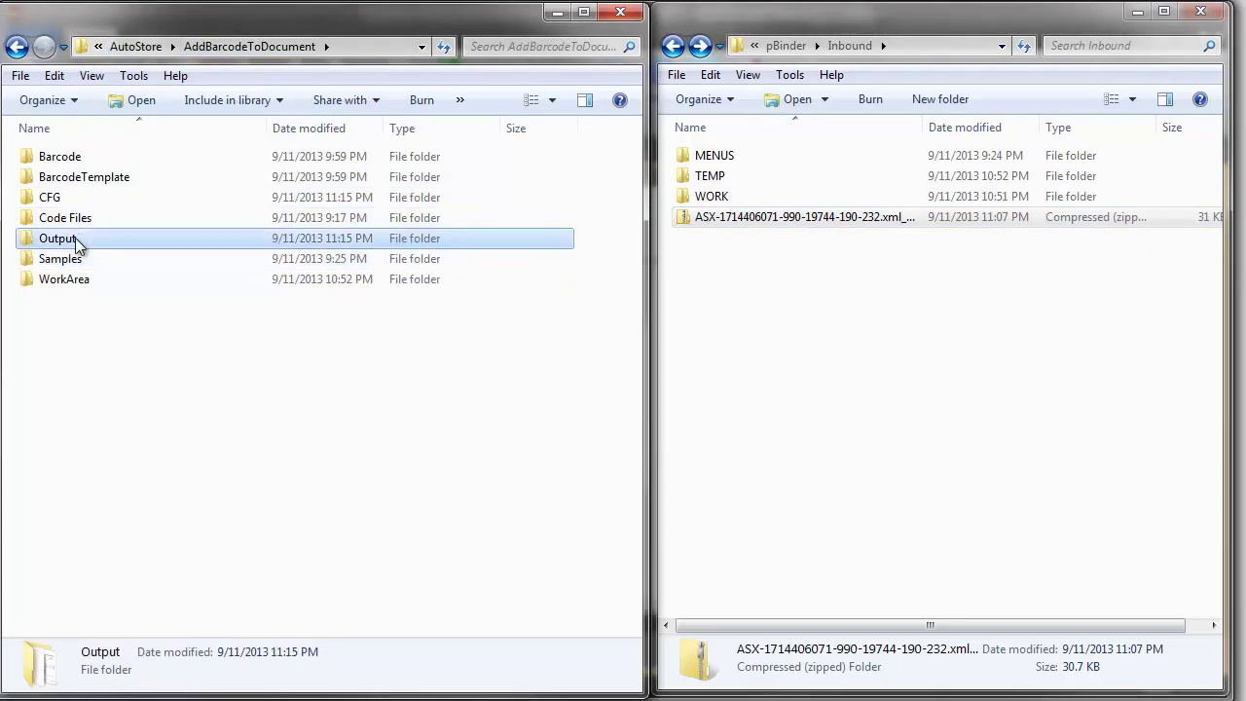
double_click(59, 239)
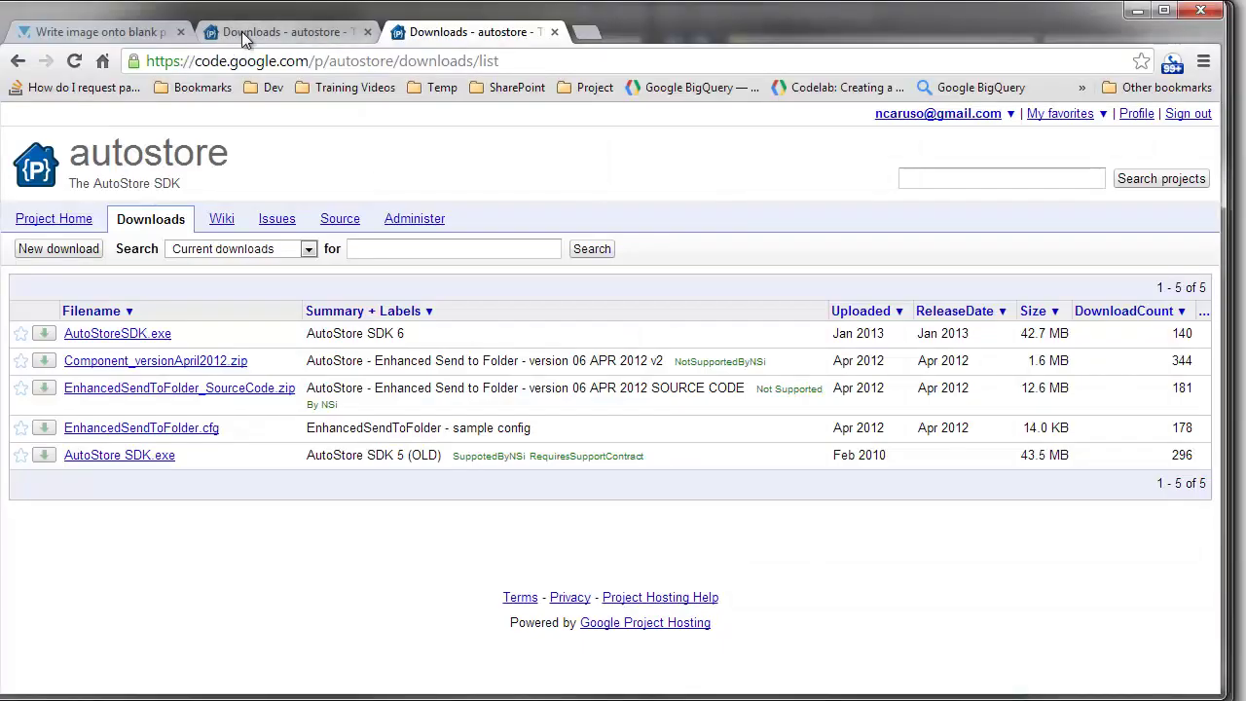
Show the "Write image onto blank pages?" forum topic in the browser.
left_click(173, 34)
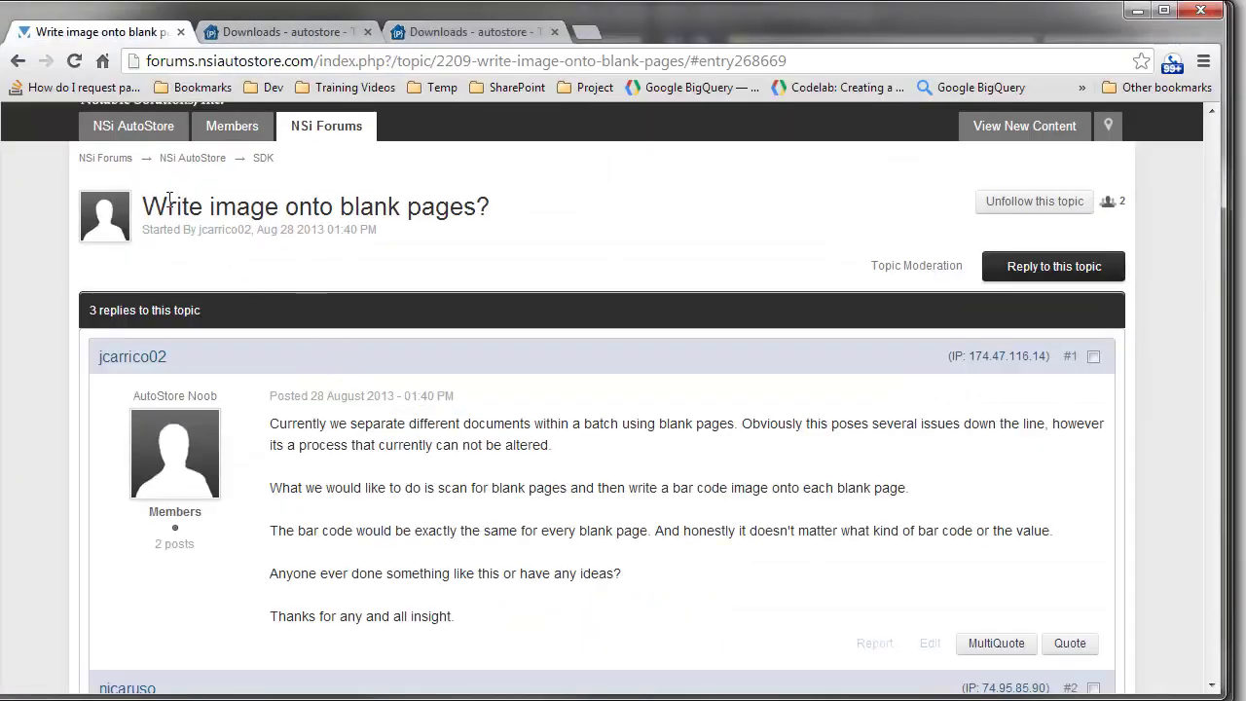